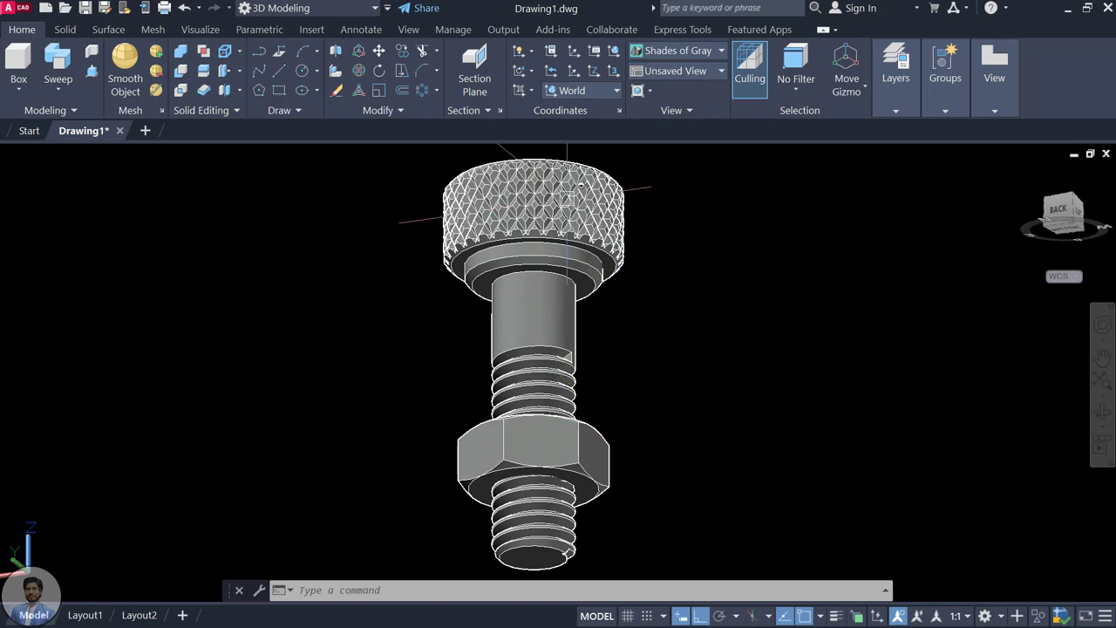
Step: Zoom, pan and orbit around the bolt to inspect the knurled head from above
scroll(579, 178, "up", 3)
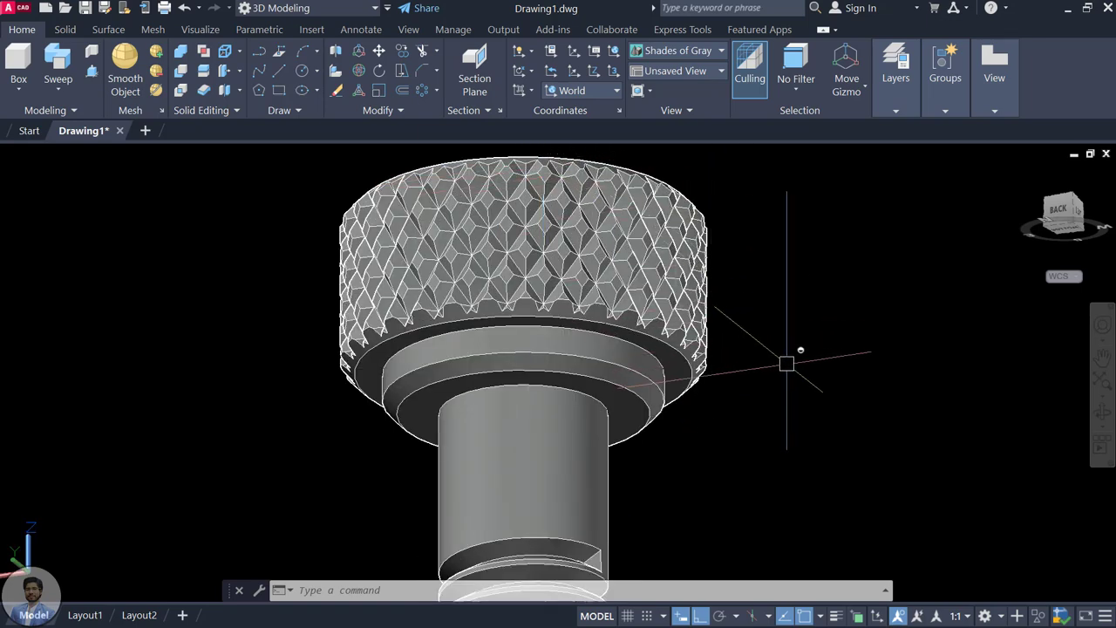
mouse_move(787, 361)
middle_mouse_down("shift")
mouse_move(718, 348)
mouse_move(531, 362)
mouse_move(520, 329)
mouse_move(653, 355)
mouse_move(814, 363)
middle_mouse_up("shift")
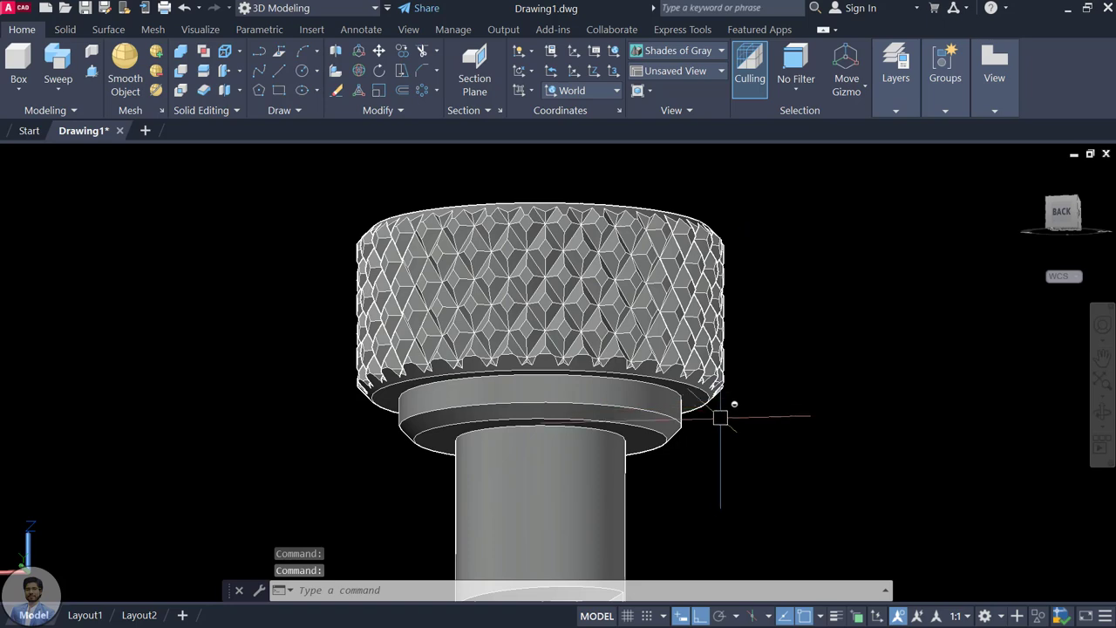
scroll(723, 419, "down", 3)
mouse_move(723, 418)
middle_mouse_down()
mouse_move(668, 383)
mouse_move(614, 309)
middle_mouse_up()
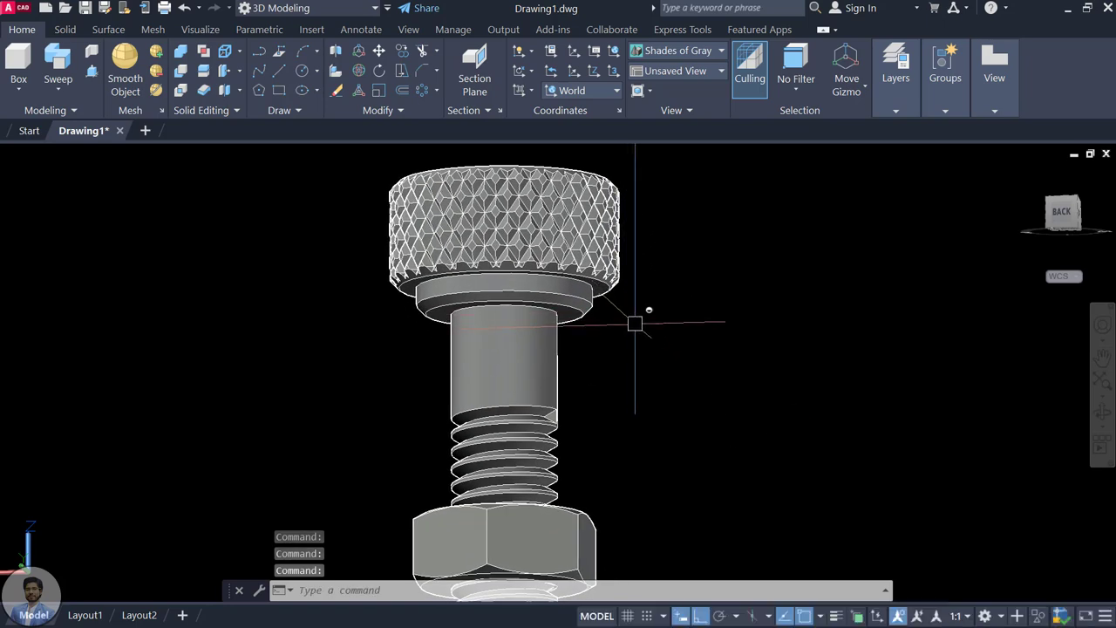
mouse_move(647, 353)
middle_mouse_down("shift")
mouse_move(678, 346)
mouse_move(1054, 533)
middle_mouse_up("shift")
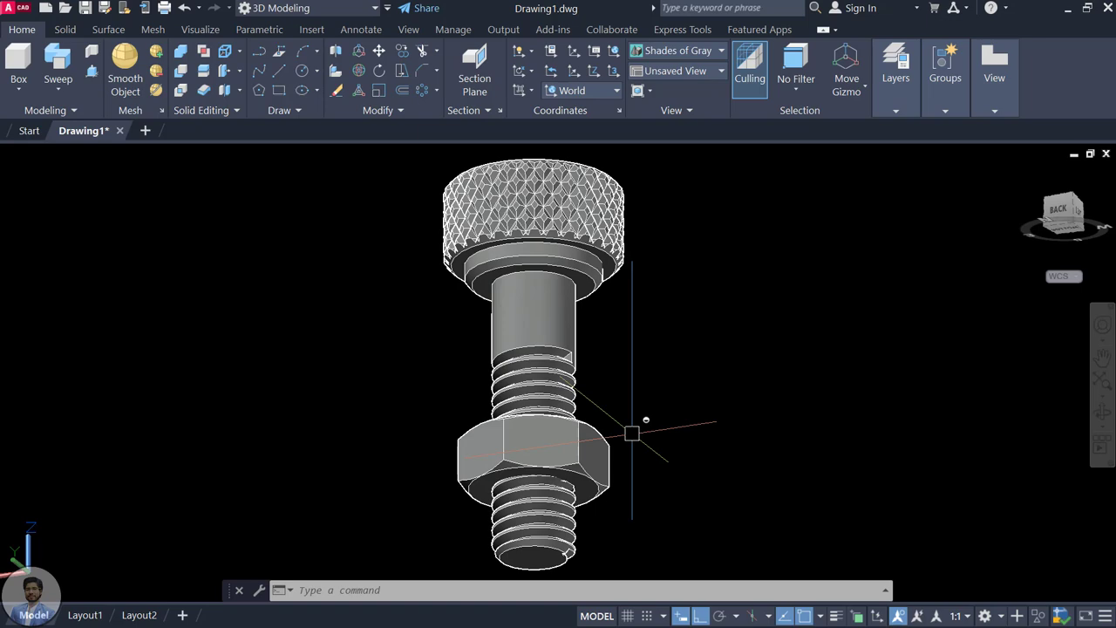
scroll(559, 176, "up", 3)
scroll(559, 176, "up", 2)
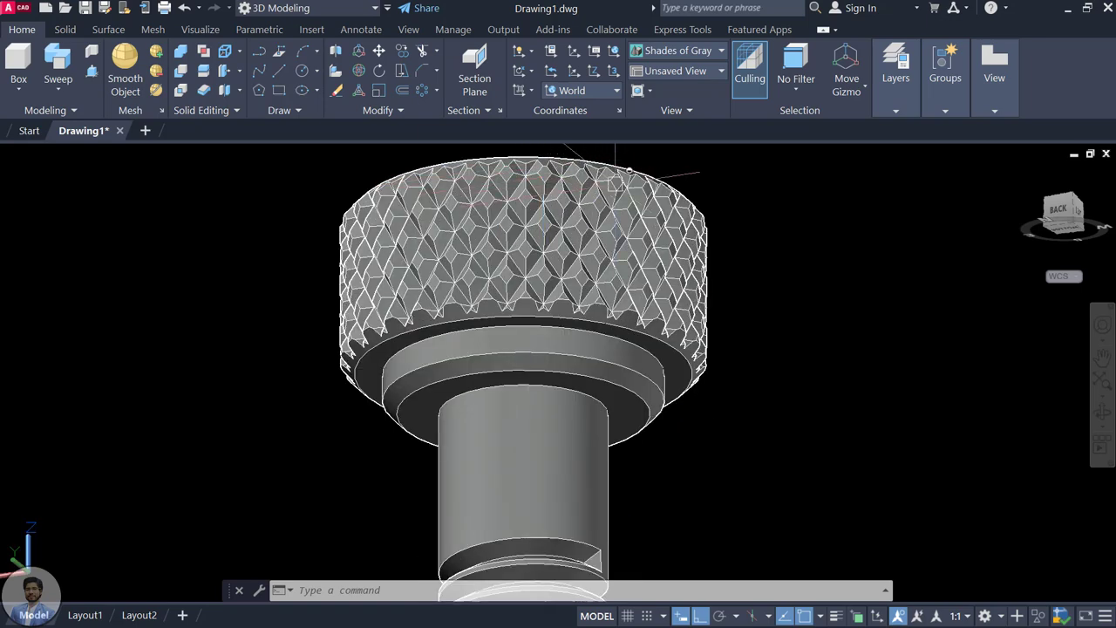
mouse_move(791, 346)
middle_mouse_down("shift")
mouse_move(492, 360)
mouse_move(592, 343)
mouse_move(812, 366)
middle_mouse_up("shift")
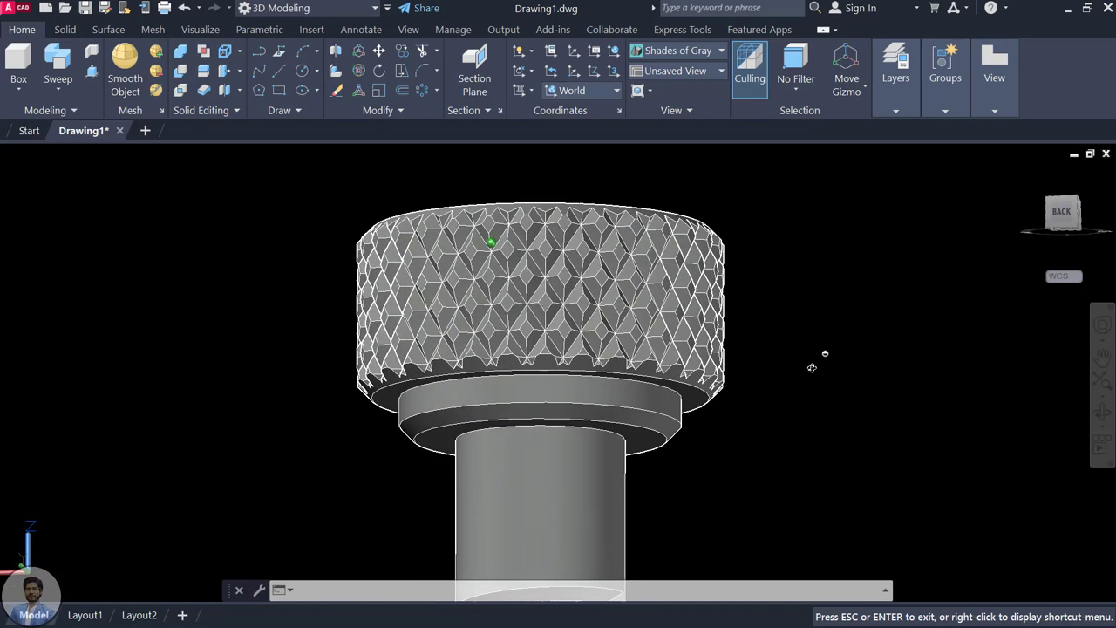
Step: Recentre the whole bolt, bringing the threads and hex nut into view, and tilt it
scroll(714, 424, "down", 2)
mouse_move(718, 428)
middle_mouse_down()
mouse_move(654, 368)
mouse_move(614, 310)
mouse_move(680, 347)
middle_mouse_up()
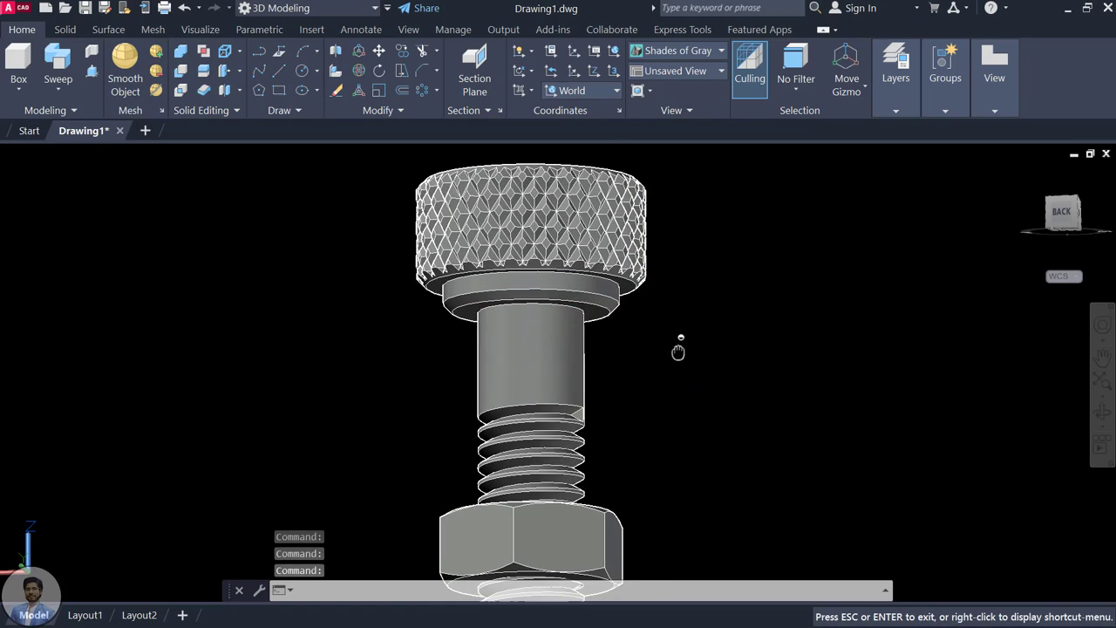
scroll(677, 349, "down", 2)
middle_click_drag(679, 396, 668, 371)
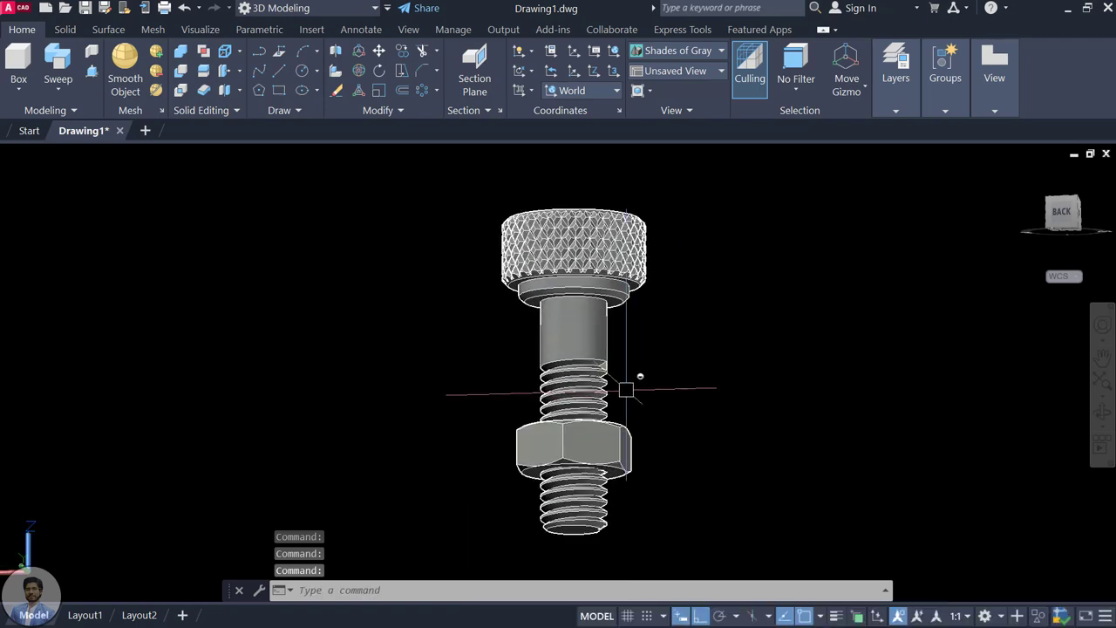
scroll(602, 263, "up", 3)
scroll(602, 263, "up", 2)
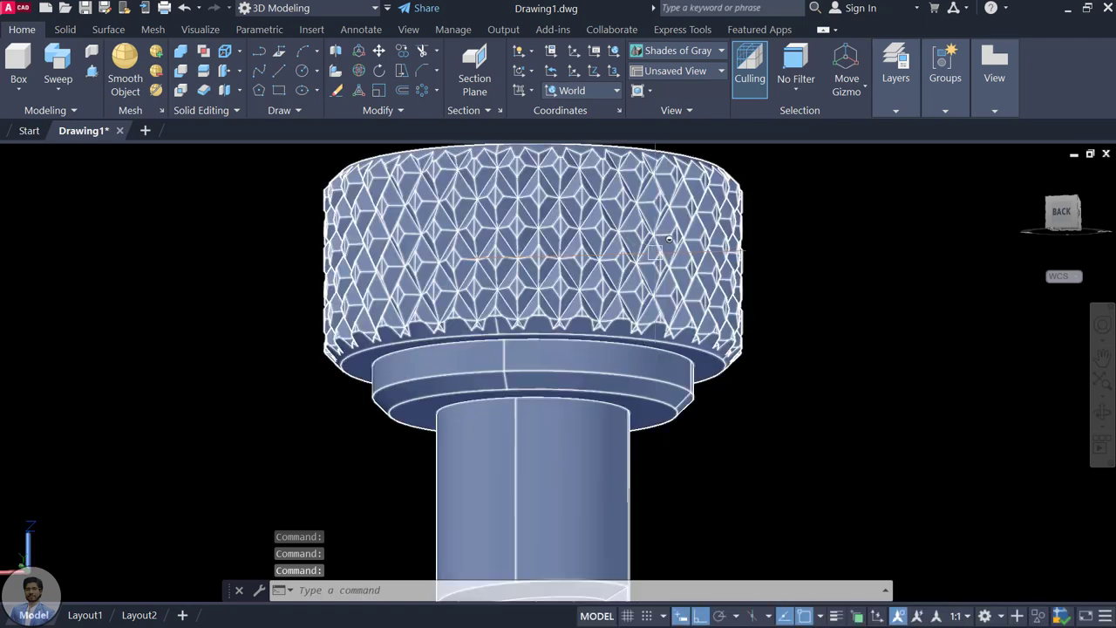
middle_click_drag(626, 262, 624, 290)
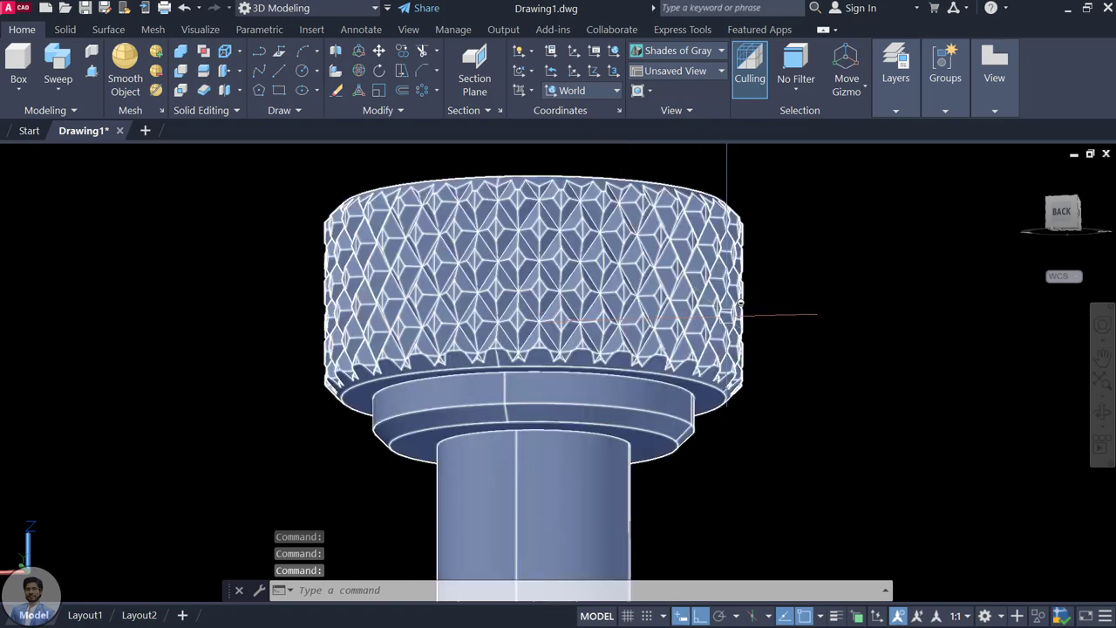
mouse_move(698, 303)
middle_mouse_down("shift")
mouse_move(758, 349)
mouse_move(758, 363)
mouse_move(742, 349)
middle_mouse_up("shift")
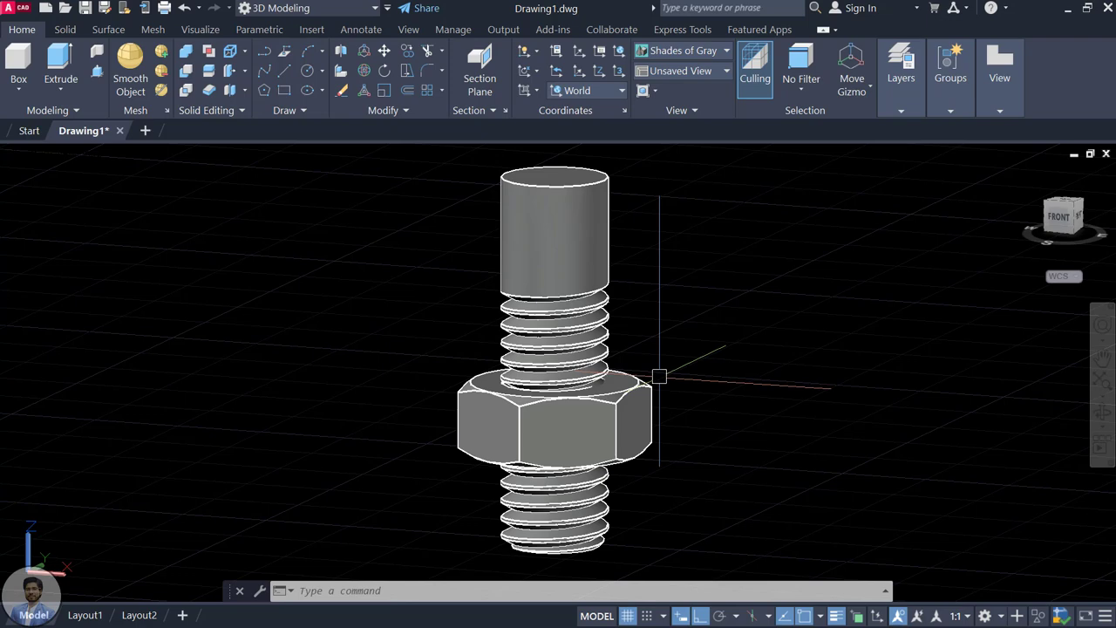
middle_click_drag(659, 376, 642, 374, "shift")
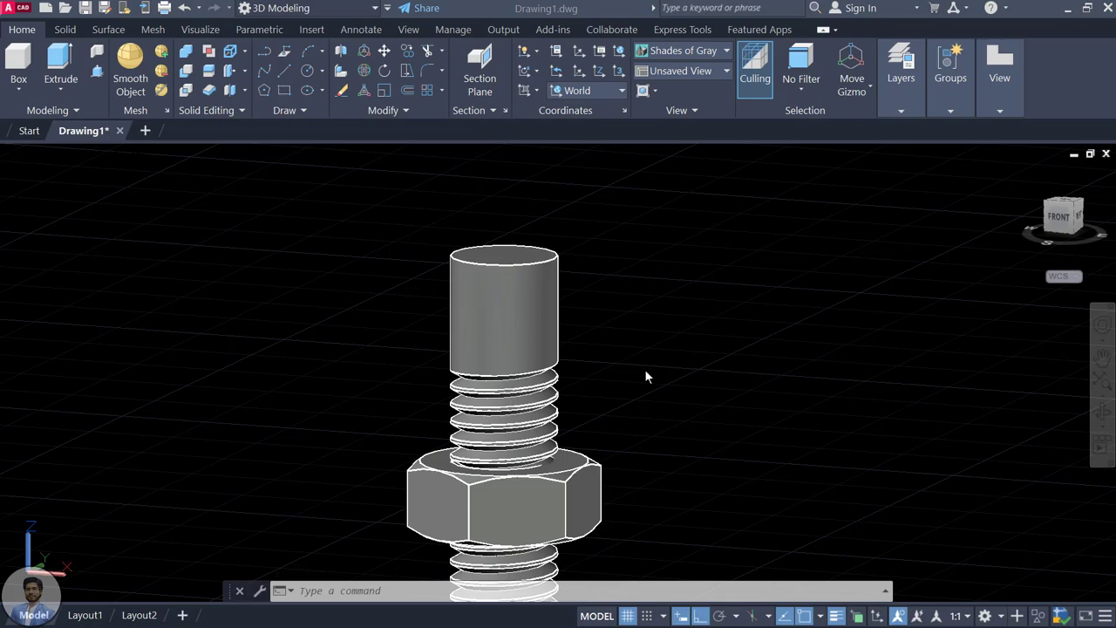
Step: Keep the 3D Modeling workspace selected
left_click(677, 319)
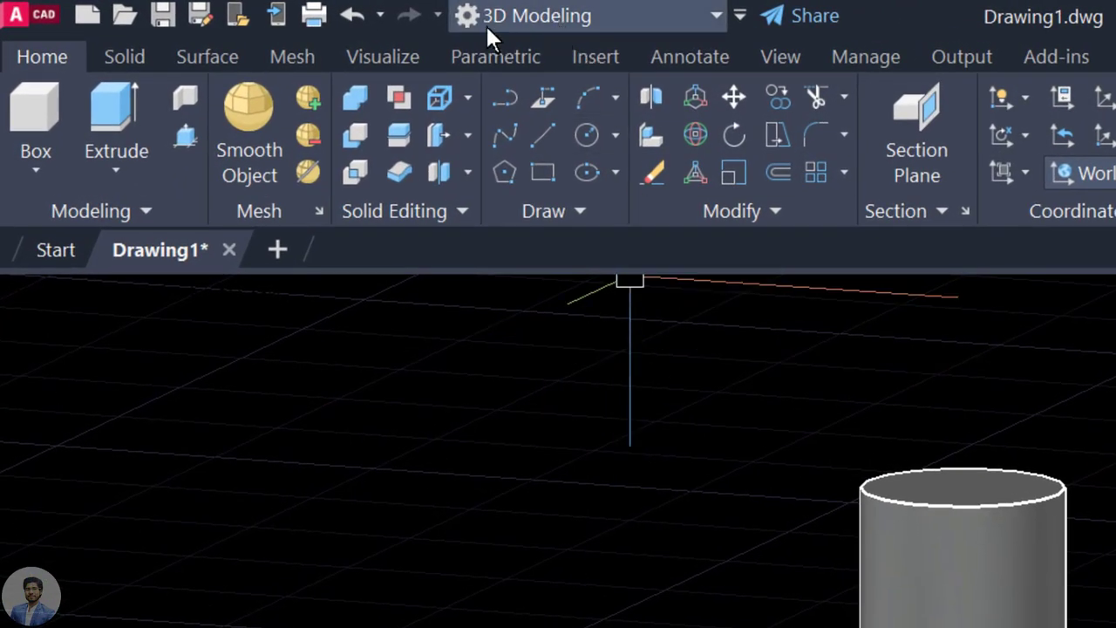
left_click(577, 18)
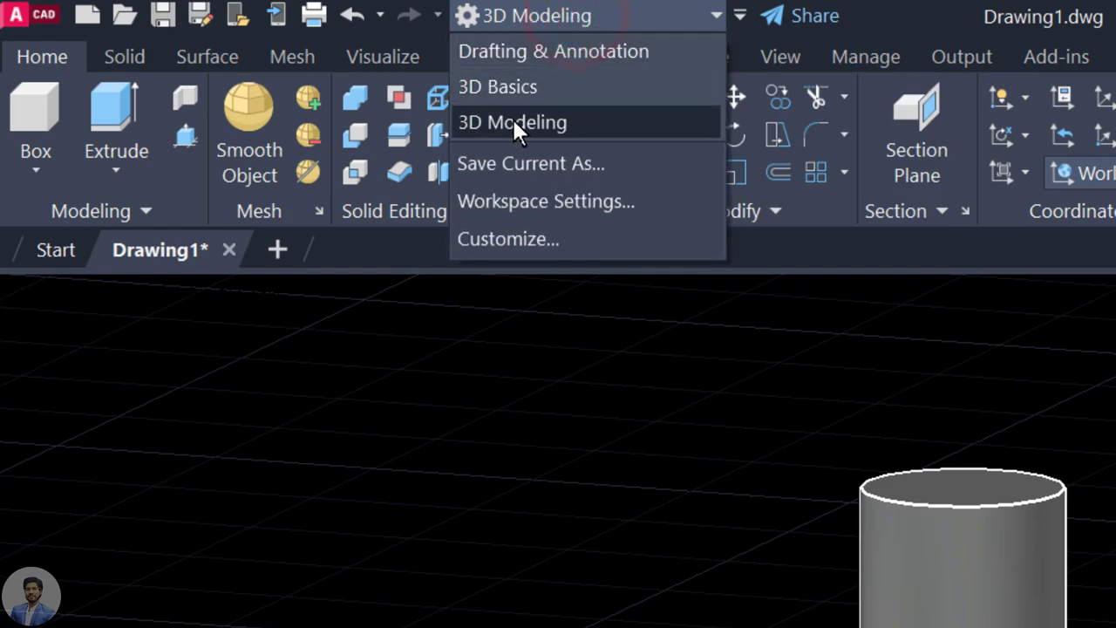
left_click(514, 119)
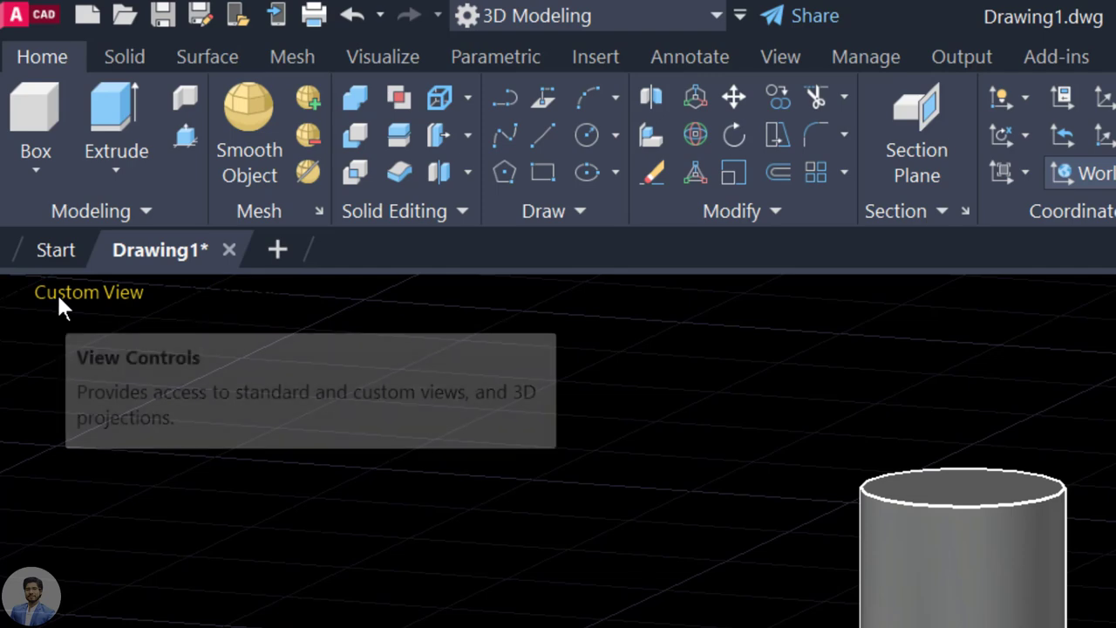
Step: Switch the viewport to the Front view
left_click(70, 292)
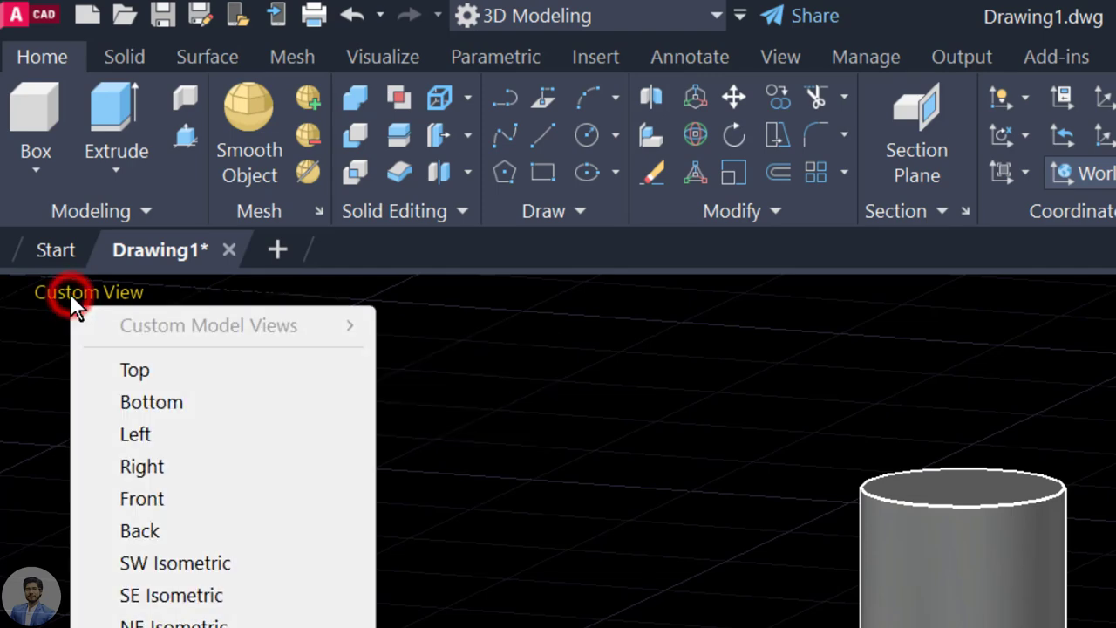
left_click(143, 499)
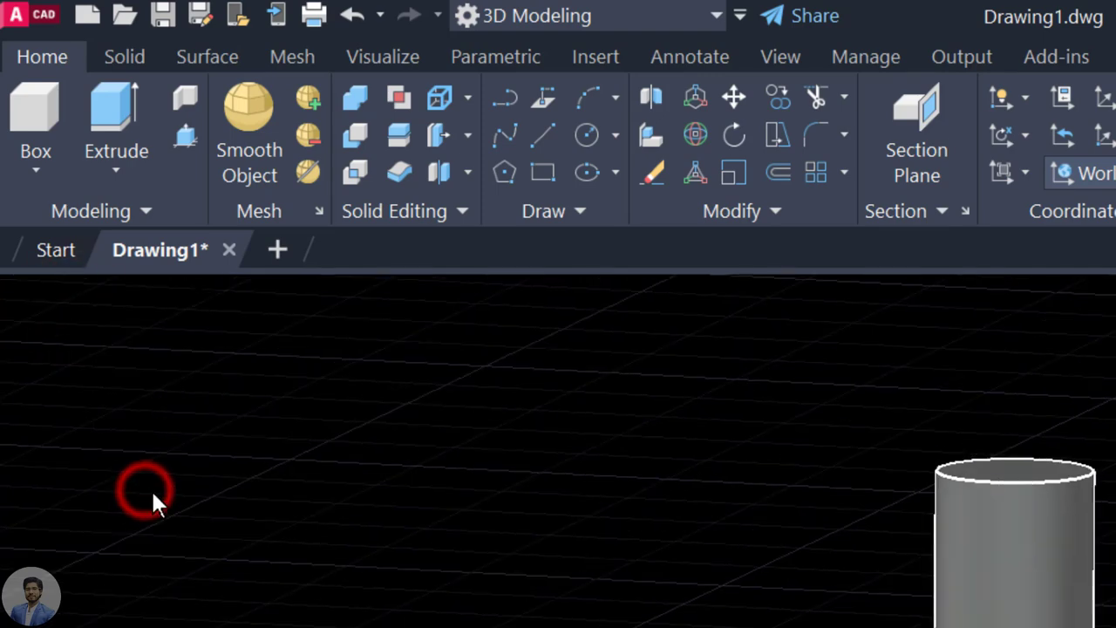
scroll(260, 314, "up", 3)
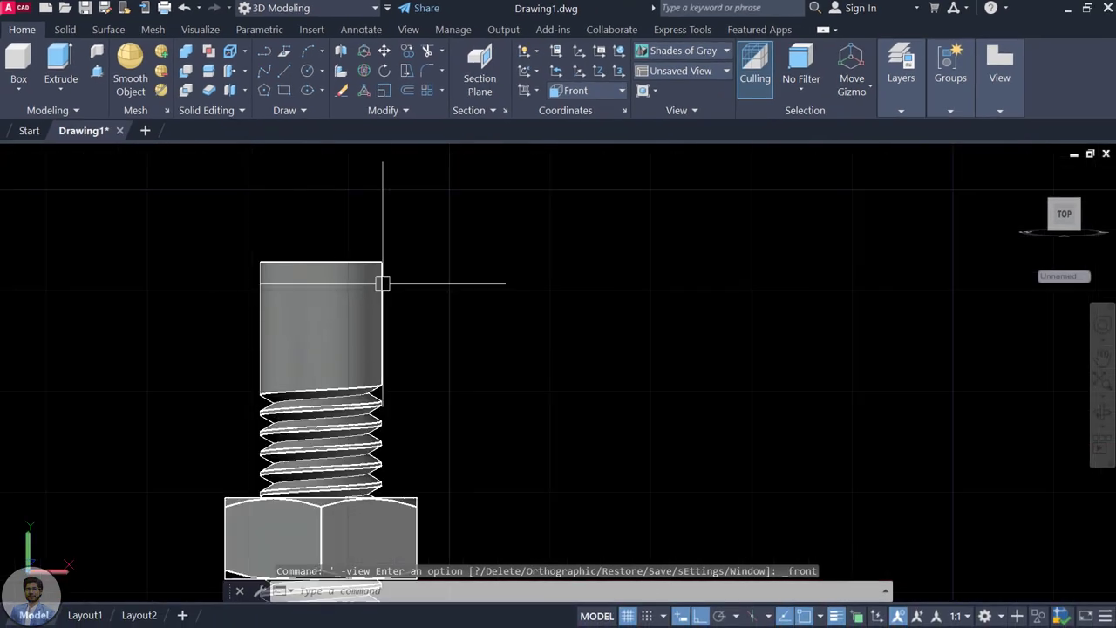
Step: Zoom out to leave room beside the bolt and enter PL for a polyline
scroll(381, 281, "down", 2)
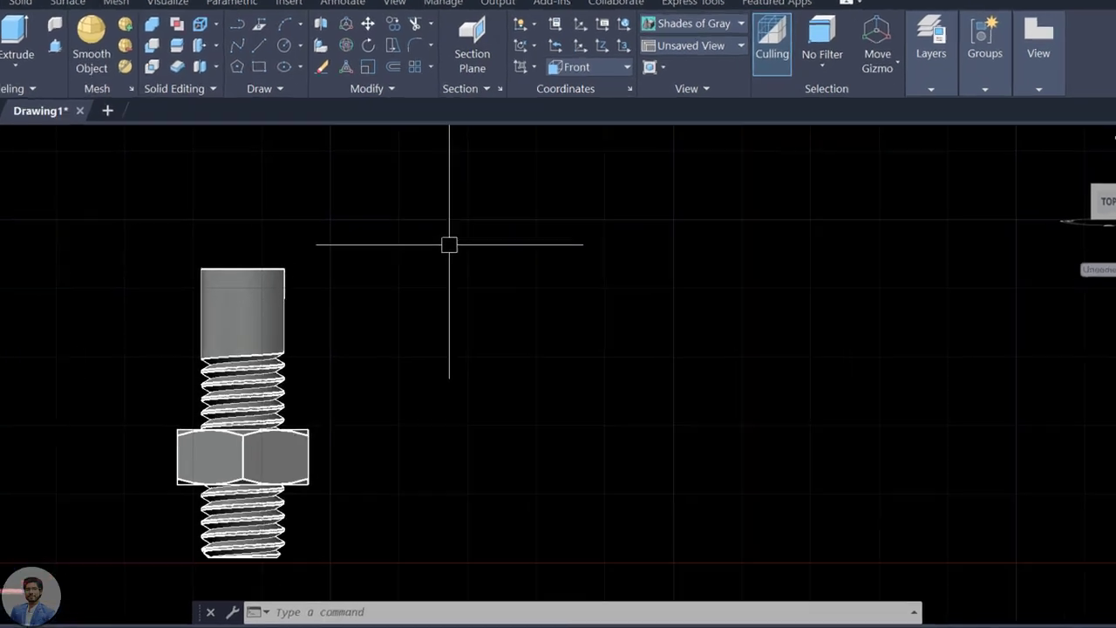
type("pL")
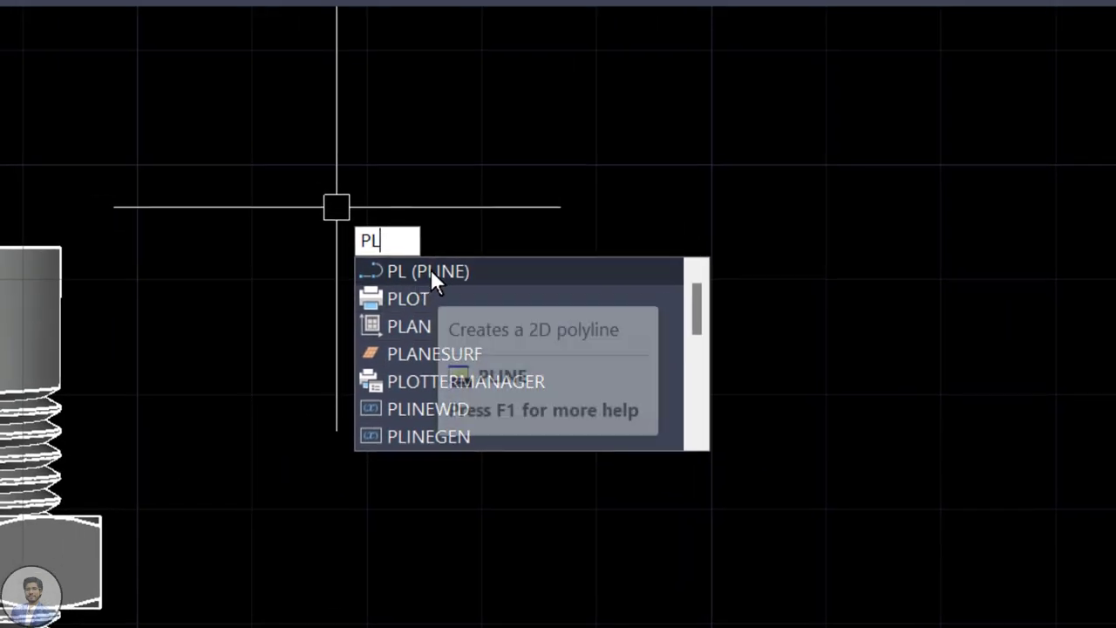
Step: Start the profile polyline beside the shank with segments of 10, 3 and 3 units
left_click(431, 270)
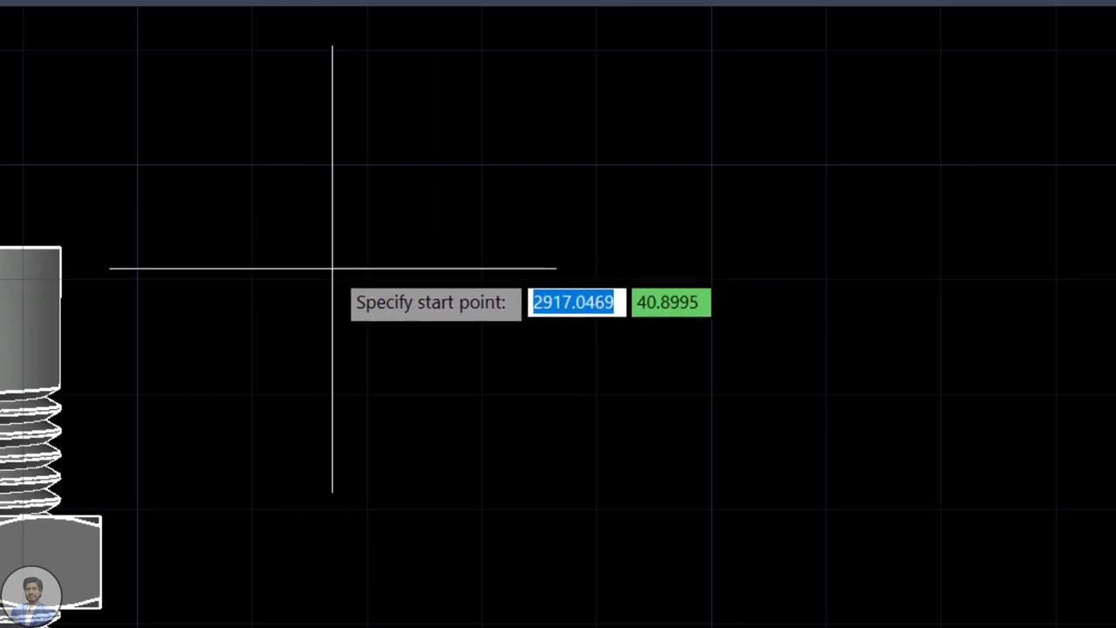
left_click(378, 251)
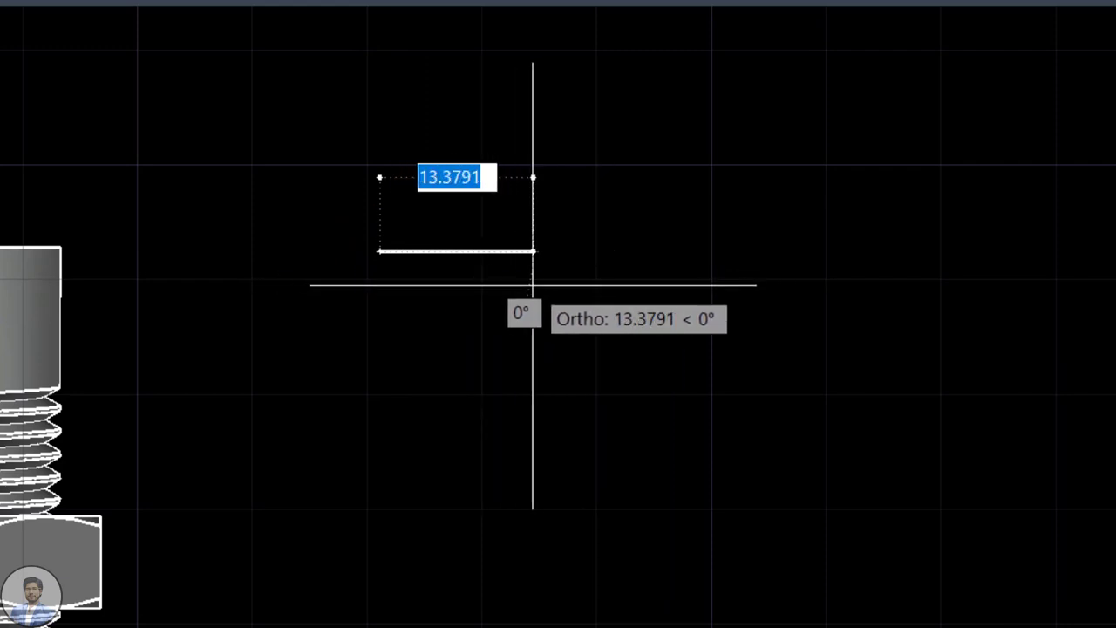
type("10")
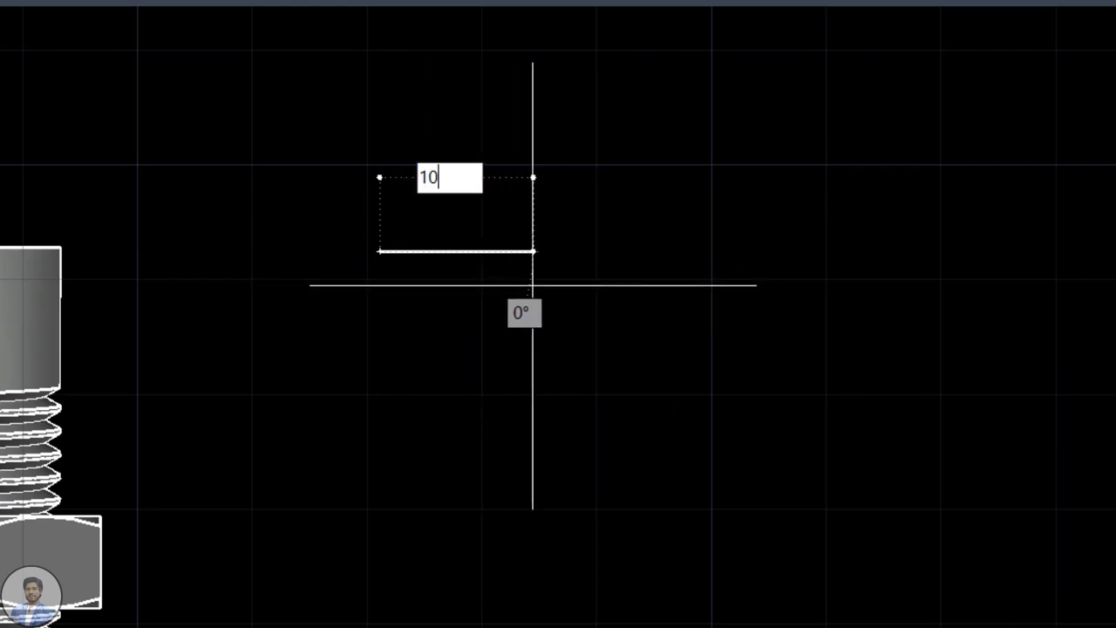
key("Return")
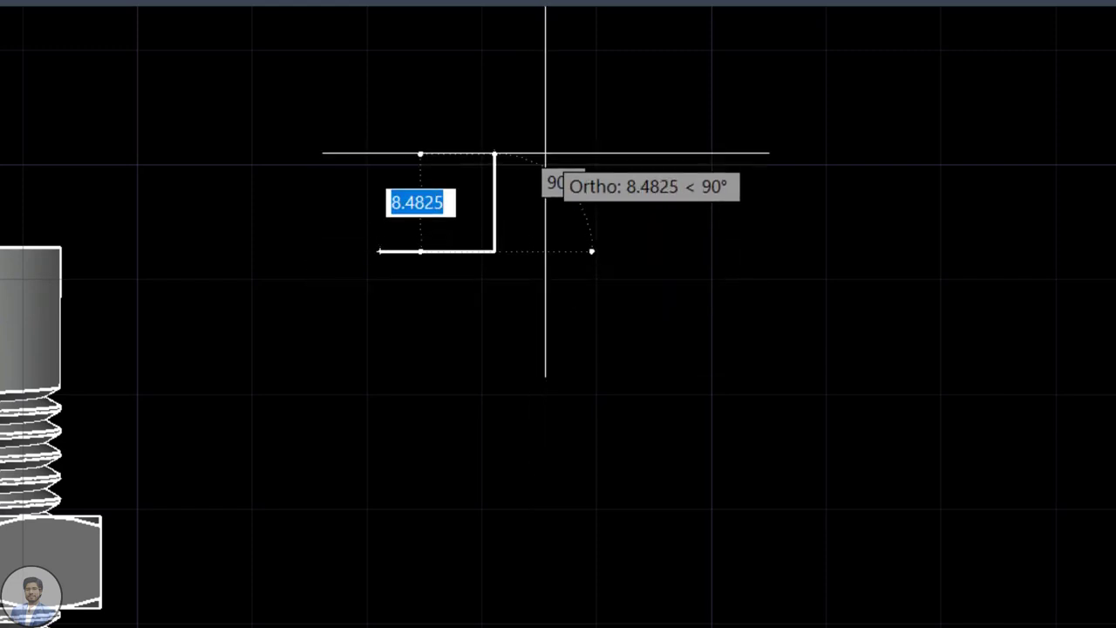
type("3")
key("Return")
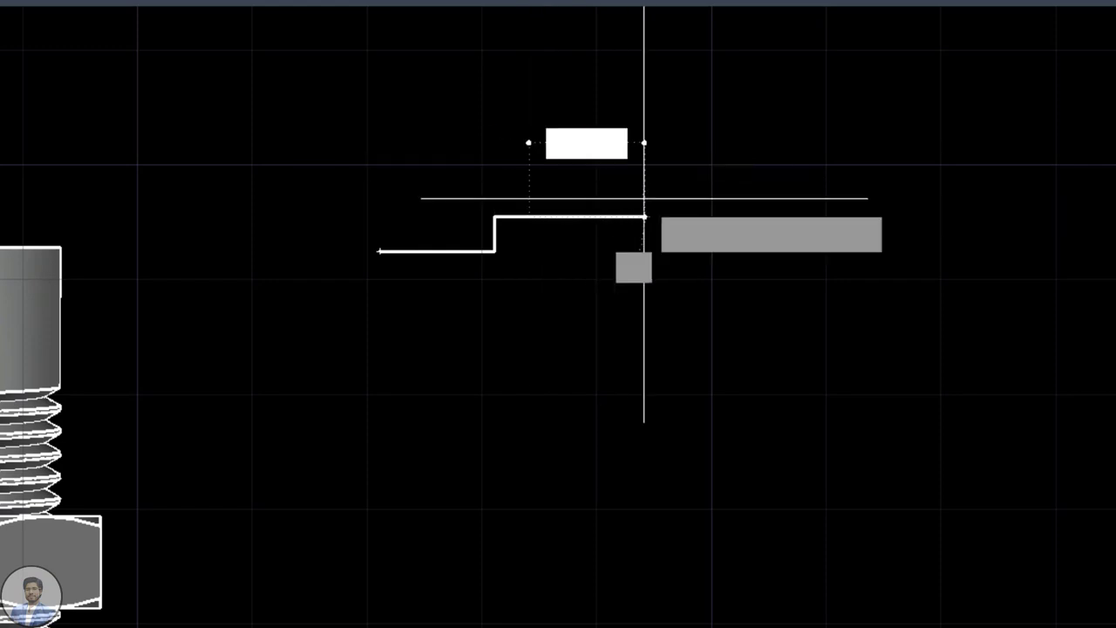
type("3")
key("Return")
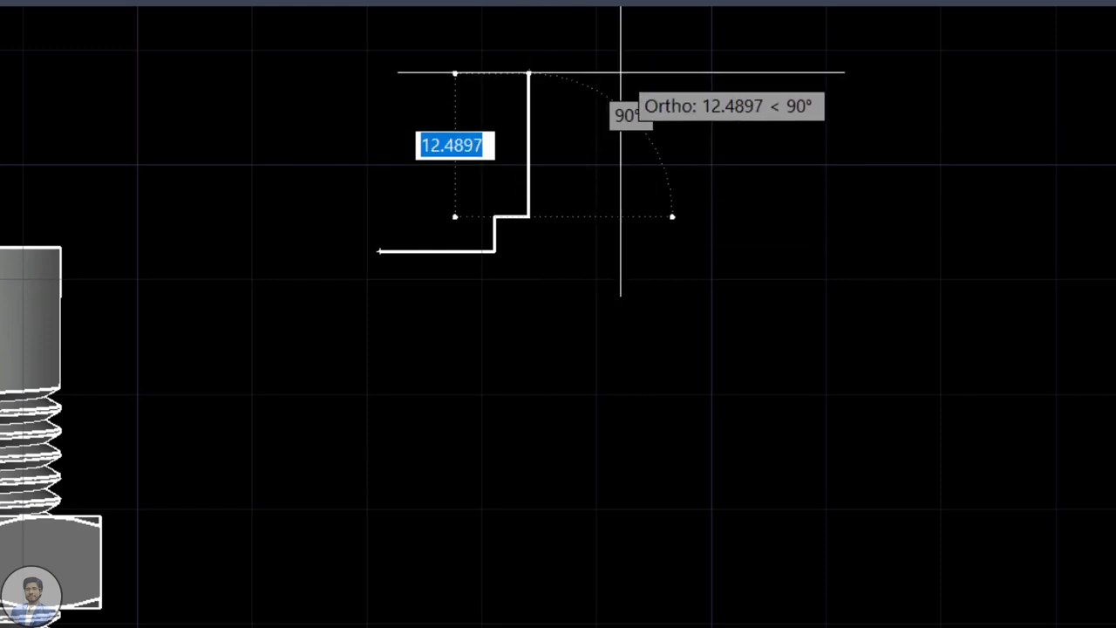
Step: Add the 12-unit vertical and 13-unit top segments, close the outline, and select it
type("12")
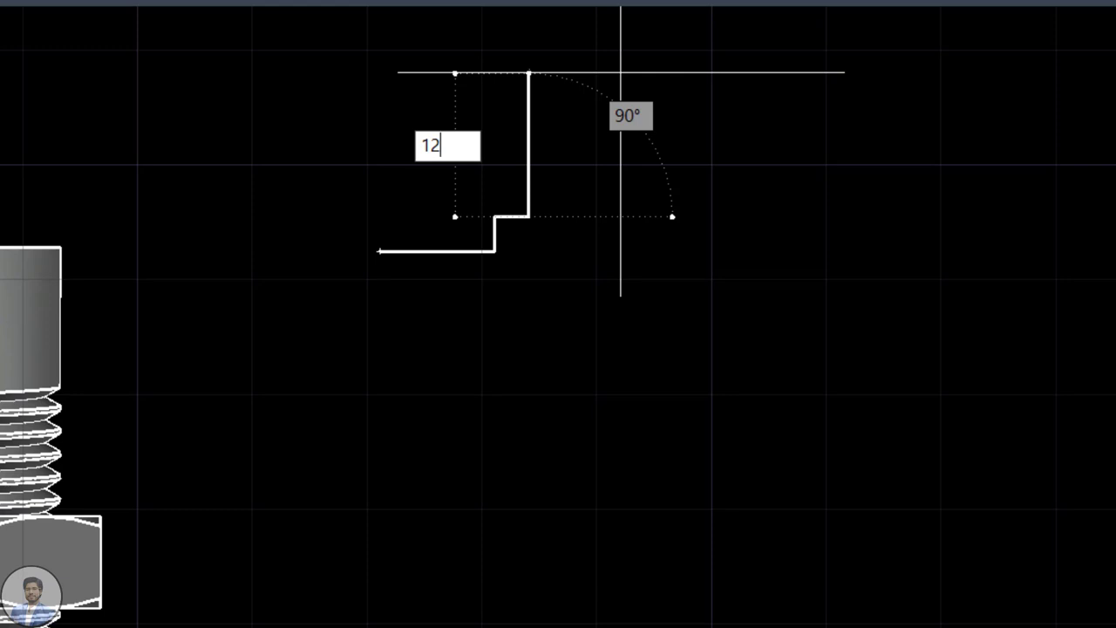
key("Return")
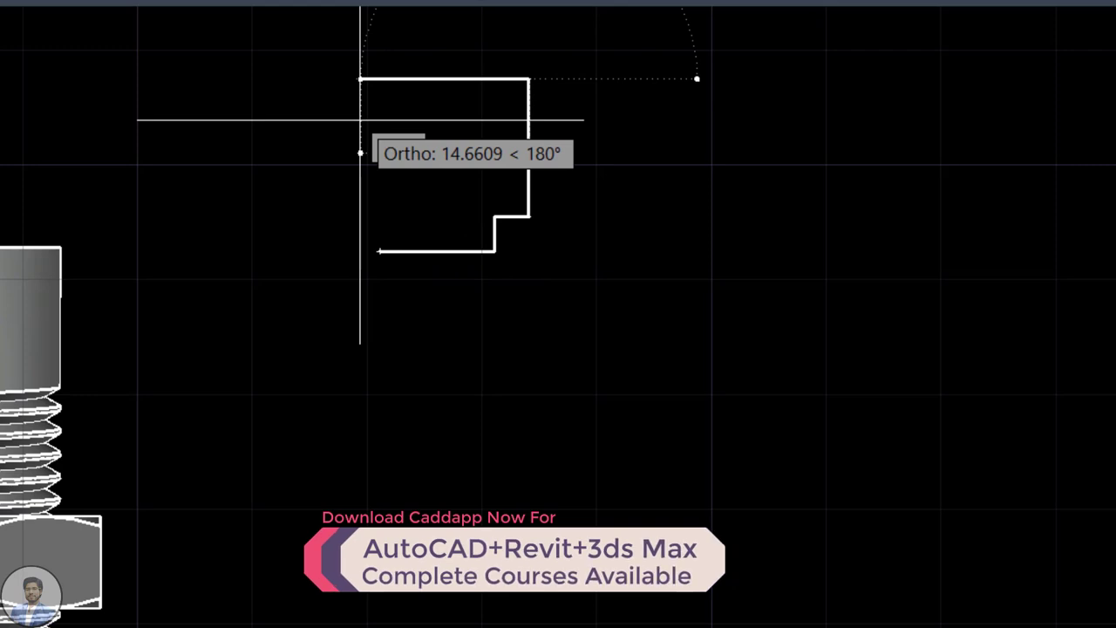
type("13")
key("Return")
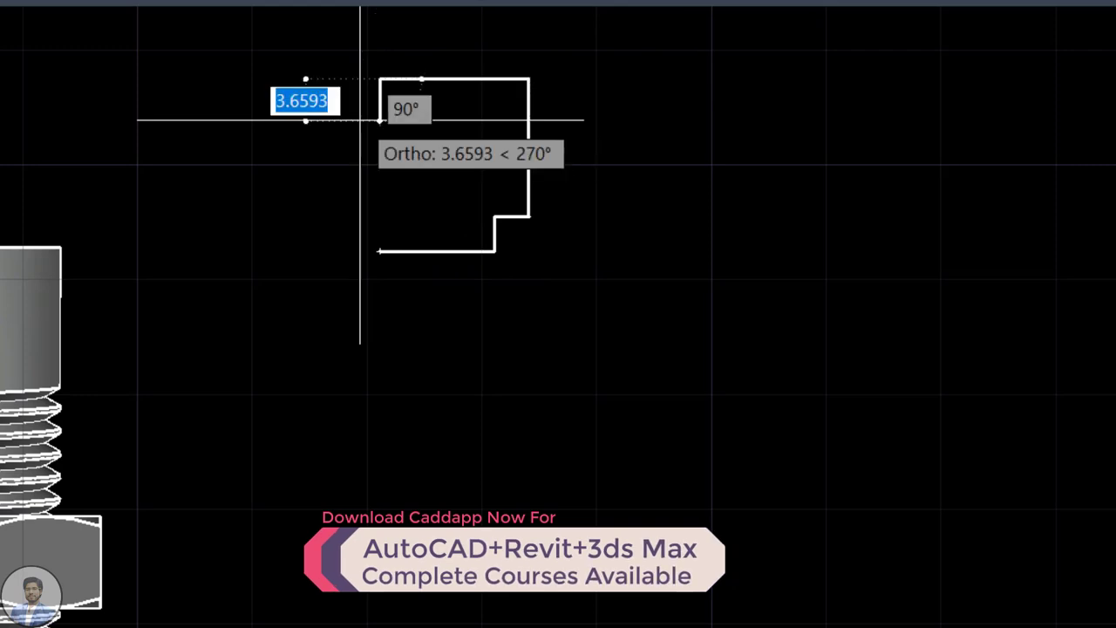
left_click(379, 251)
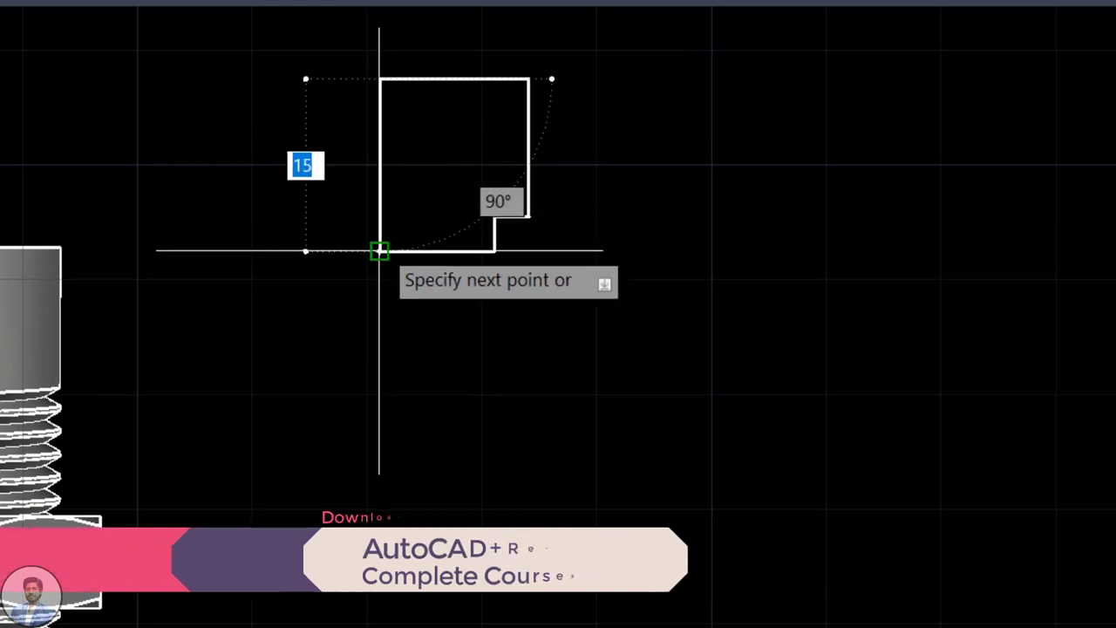
key("Return")
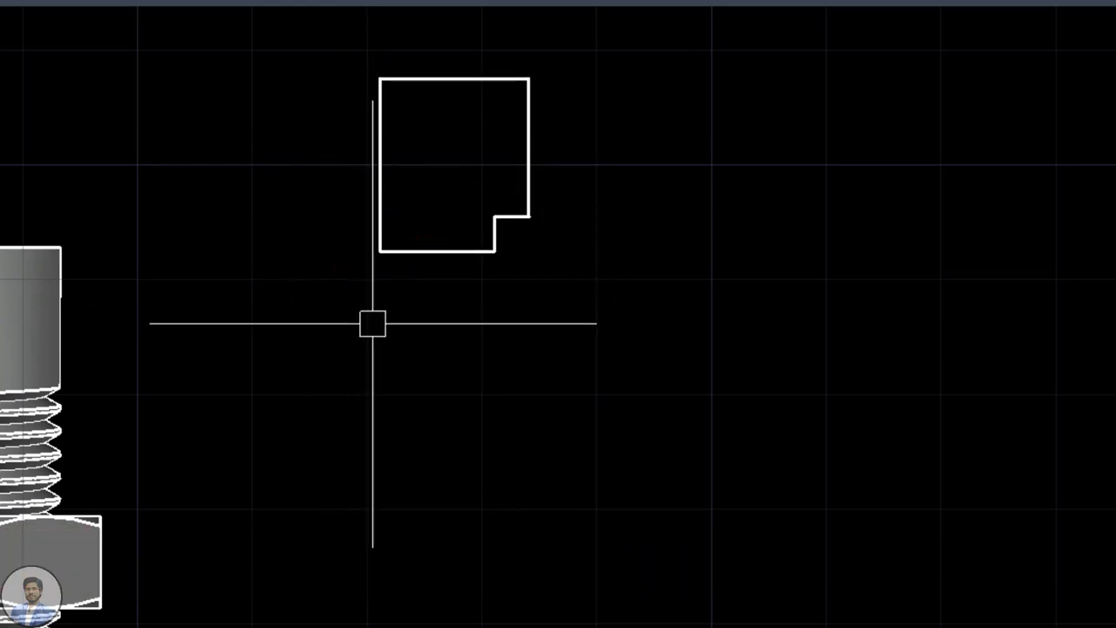
left_click(436, 252)
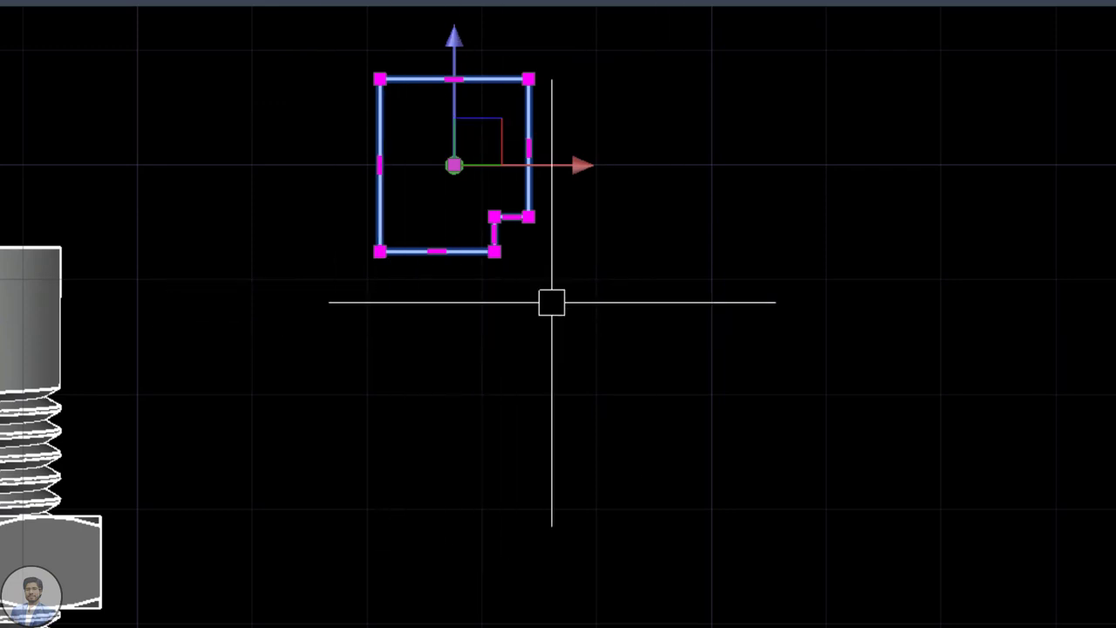
Step: Deselect the outline and zoom and pan so the notched profile fills the view
key("Escape")
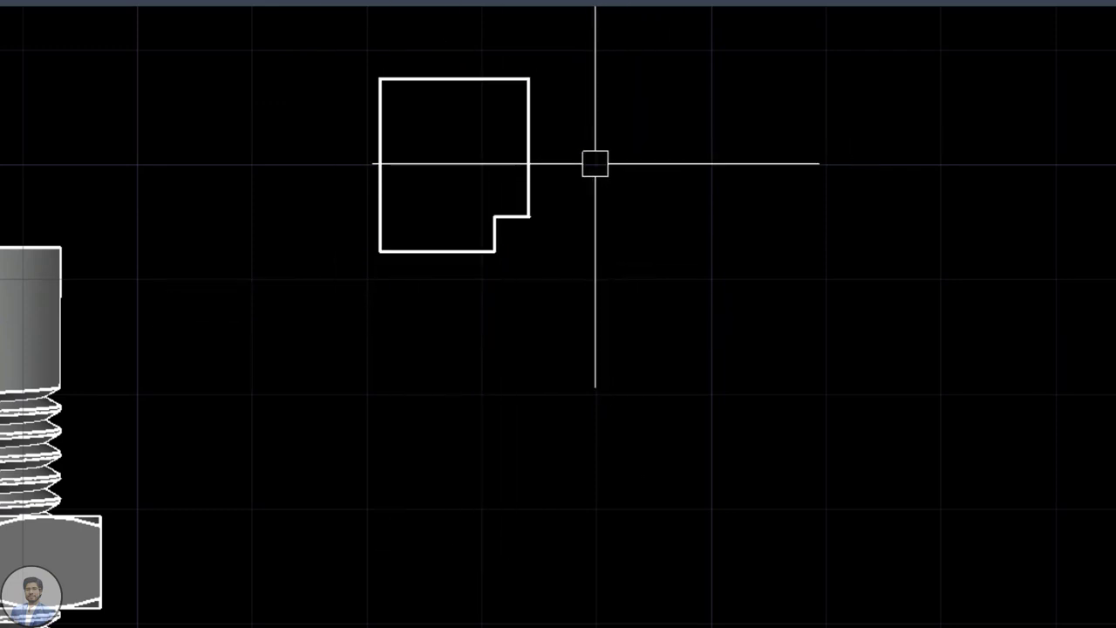
scroll(593, 162, "up", 2)
middle_click_drag(593, 162, 572, 223)
scroll(436, 152, "up", 2)
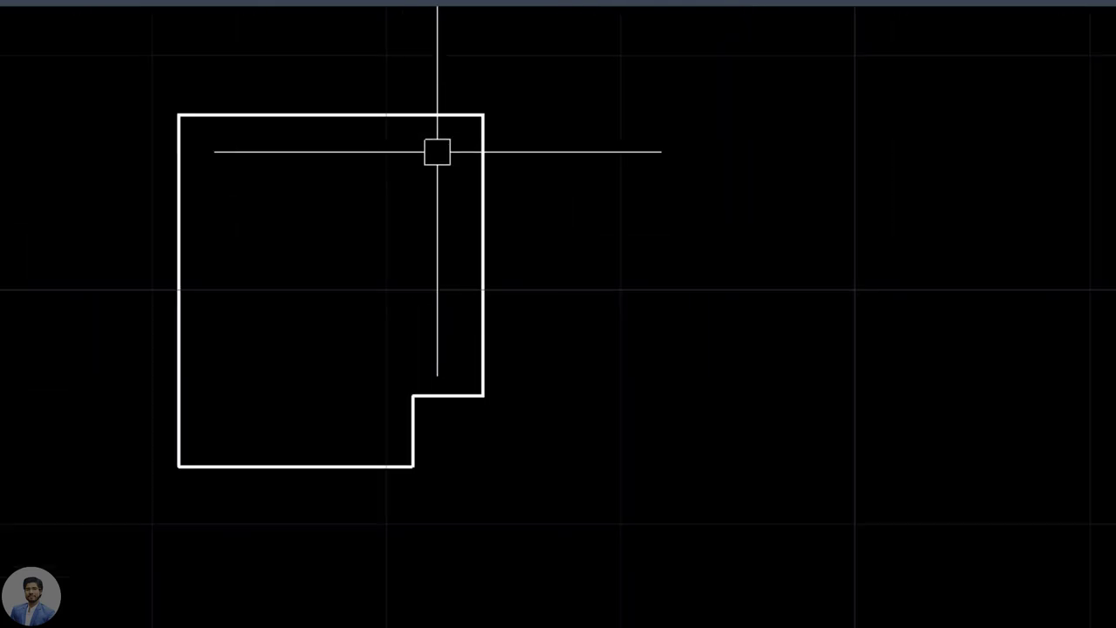
scroll(453, 166, "up", 2)
middle_click_drag(474, 177, 569, 172)
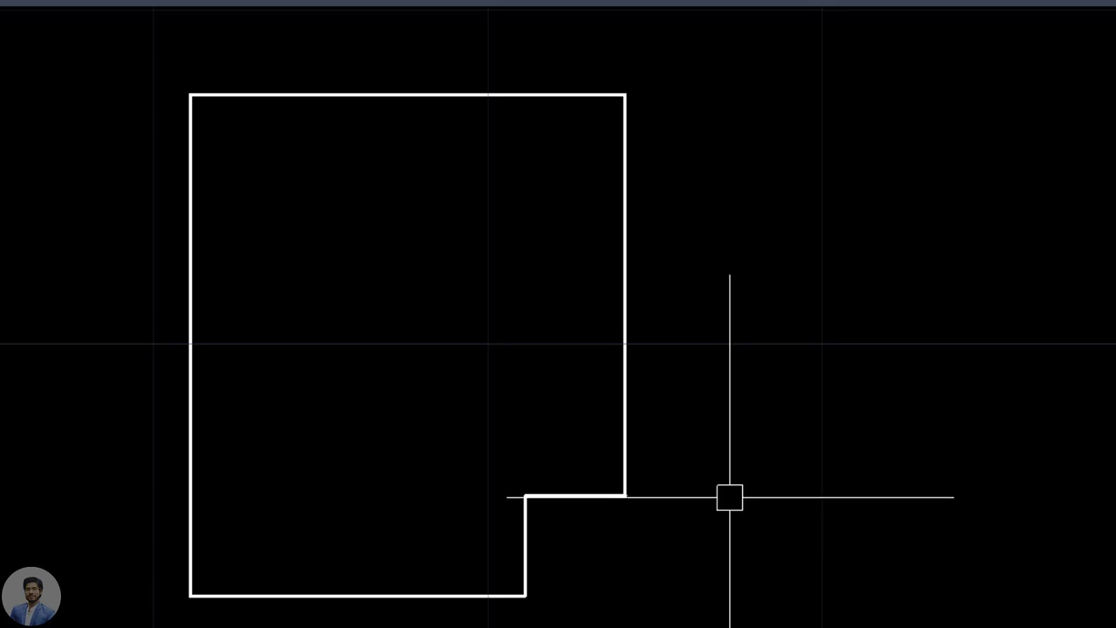
type("cha")
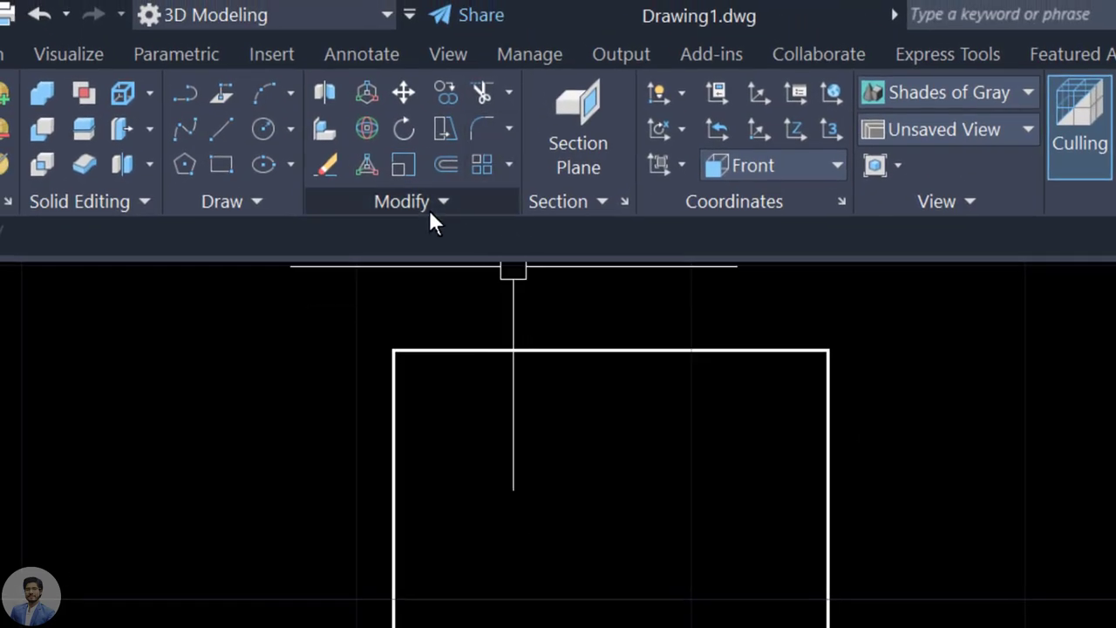
Step: Start a Chamfer with both distances set to 1 in Multiple mode
left_click(506, 128)
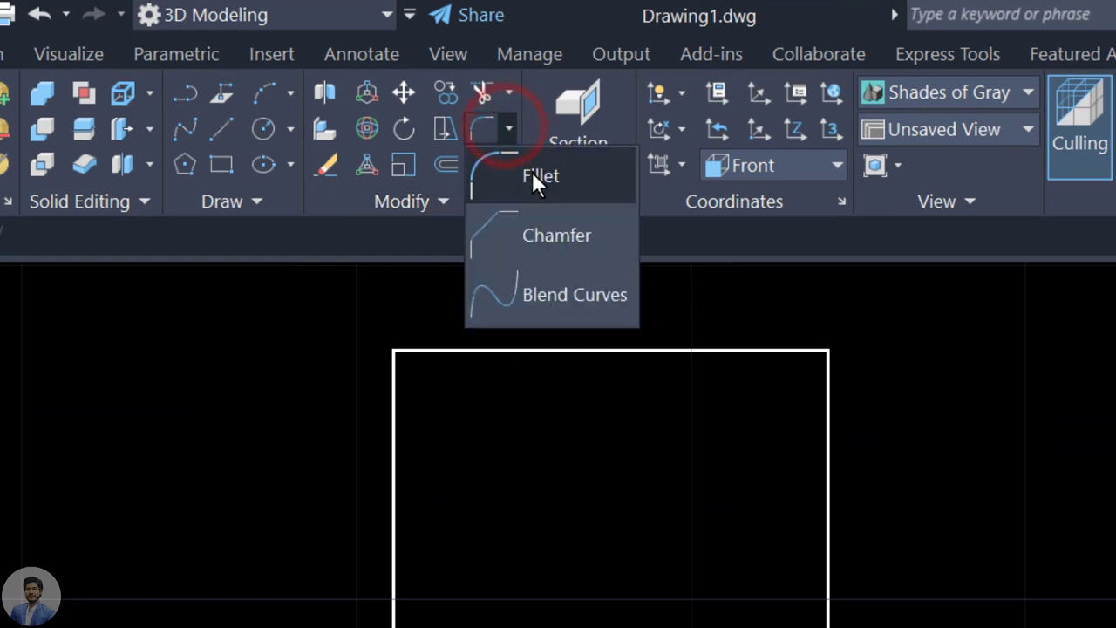
left_click(556, 239)
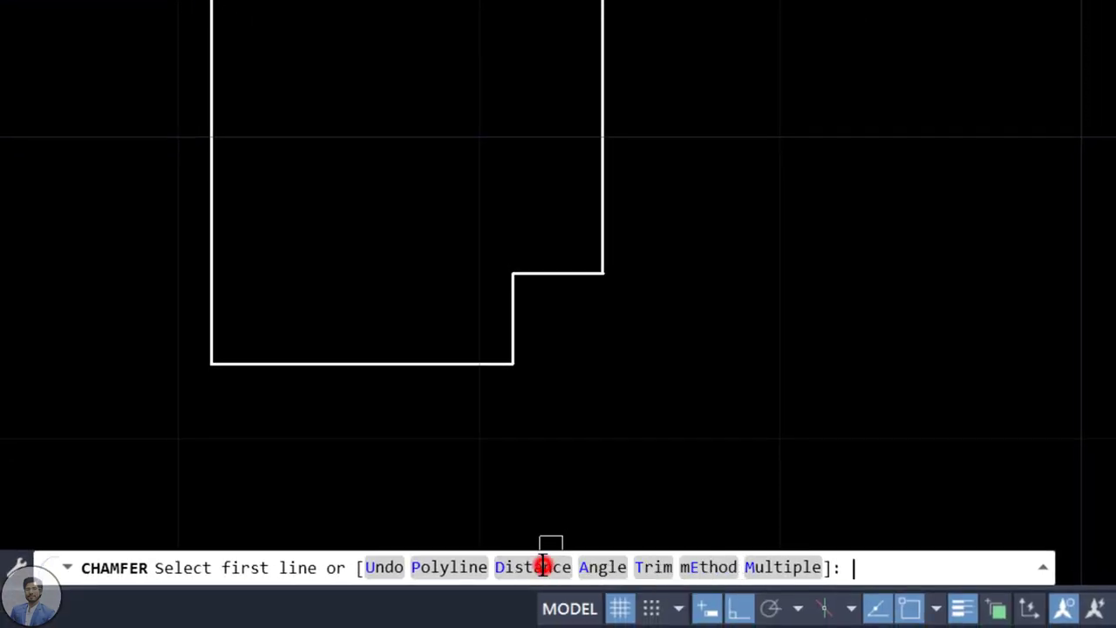
left_click(542, 567)
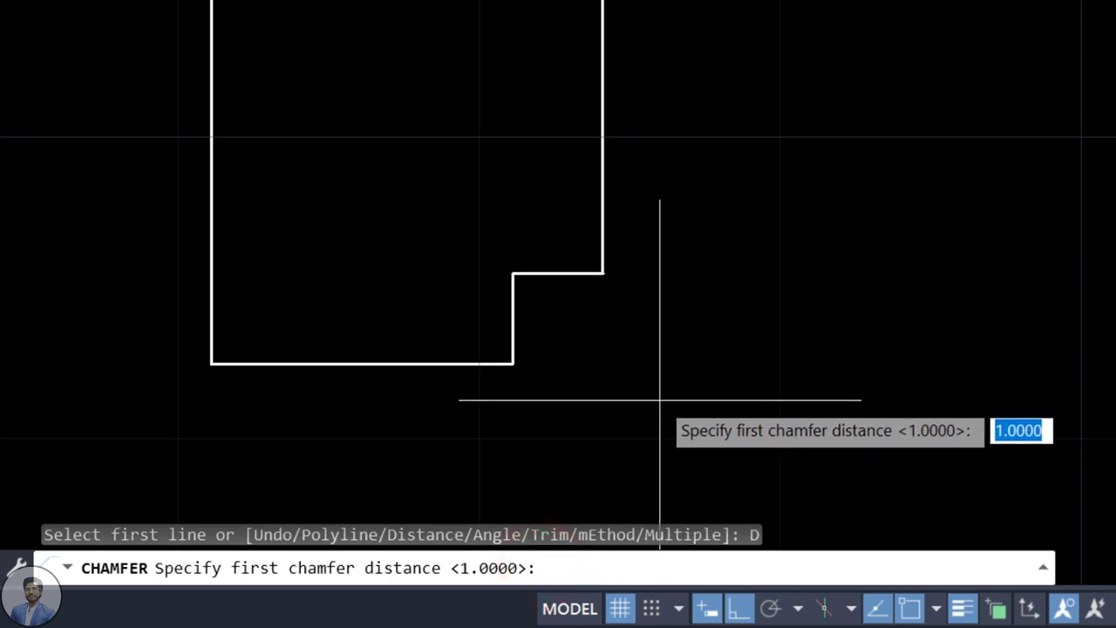
type("1")
key("Return")
type("1")
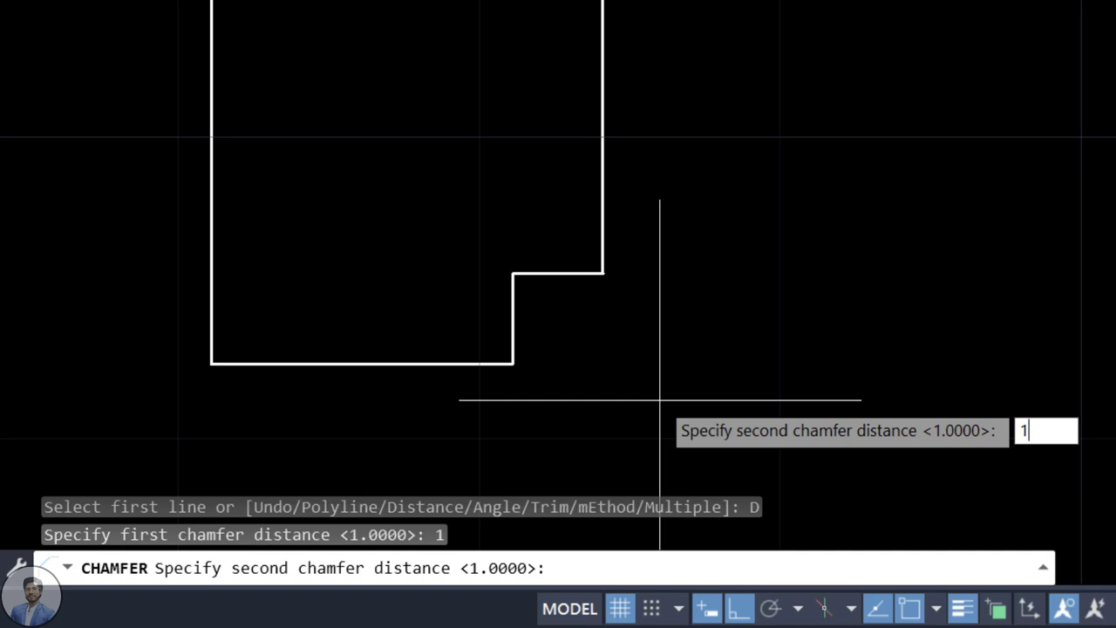
key("Return")
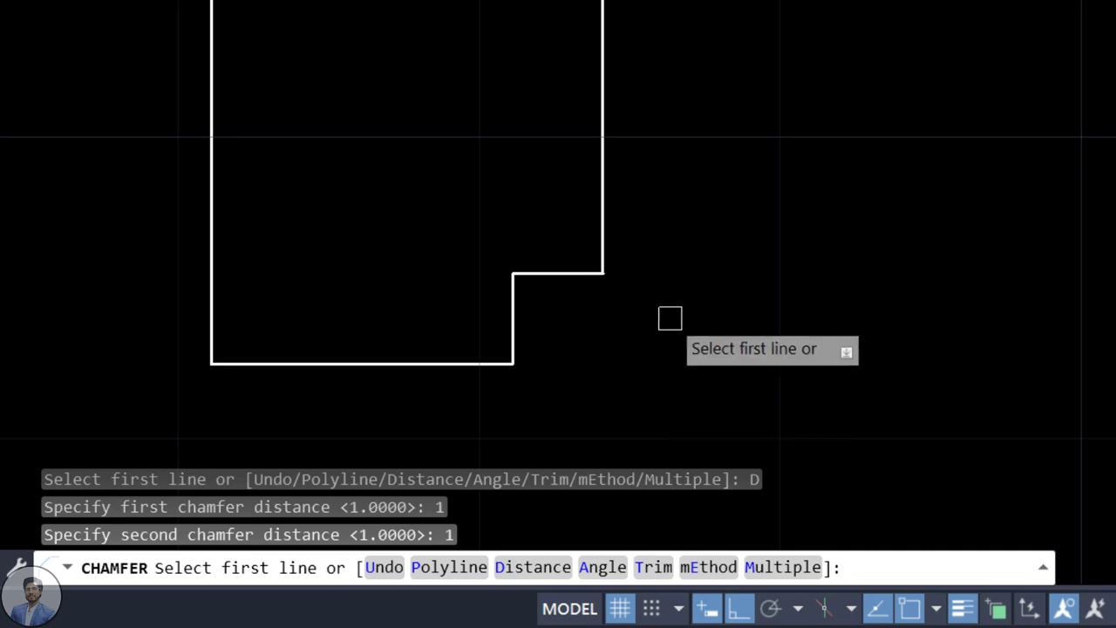
left_click(789, 568)
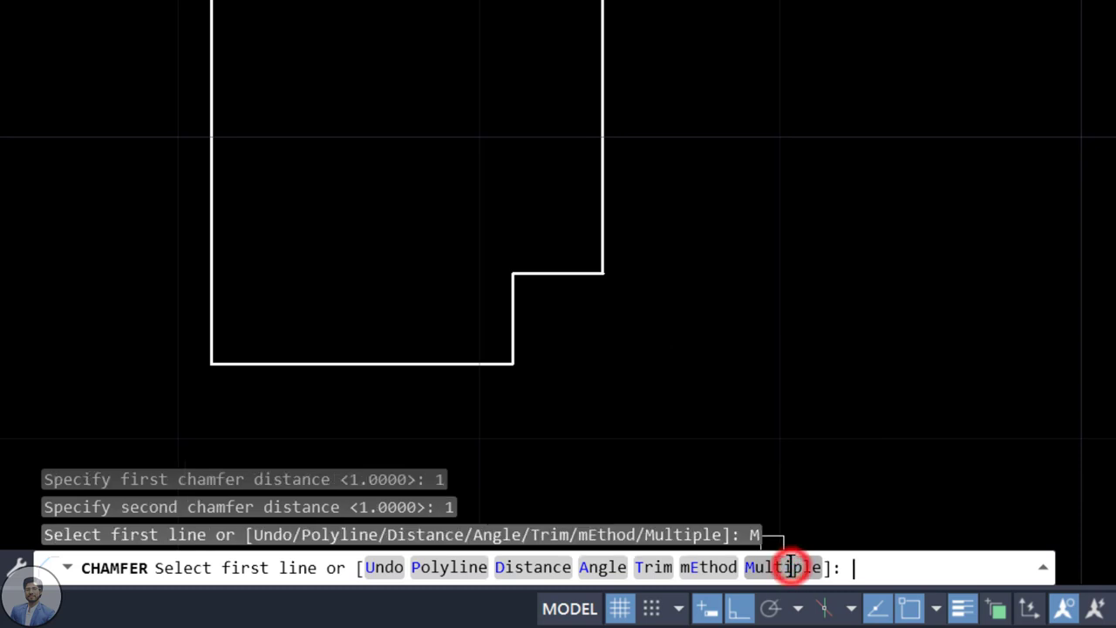
Step: Chamfer both corners around the notch and the top-right corner of the profile
left_click(473, 373)
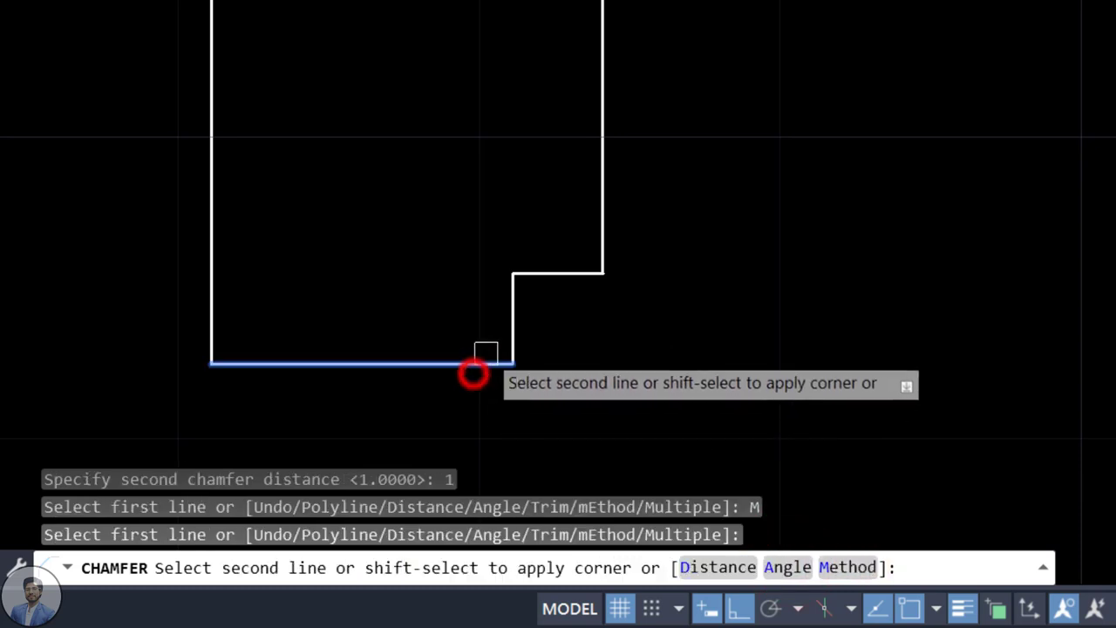
left_click(510, 327)
left_click(651, 449)
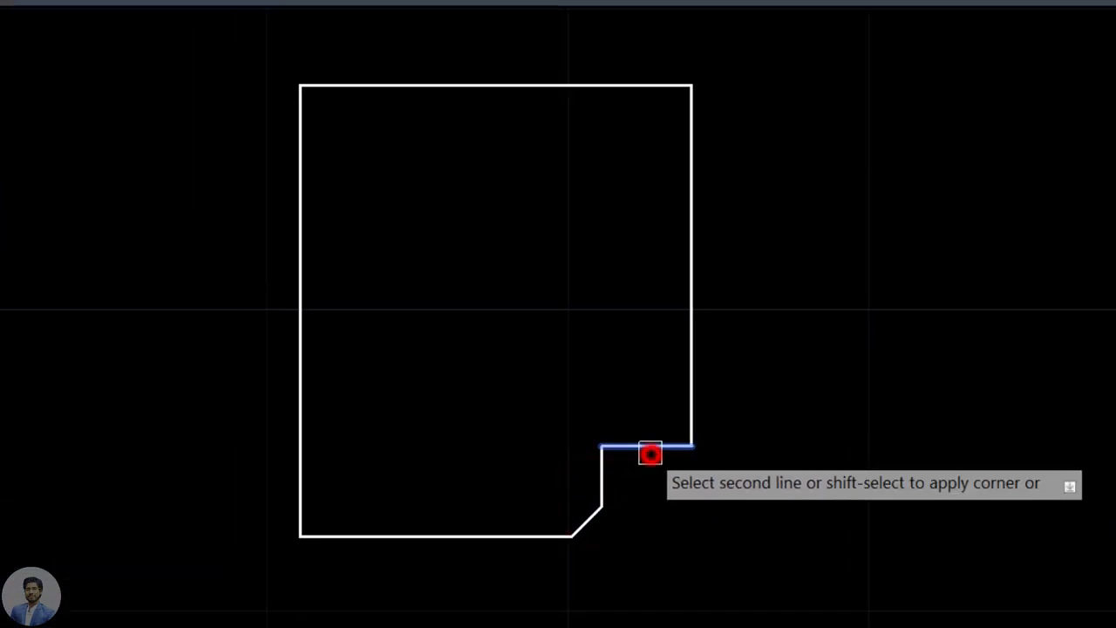
left_click(694, 408)
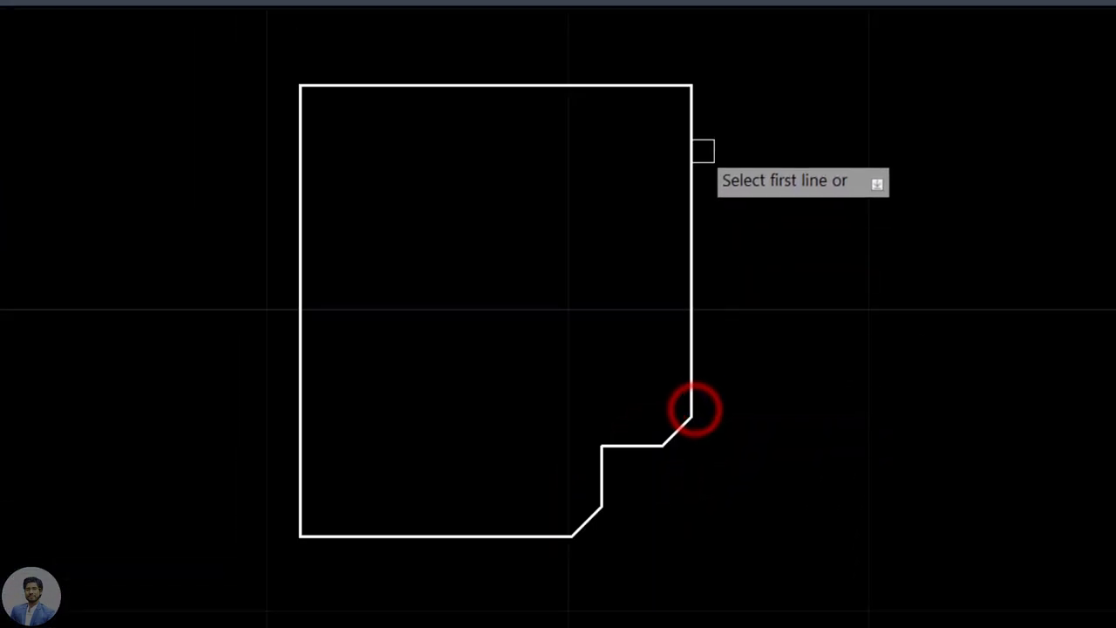
left_click(693, 136)
left_click(656, 91)
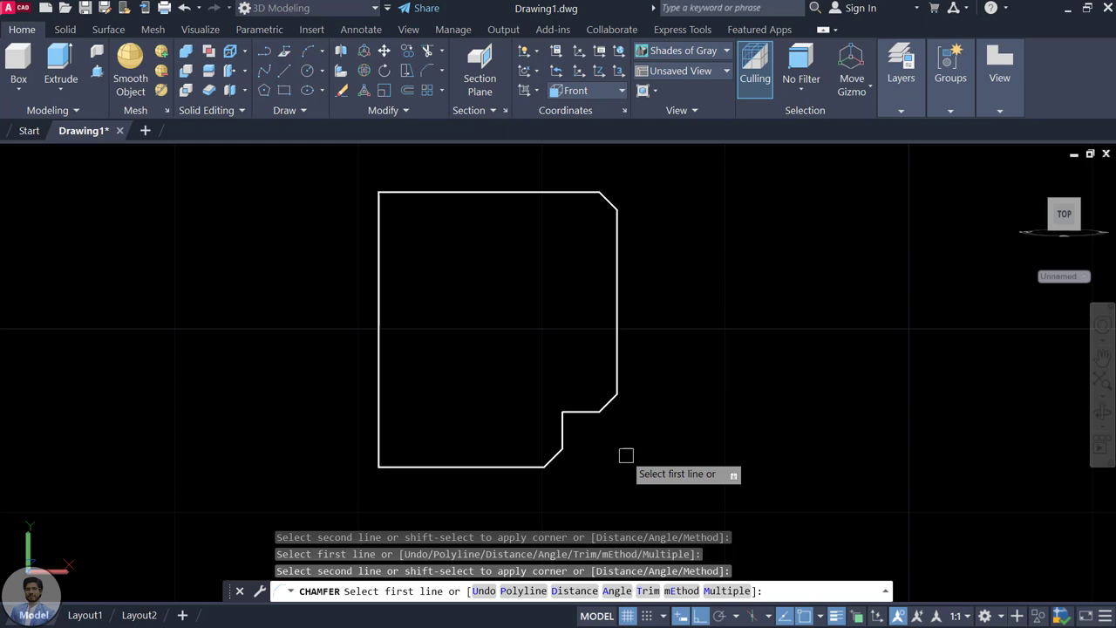
key("Escape")
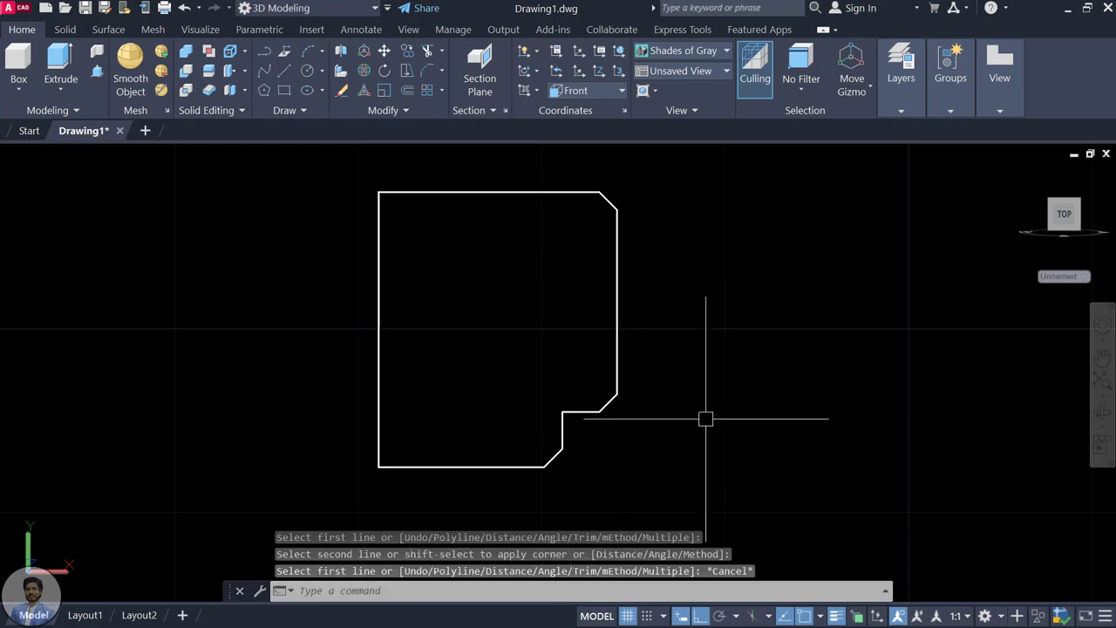
scroll(543, 383, "down", 2)
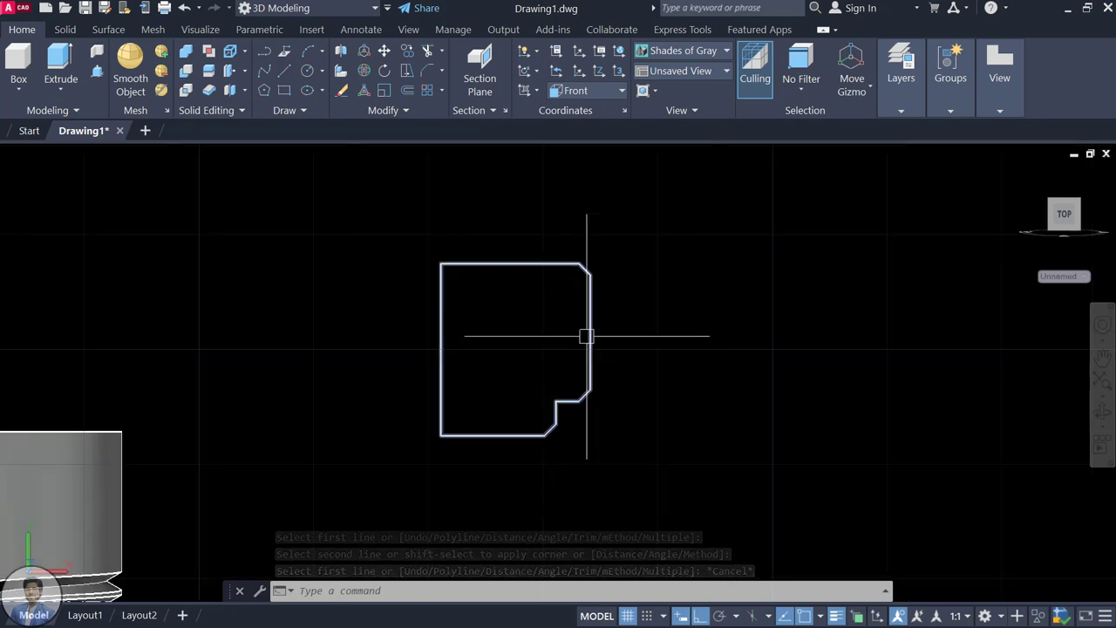
left_click(591, 301)
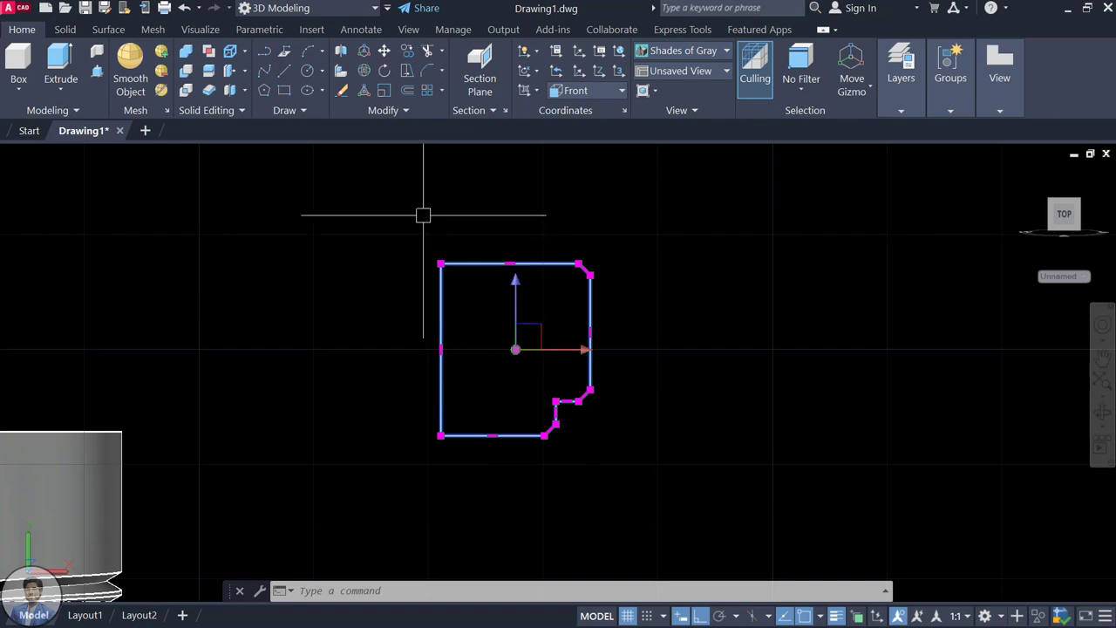
left_click_drag(422, 211, 635, 468)
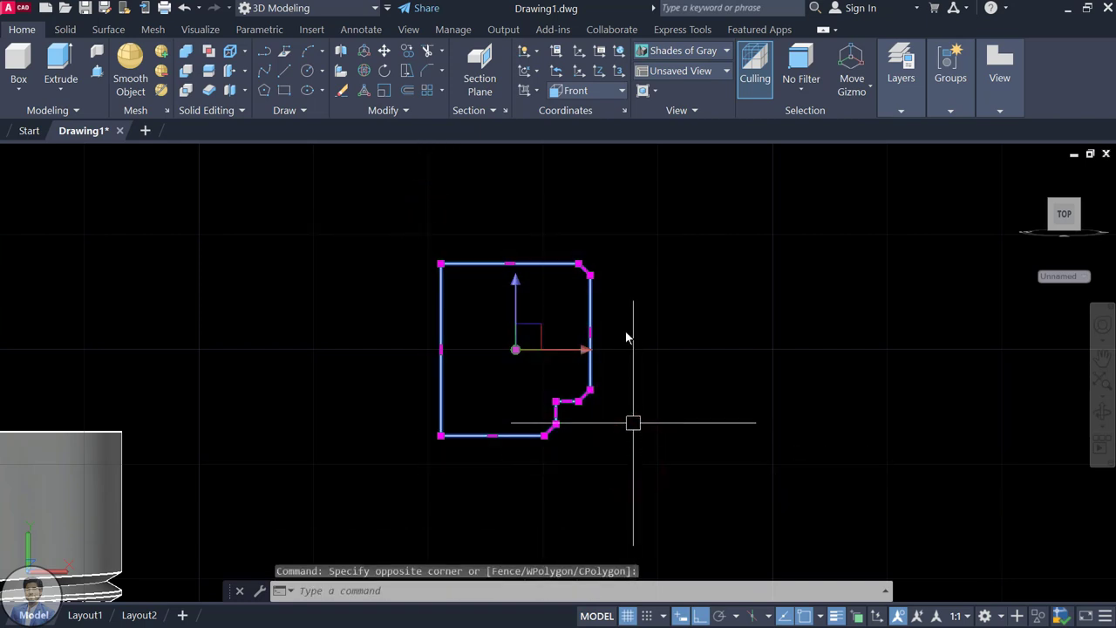
type("j")
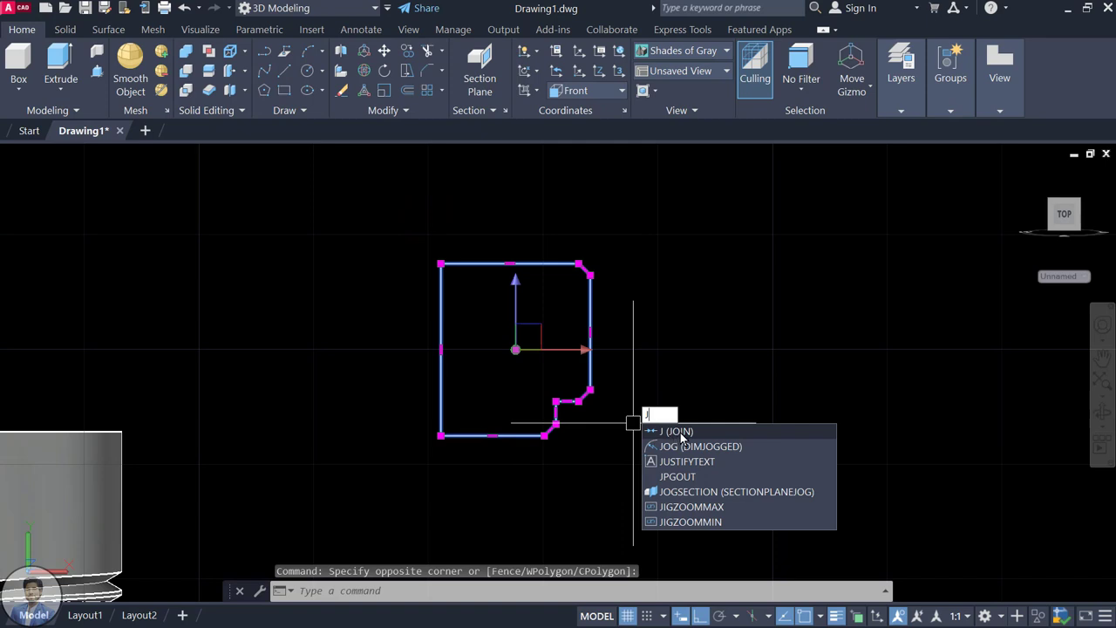
key("Escape")
key("Escape")
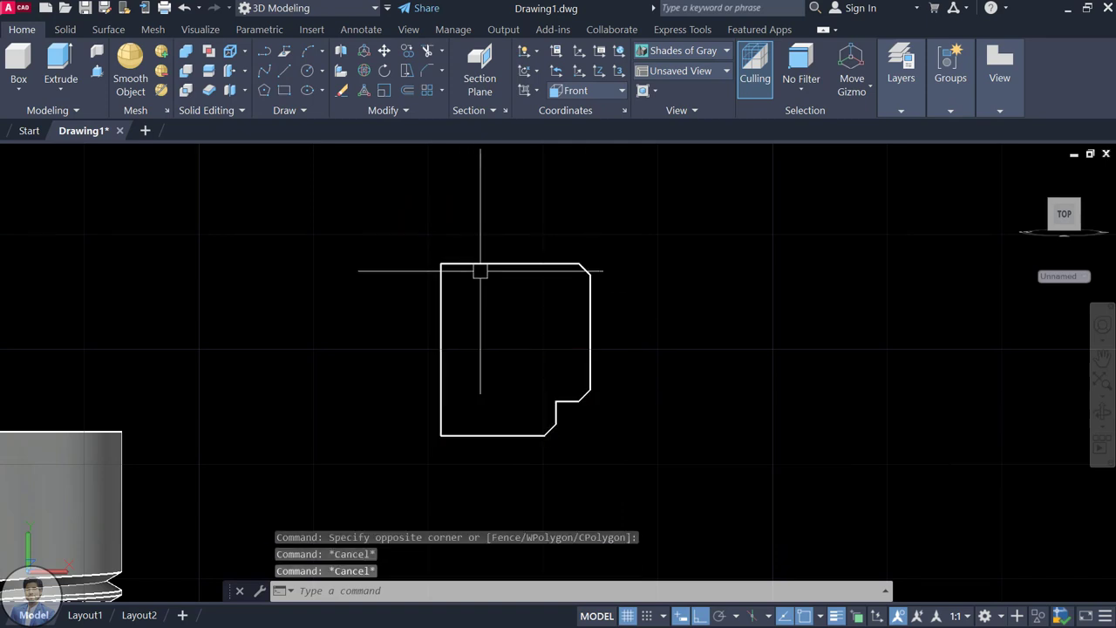
left_click(510, 268)
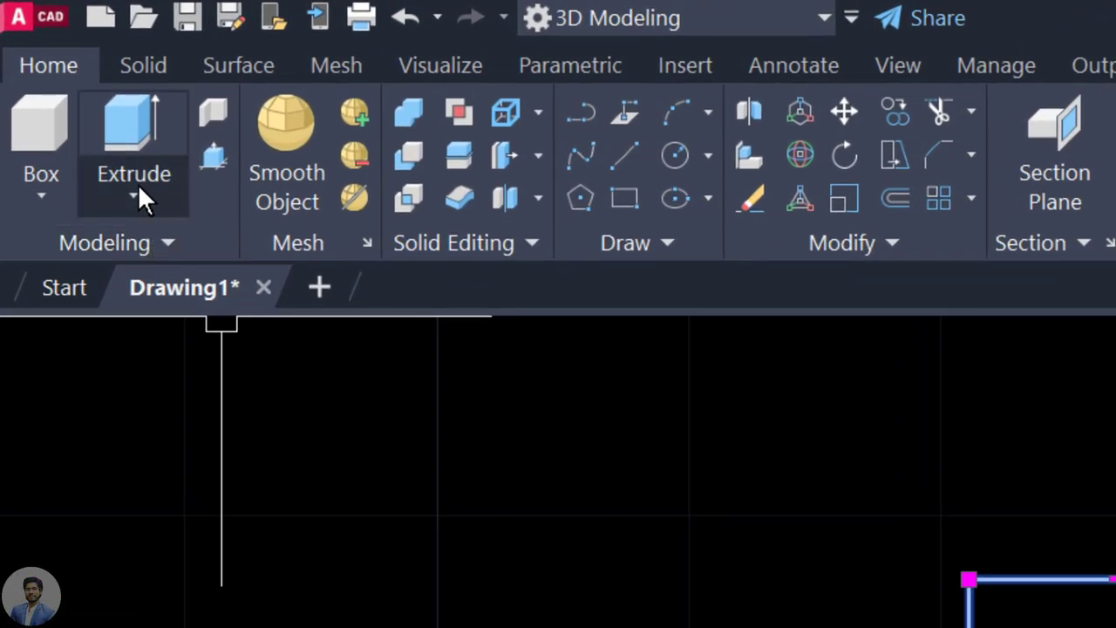
left_click(136, 196)
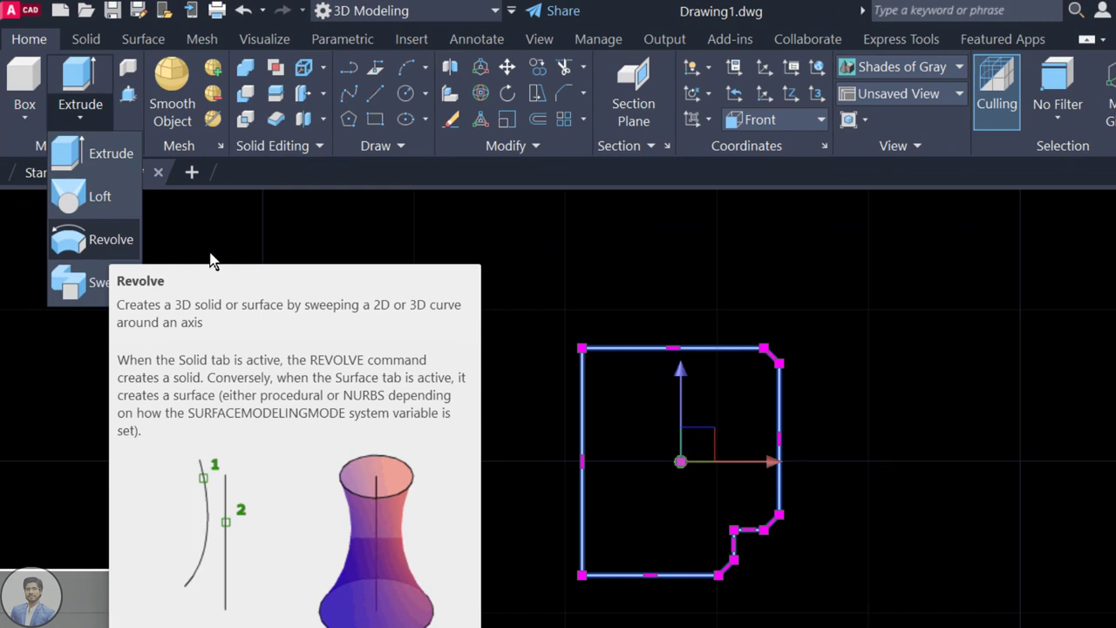
left_click(104, 241)
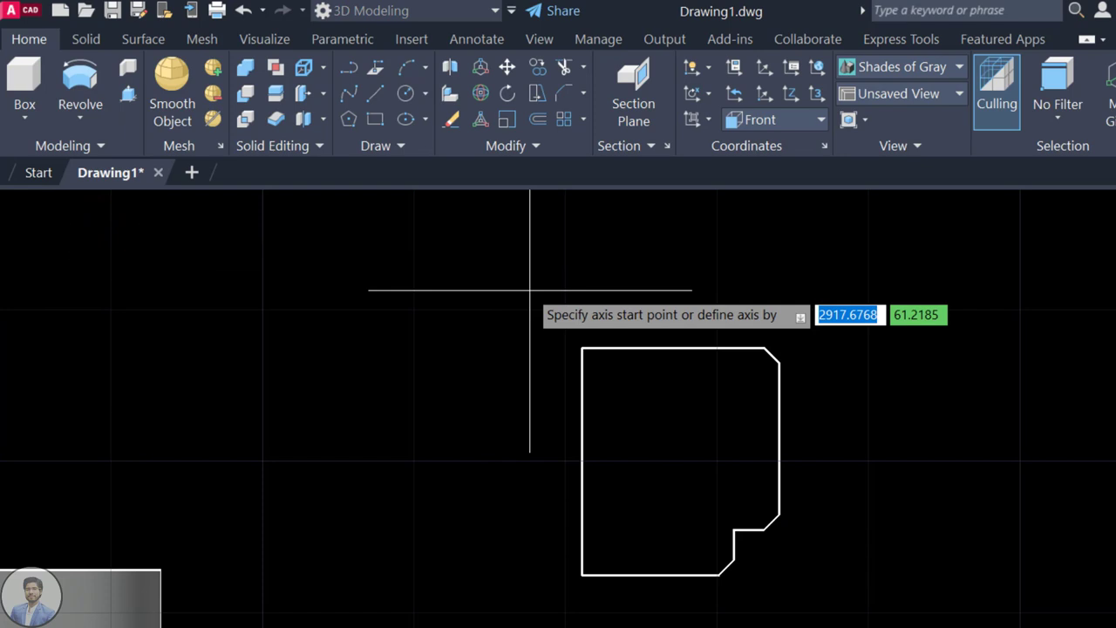
left_click(582, 347)
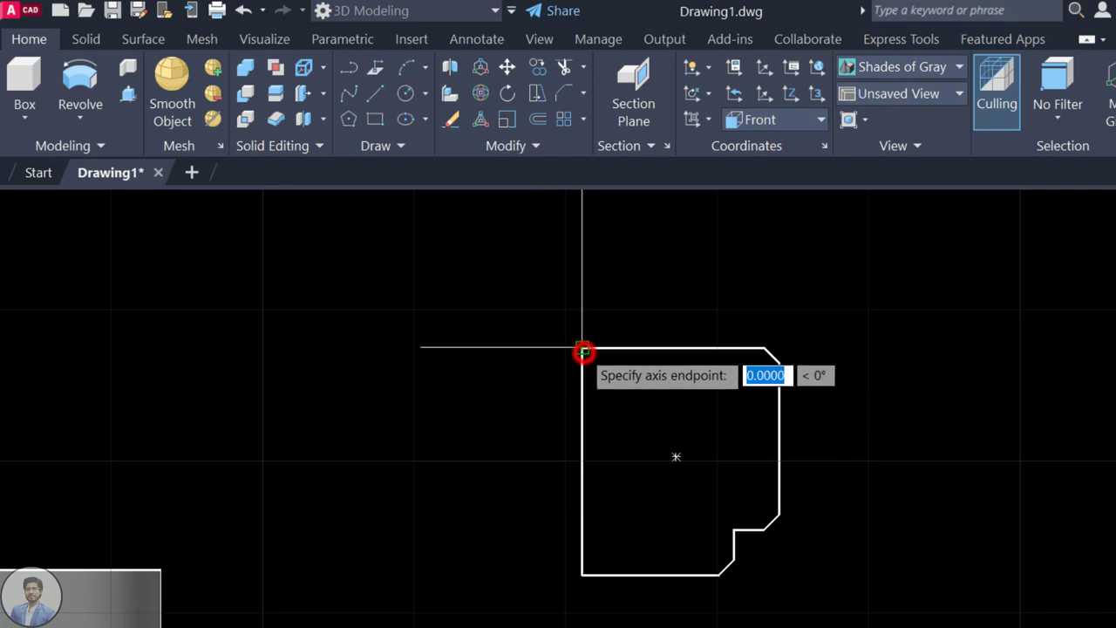
left_click(581, 575)
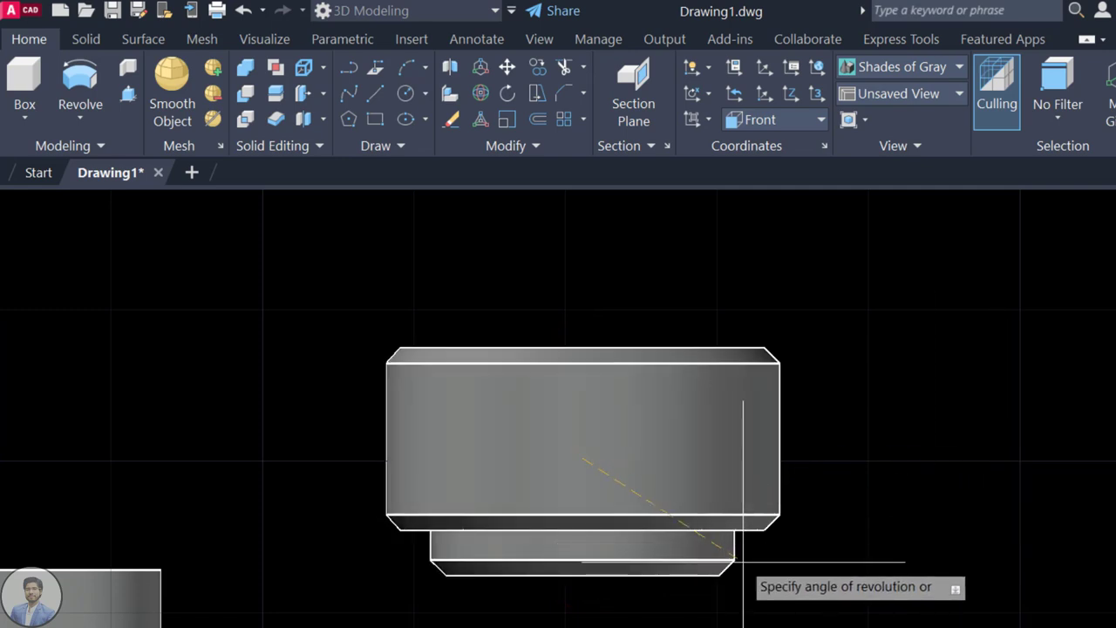
key("Return")
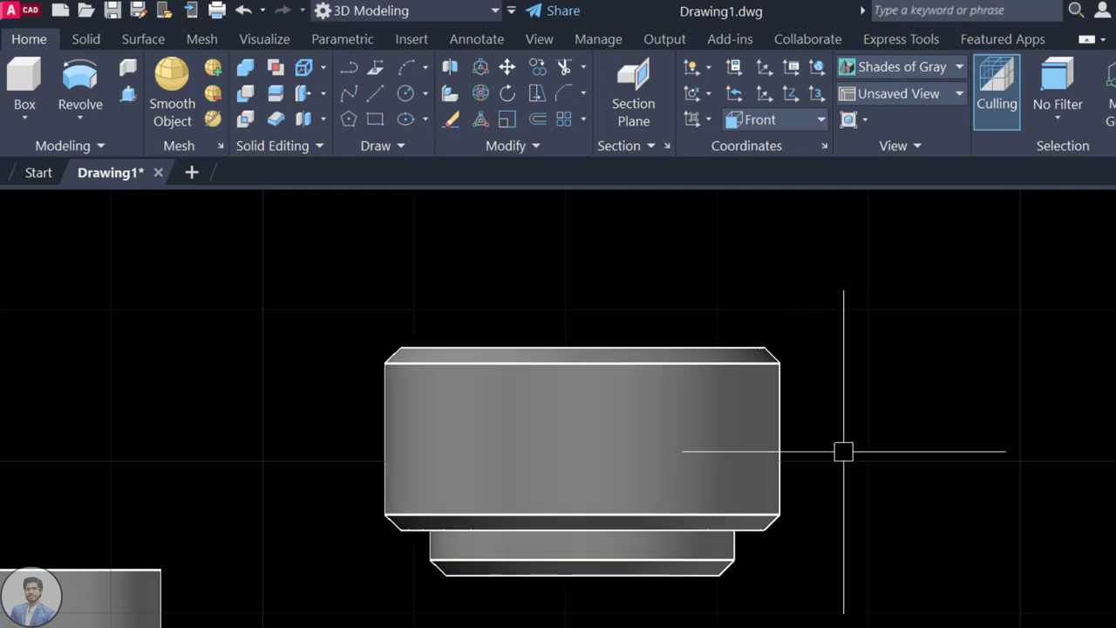
mouse_move(820, 369)
middle_mouse_down("shift")
mouse_move(778, 417)
mouse_move(653, 374)
mouse_move(665, 262)
mouse_move(726, 417)
mouse_move(864, 465)
mouse_move(598, 376)
mouse_move(578, 274)
mouse_move(506, 367)
mouse_move(523, 305)
mouse_move(550, 349)
mouse_move(579, 303)
middle_mouse_up("shift")
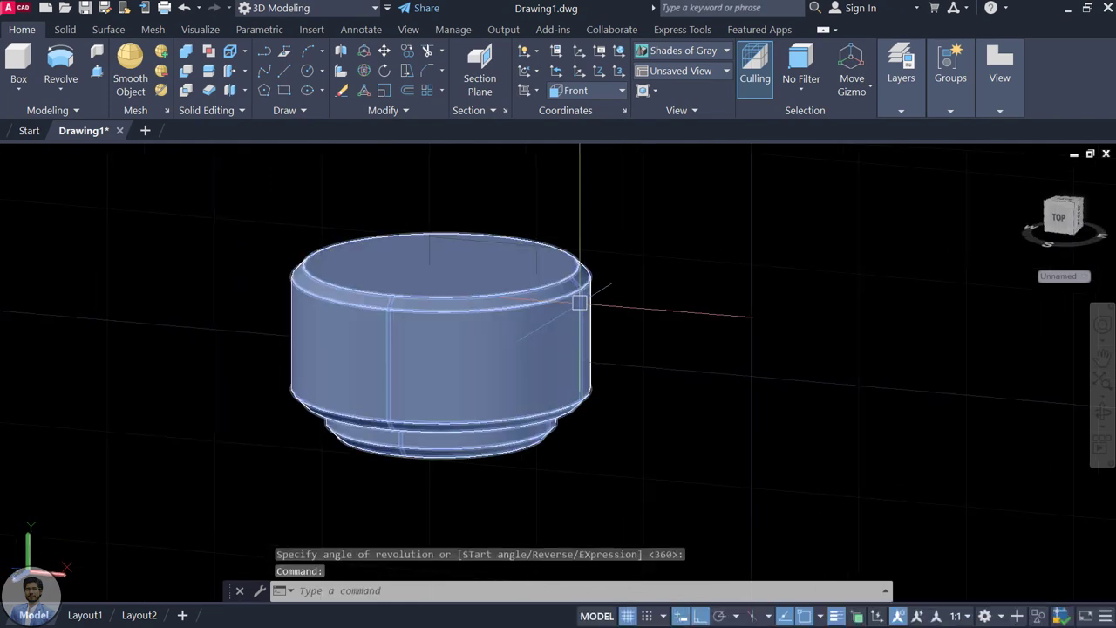
key("ctrl+z")
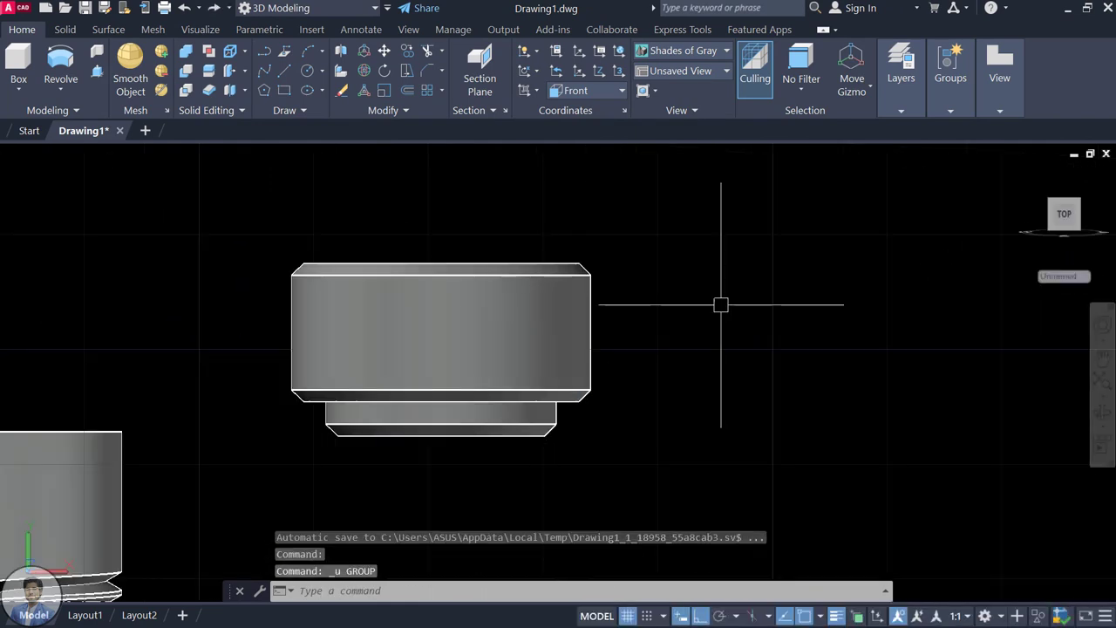
key("ctrl+z")
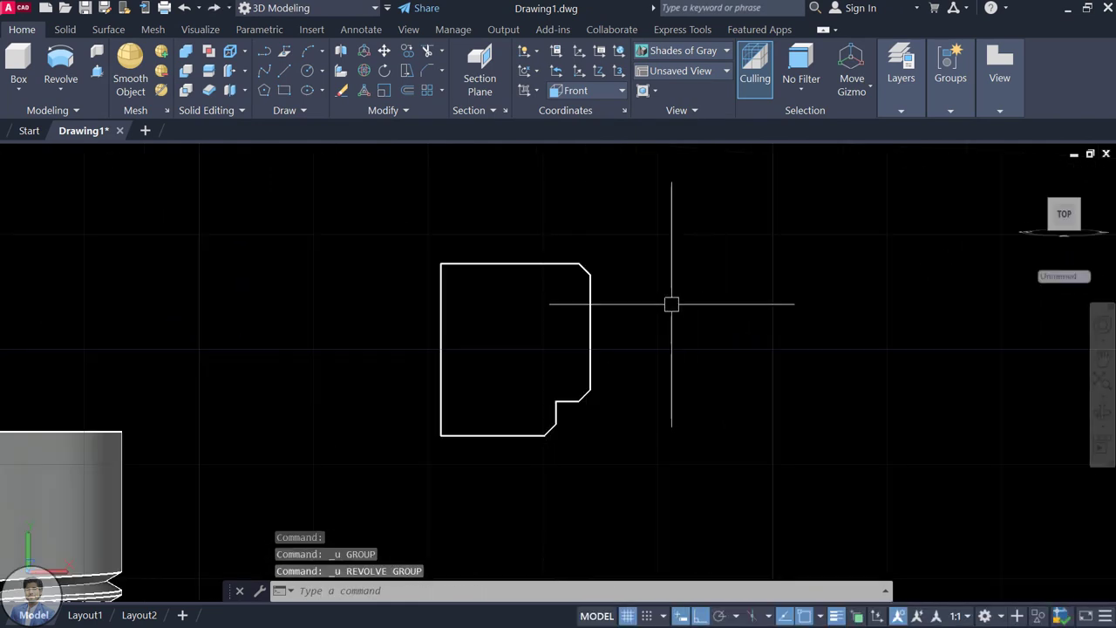
middle_click_drag(620, 306, 455, 229, "shift")
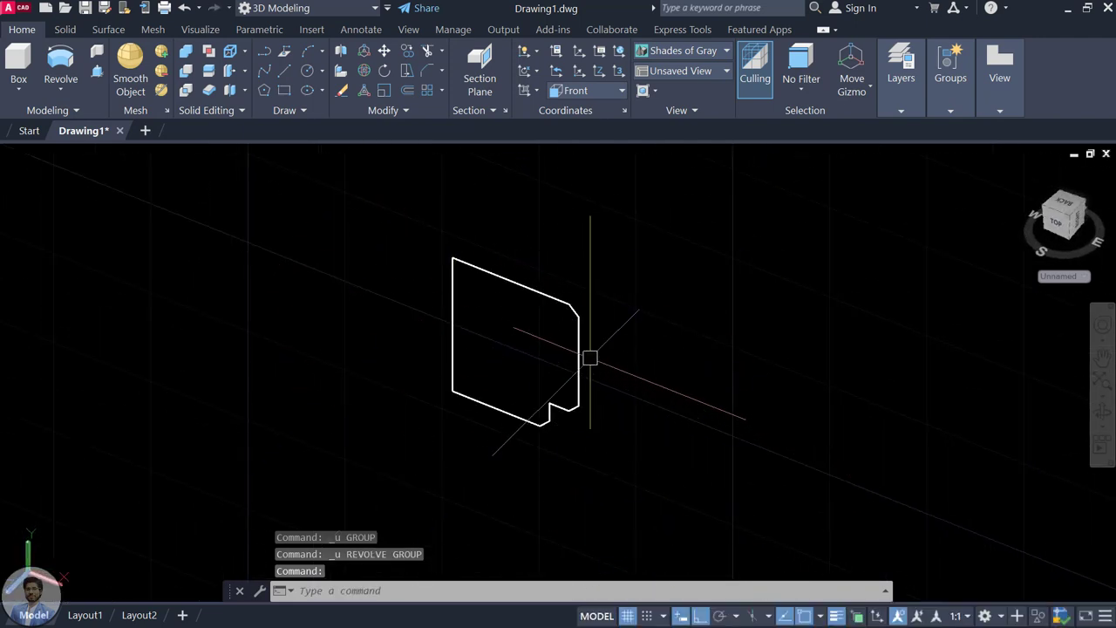
Step: Revolve the profile about its left edge, from top-left to bottom-left vertex
left_click(578, 349)
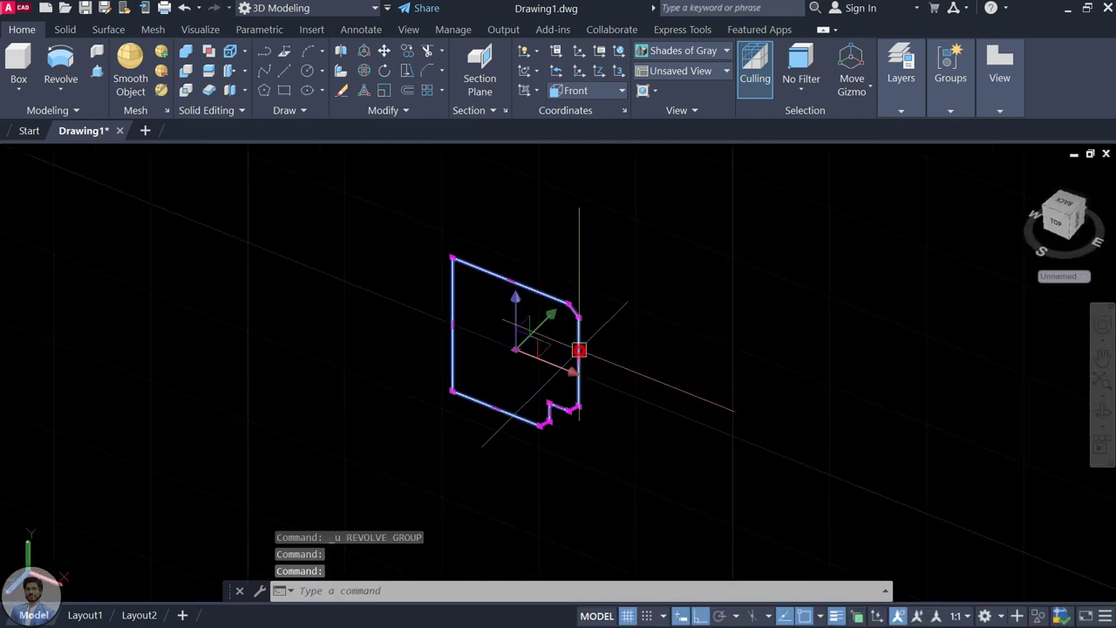
left_click(60, 88)
left_click(76, 183)
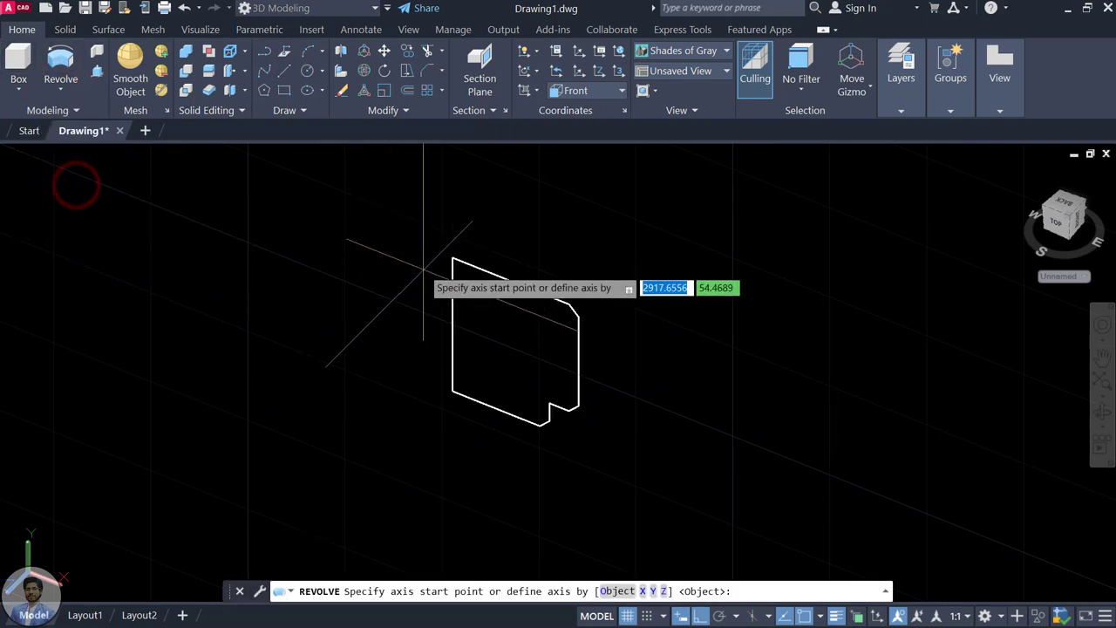
left_click(451, 259)
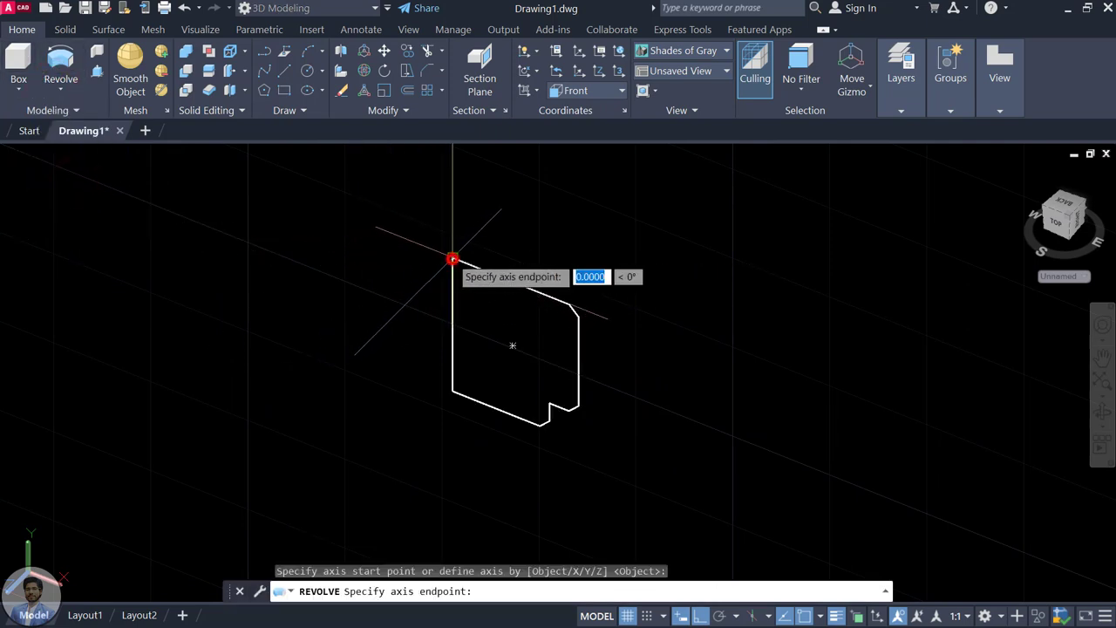
left_click(452, 392)
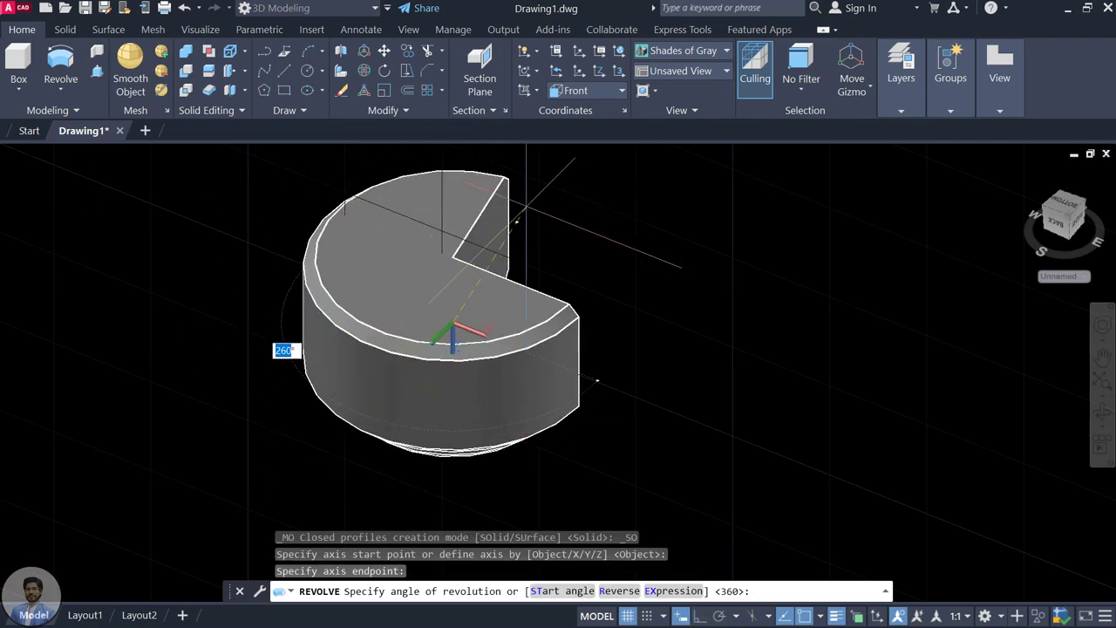
Step: Complete the revolve as a full 360° solid and view it from below
middle_click_drag(466, 193, 406, 244, "shift")
scroll(537, 193, "down", 2)
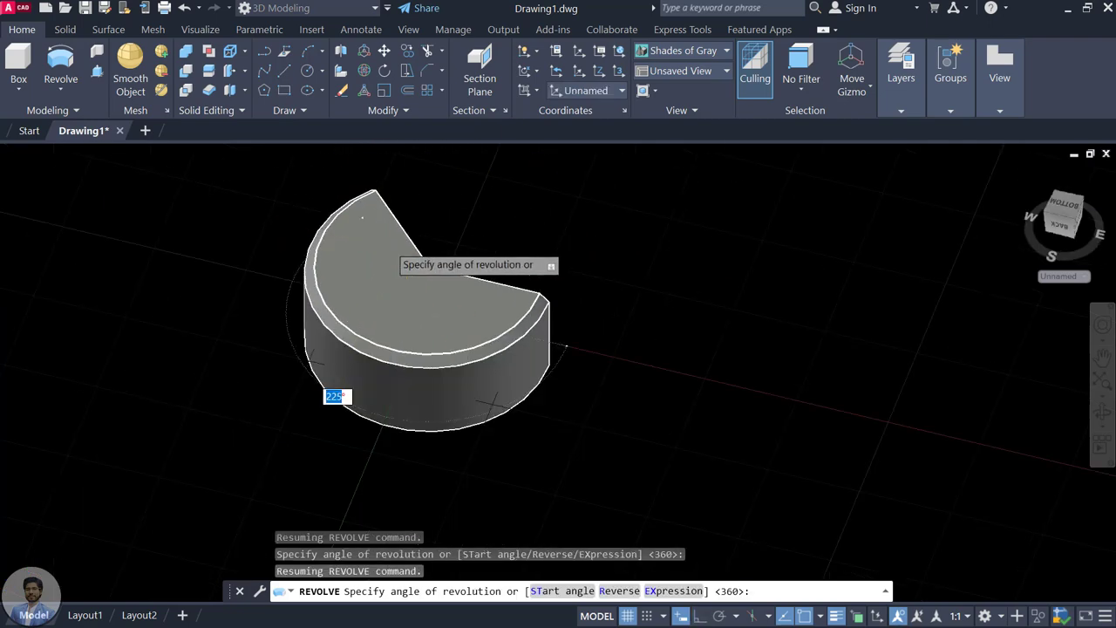
scroll(537, 193, "up", 2)
middle_click_drag(558, 200, 636, 237)
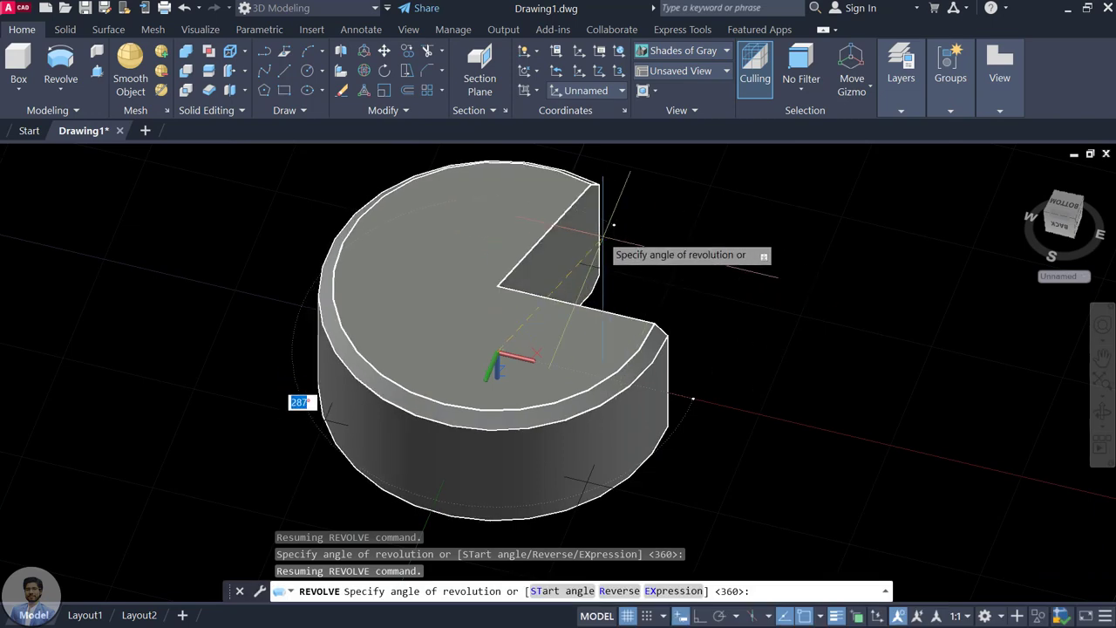
key("Return")
scroll(677, 216, "down", 5)
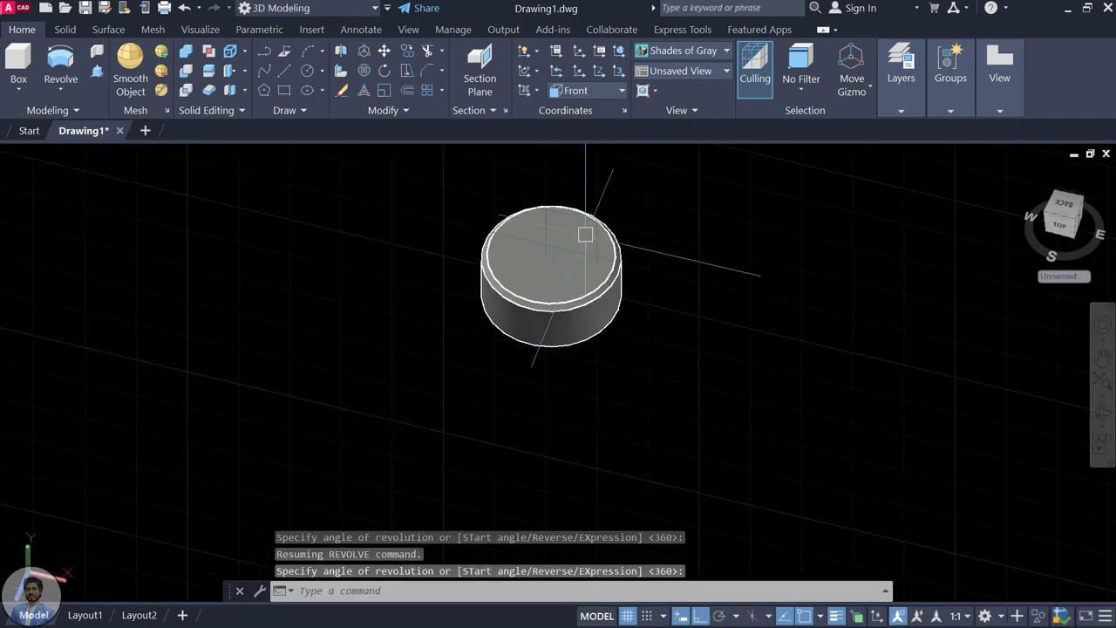
mouse_move(583, 230)
middle_mouse_down("shift")
mouse_move(606, 169)
mouse_move(610, 200)
middle_mouse_up("shift")
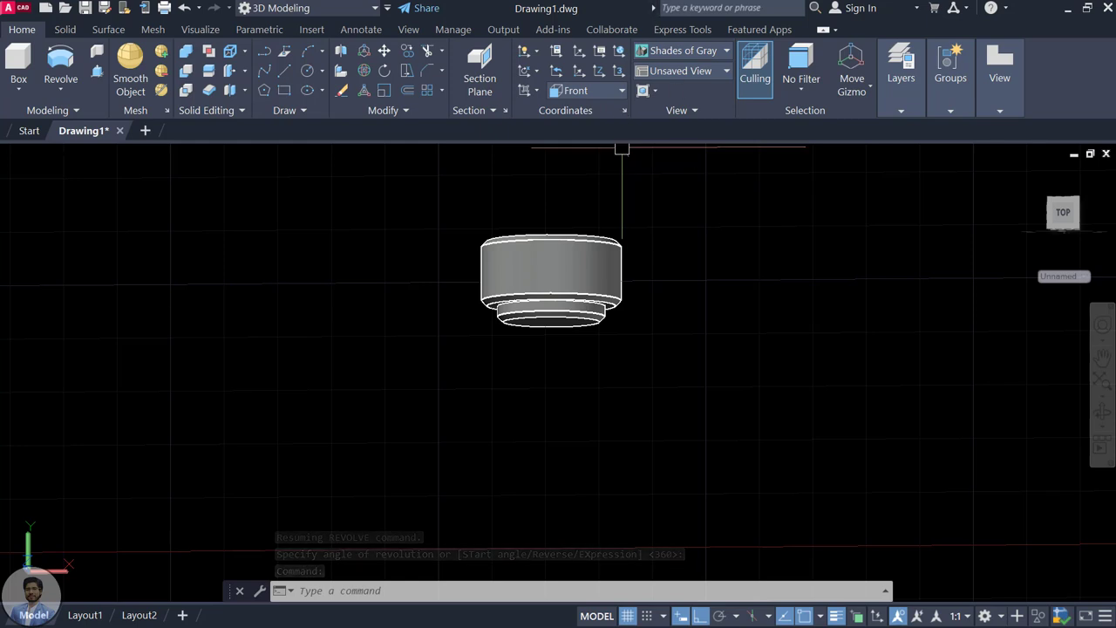
key("Escape")
key("Escape")
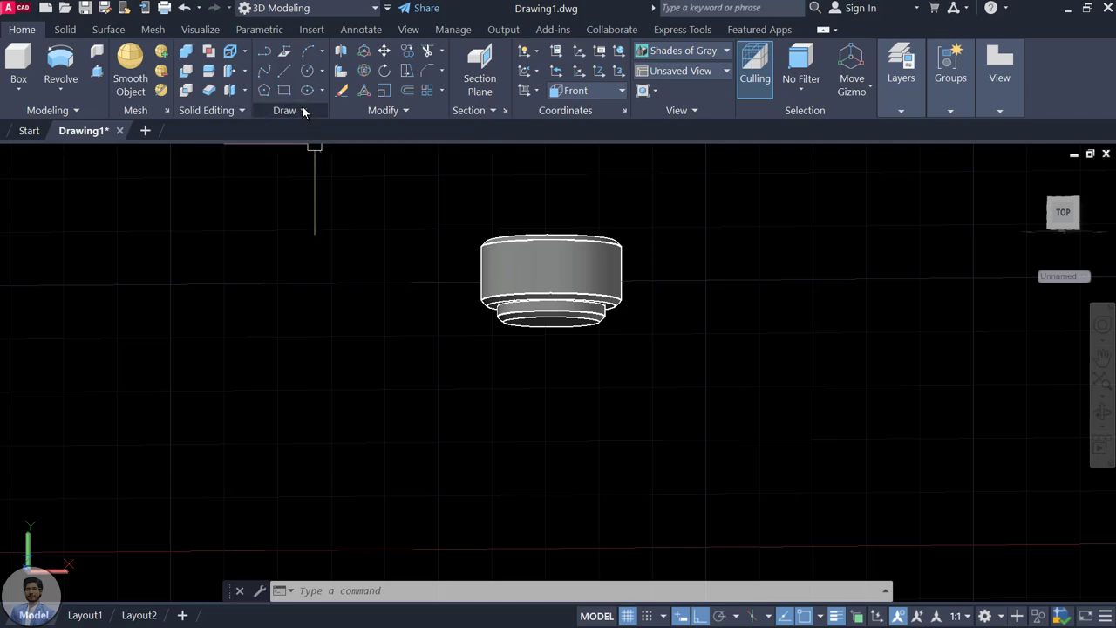
Step: Launch Helix from the expanded Draw panel and orbit to look up at the solid's base
left_click(303, 111)
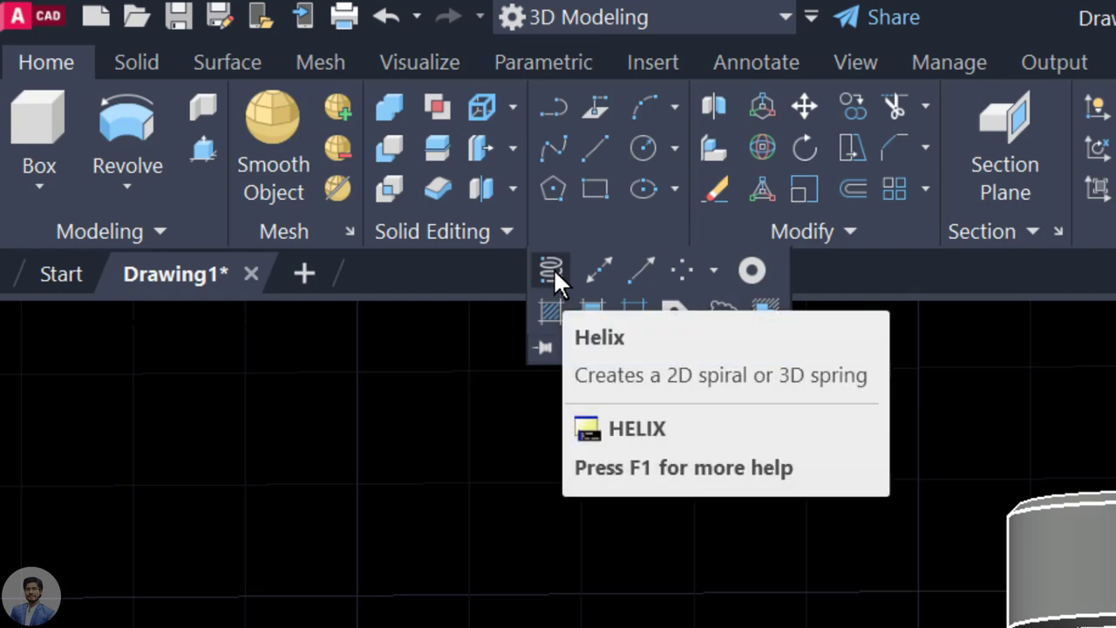
left_click(546, 267)
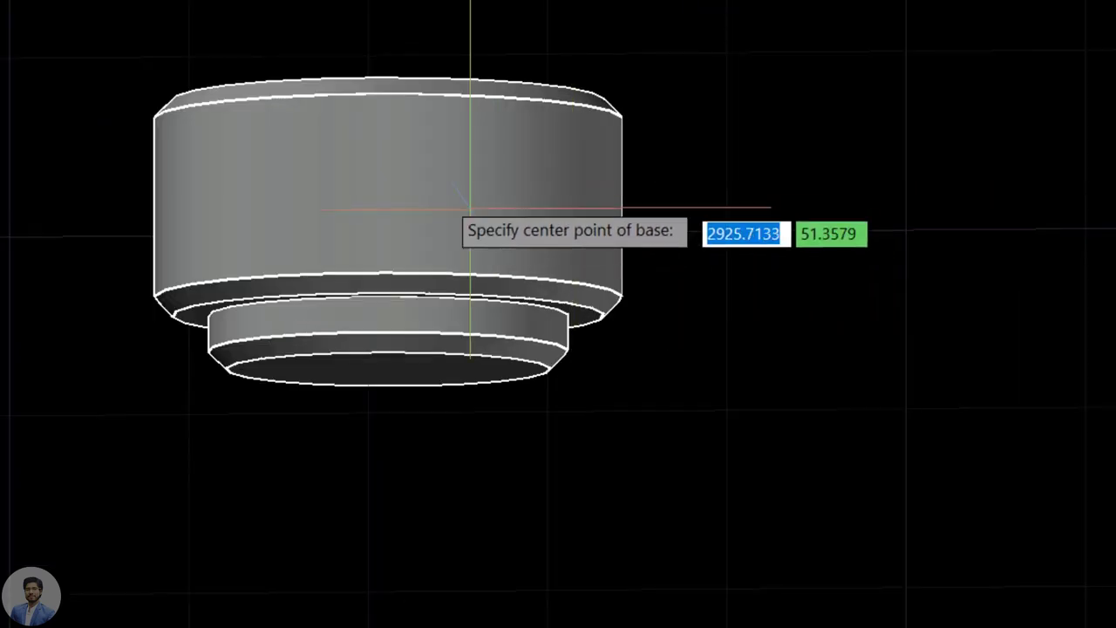
scroll(366, 175, "up", 2)
middle_click_drag(366, 177, 467, 179)
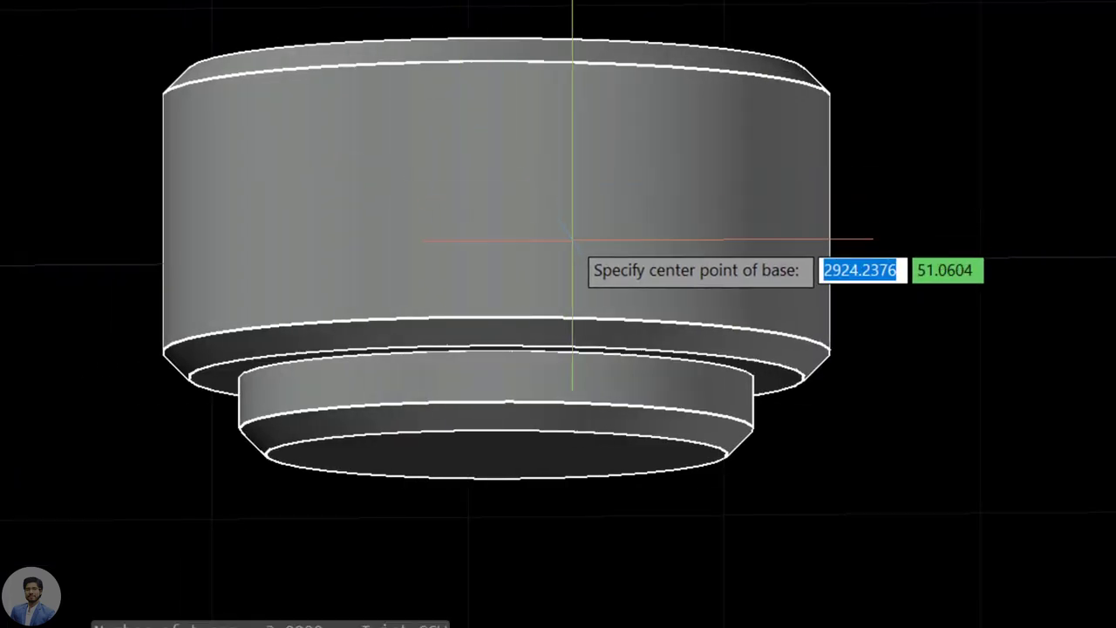
scroll(558, 310, "up", 2)
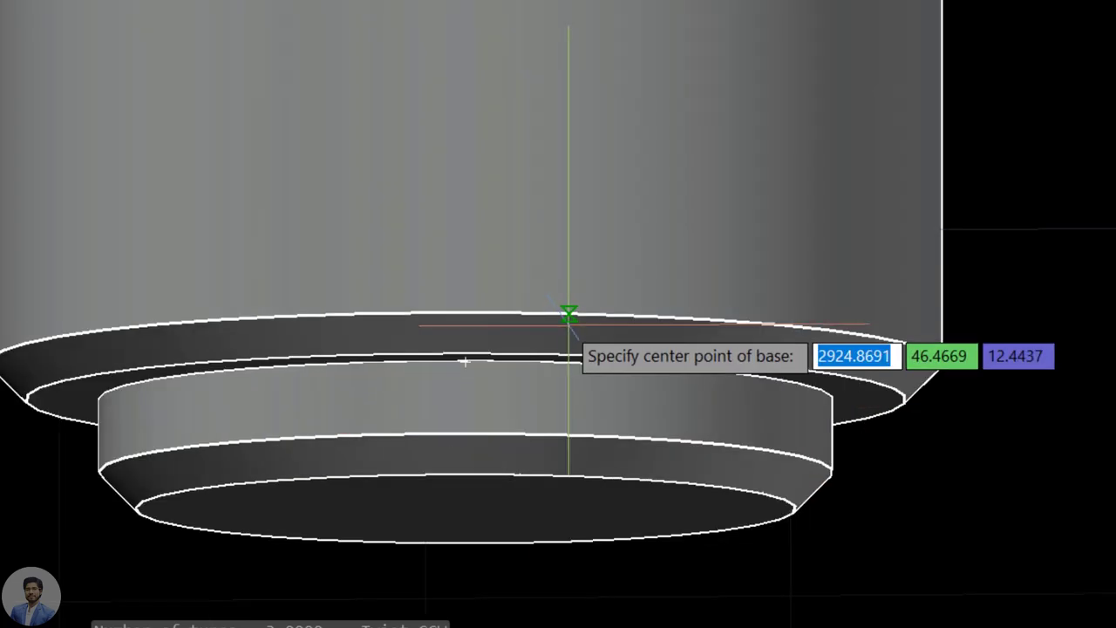
scroll(567, 321, "down", 3)
middle_click_drag(579, 336, 594, 142, "shift")
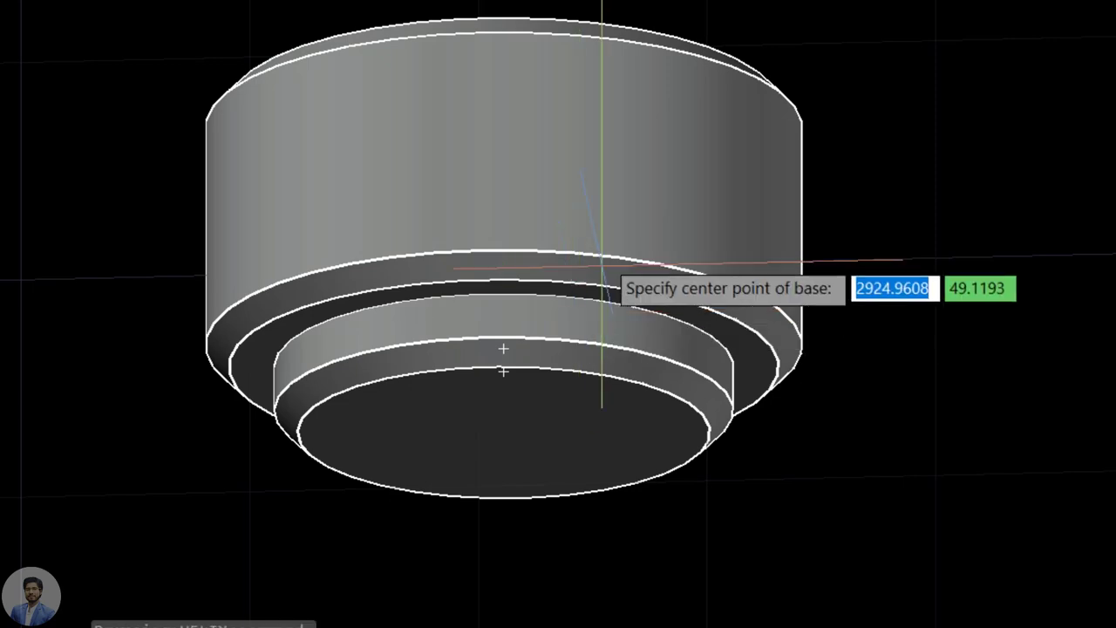
scroll(593, 279, "up", 3)
scroll(556, 296, "down", 5)
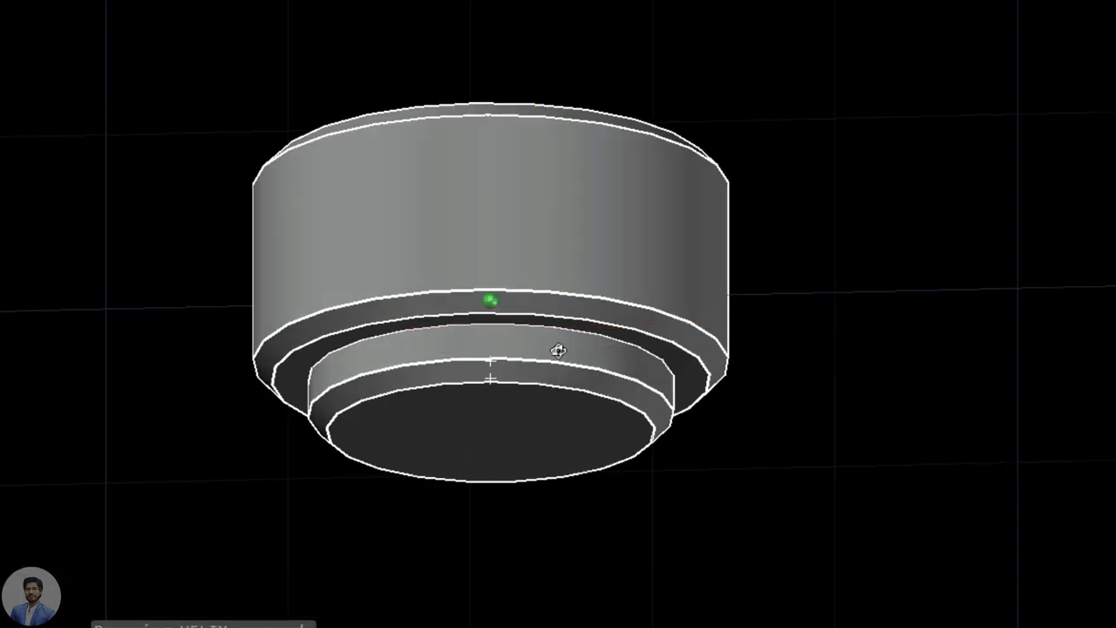
scroll(491, 301, "up", 2)
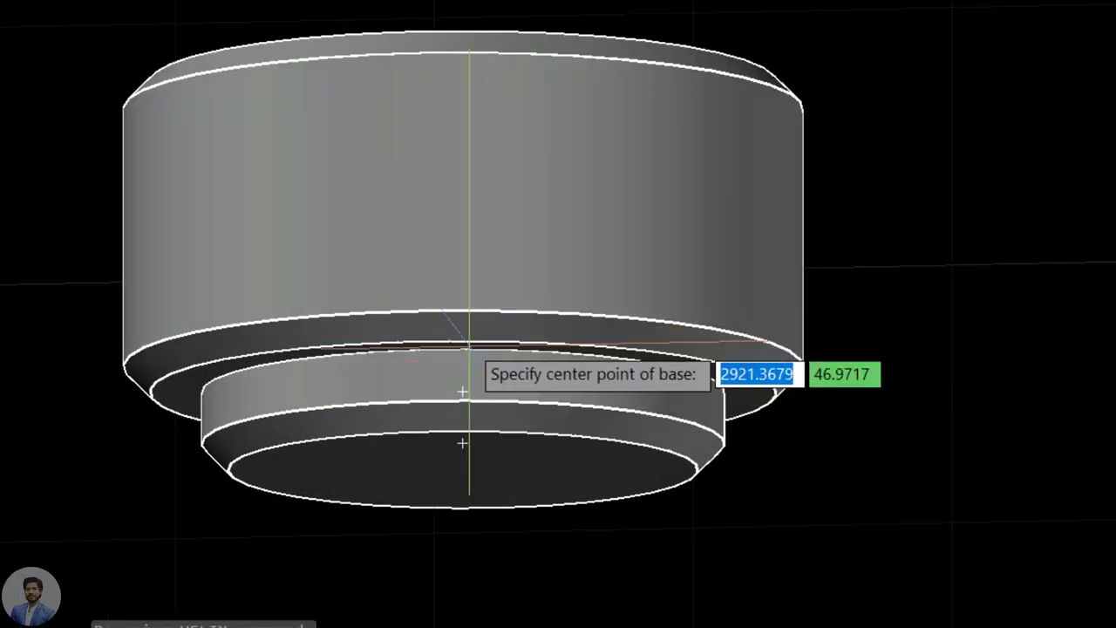
middle_click_drag(548, 391, 511, 368, "shift")
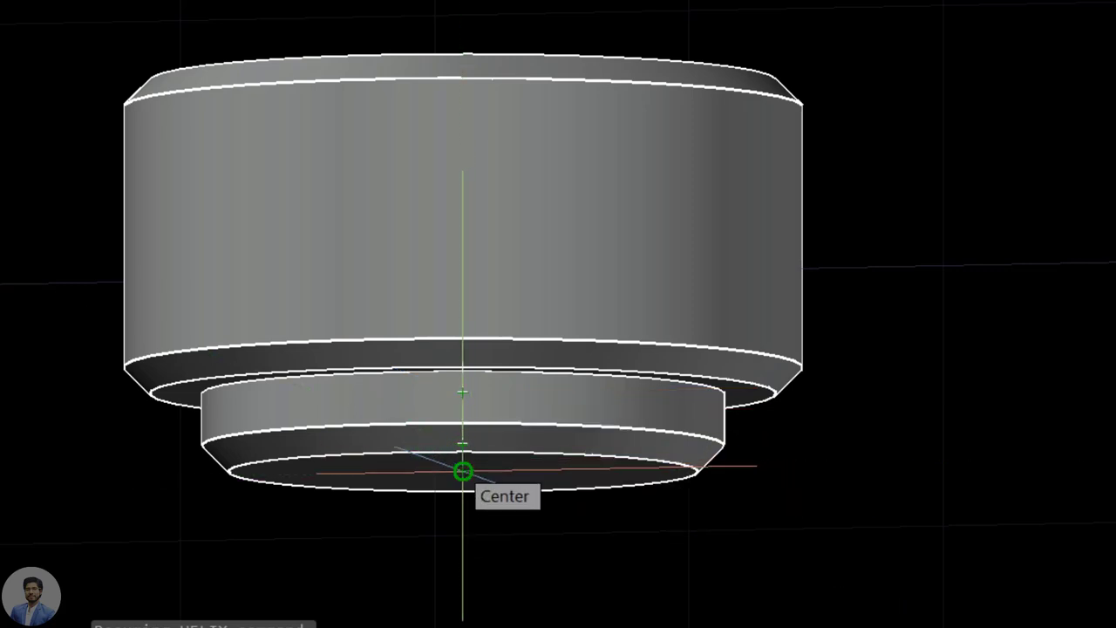
Step: Place the helix base at the solid's bottom centre, then cancel the helix and enter US
left_click(462, 471)
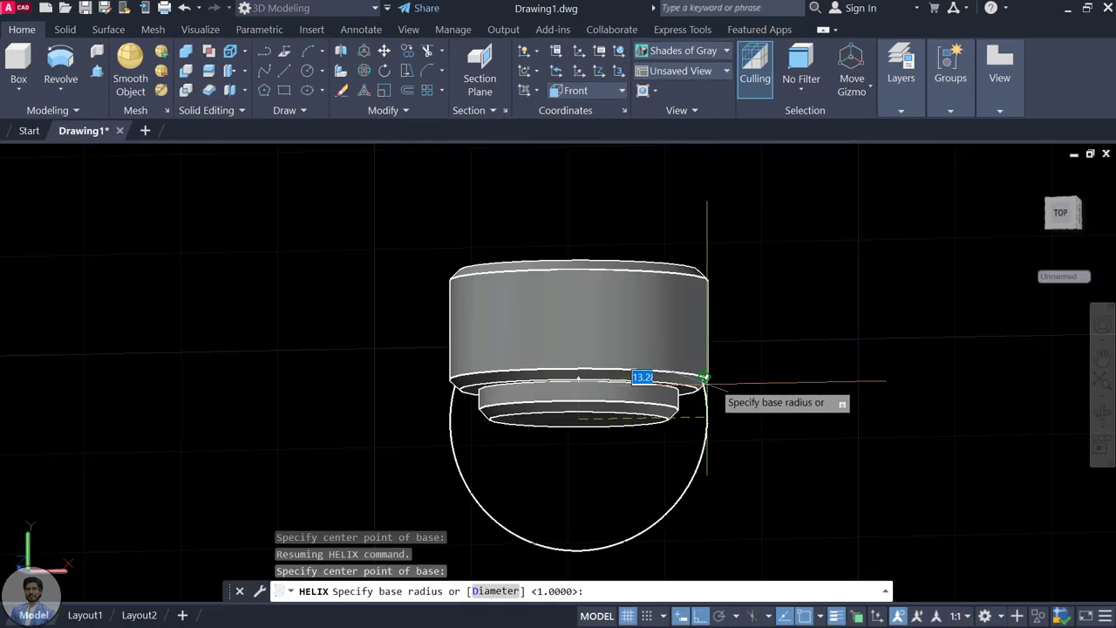
scroll(824, 359, "down", 2)
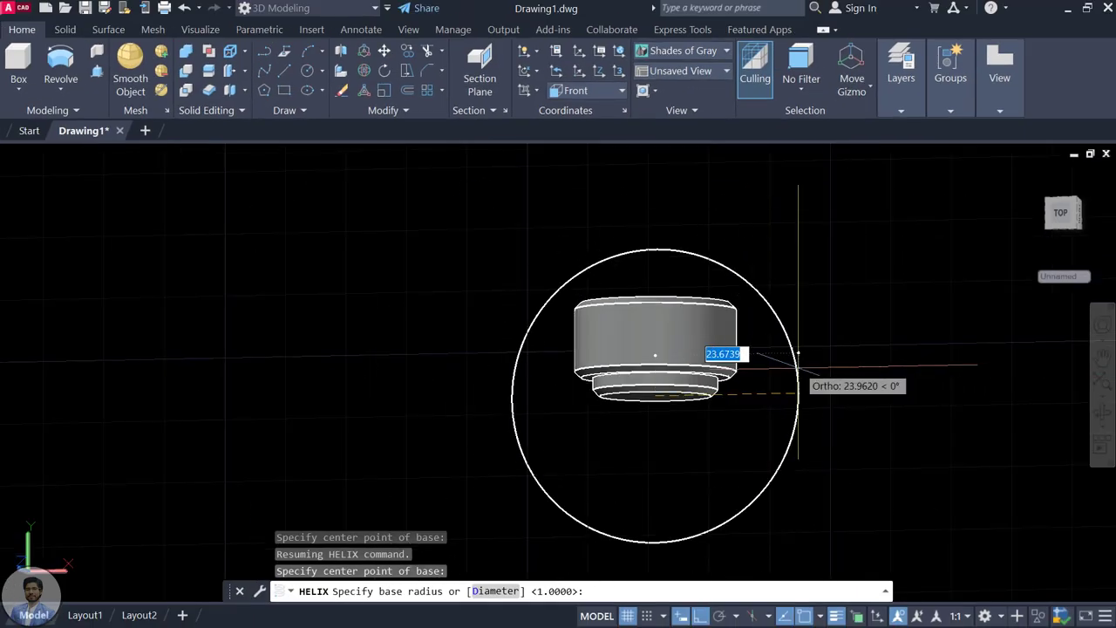
scroll(815, 375, "down", 3)
mouse_move(812, 406)
middle_mouse_down("shift")
mouse_move(819, 415)
mouse_move(789, 354)
middle_mouse_up("shift")
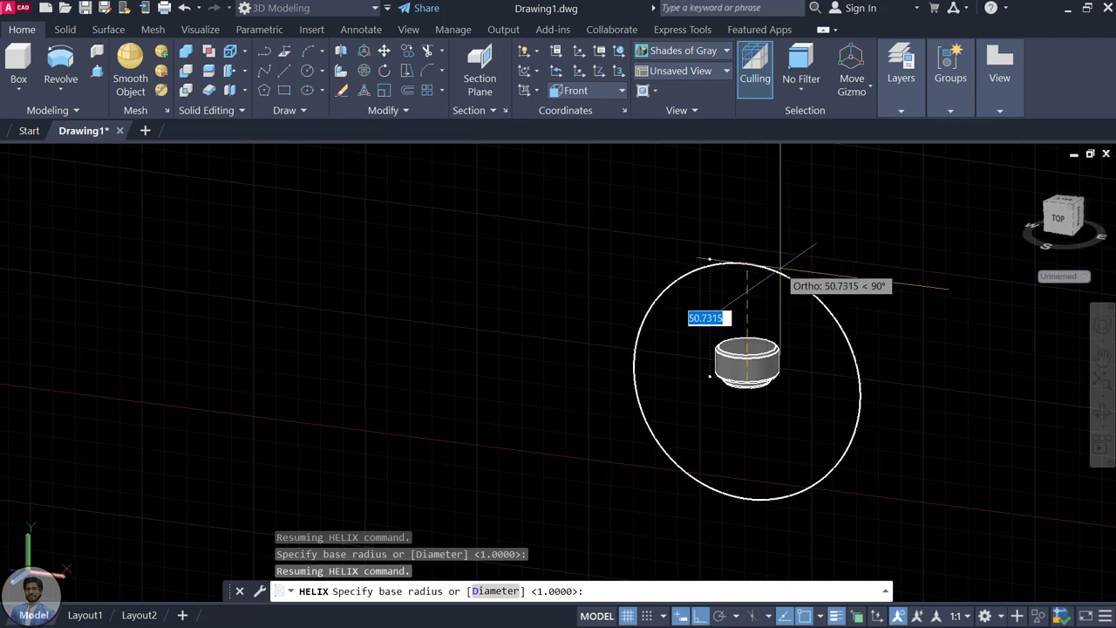
key("Escape")
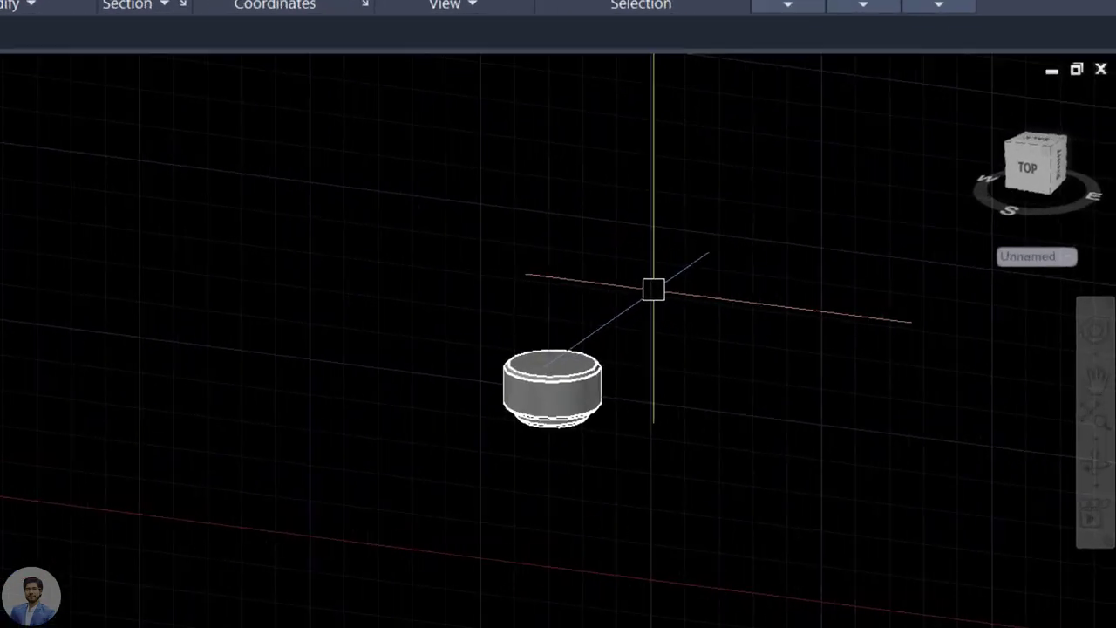
type("us")
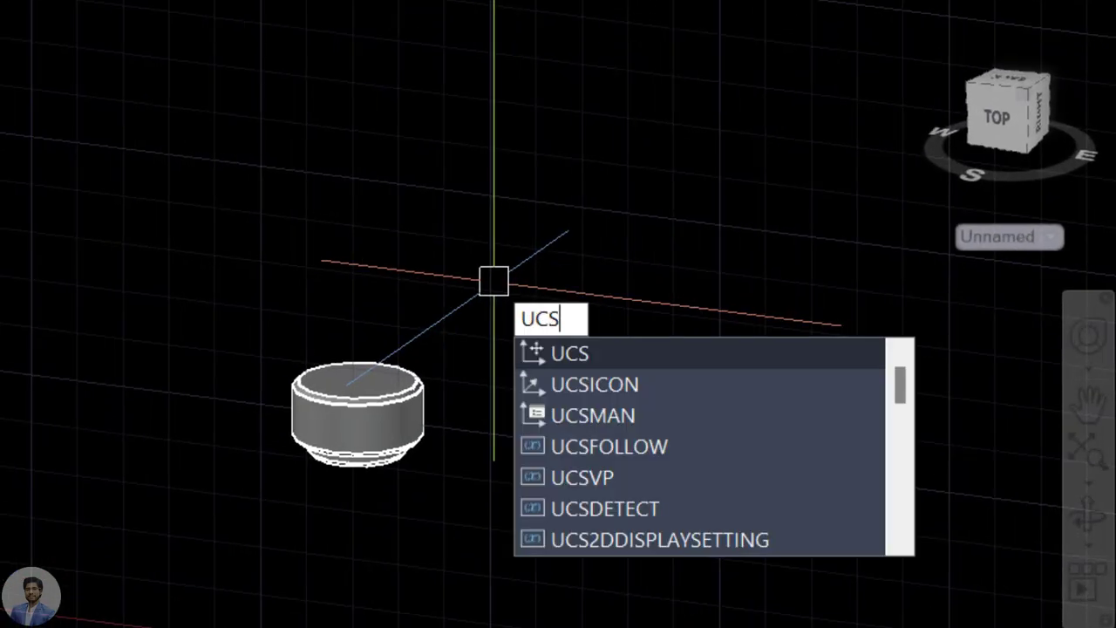
Step: Reset the UCS to World and zoom in on the solid
key("Return")
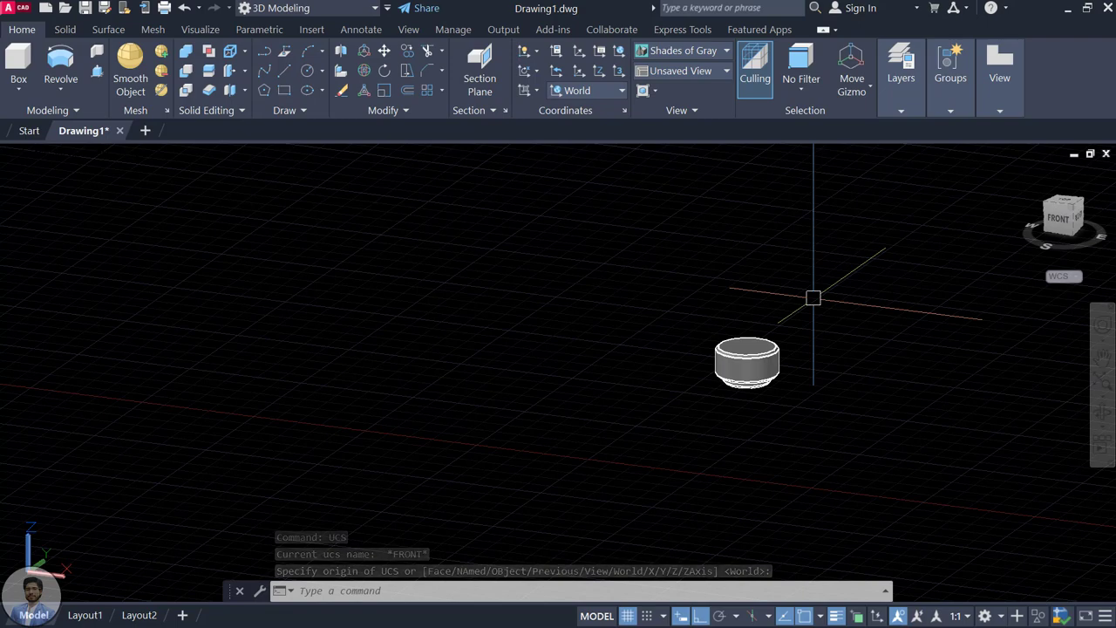
scroll(798, 340, "up", 5)
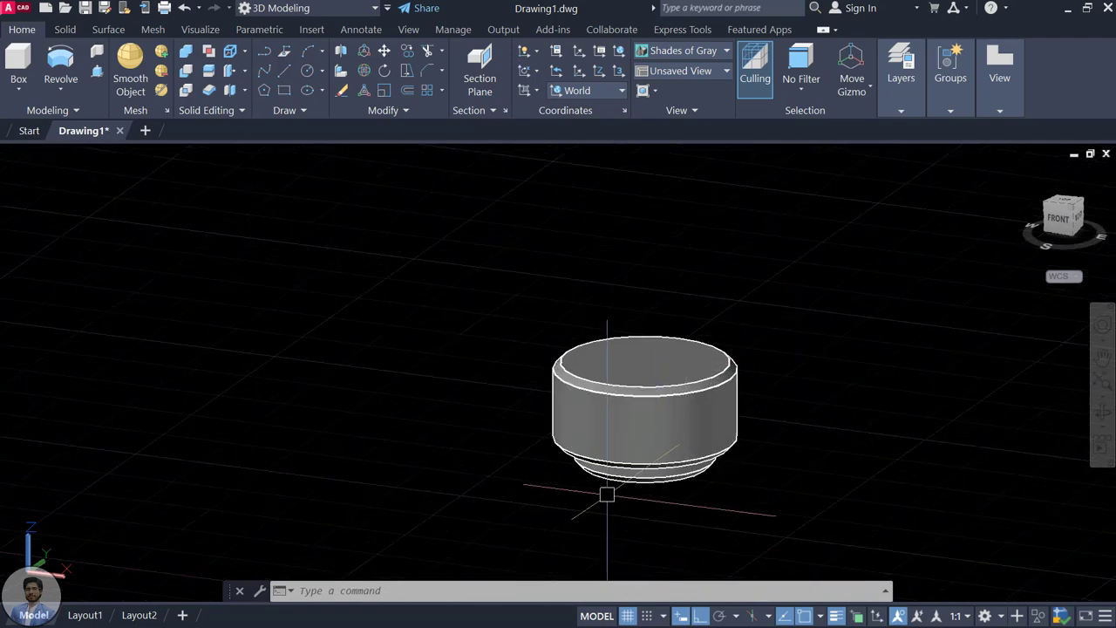
scroll(641, 480, "up", 2)
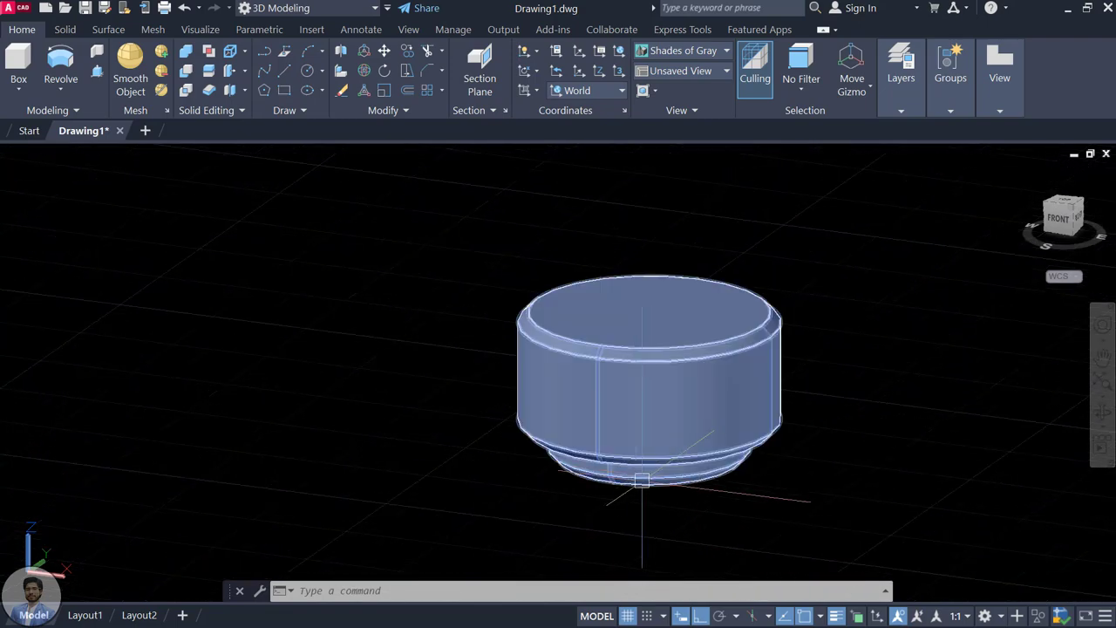
Step: Start a helix at the solid's bottom centre with base radius 13 and top radius 13
left_click(297, 111)
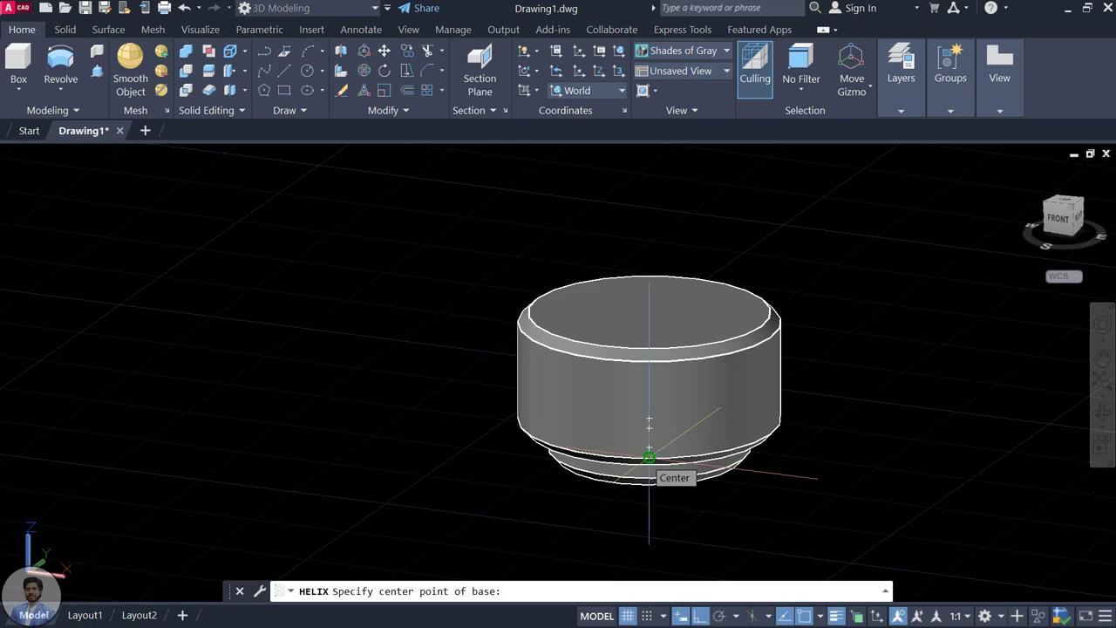
left_click(649, 457)
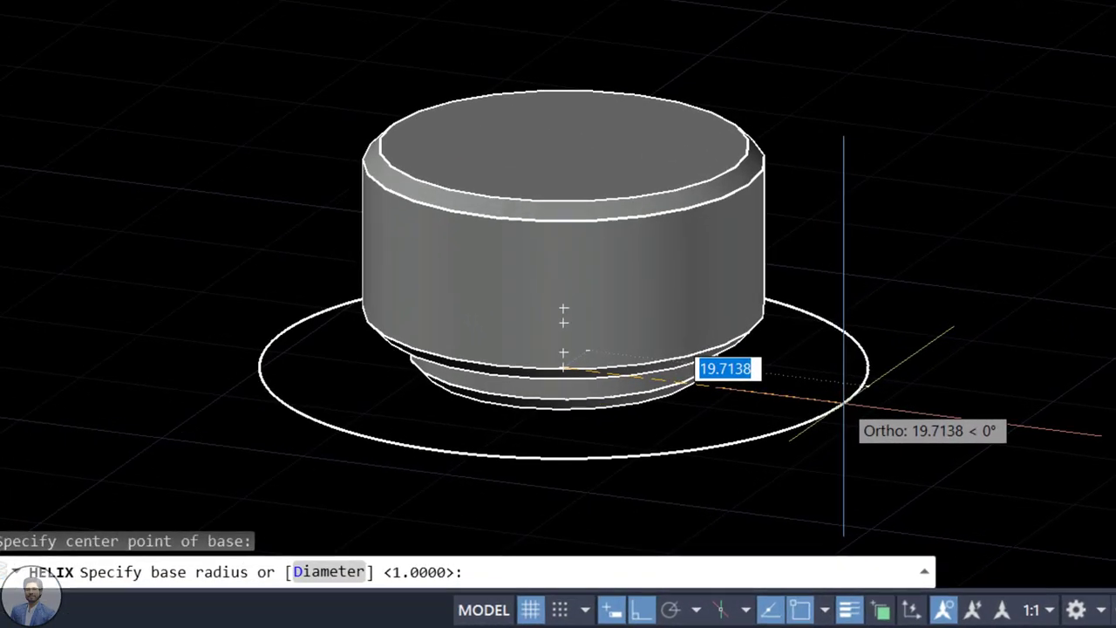
type("13")
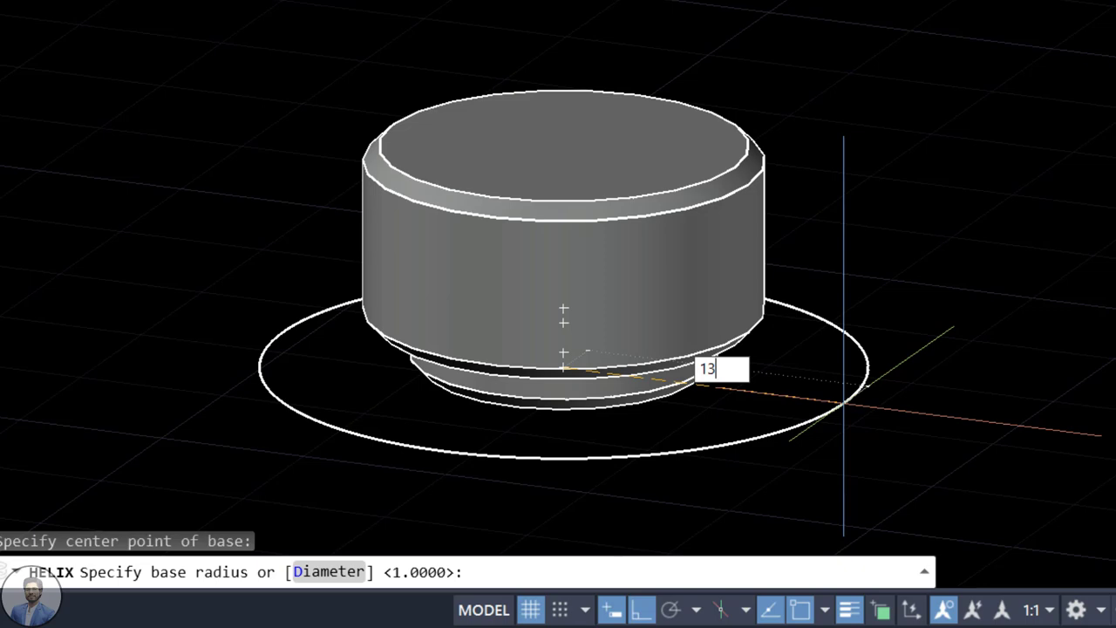
key("Return")
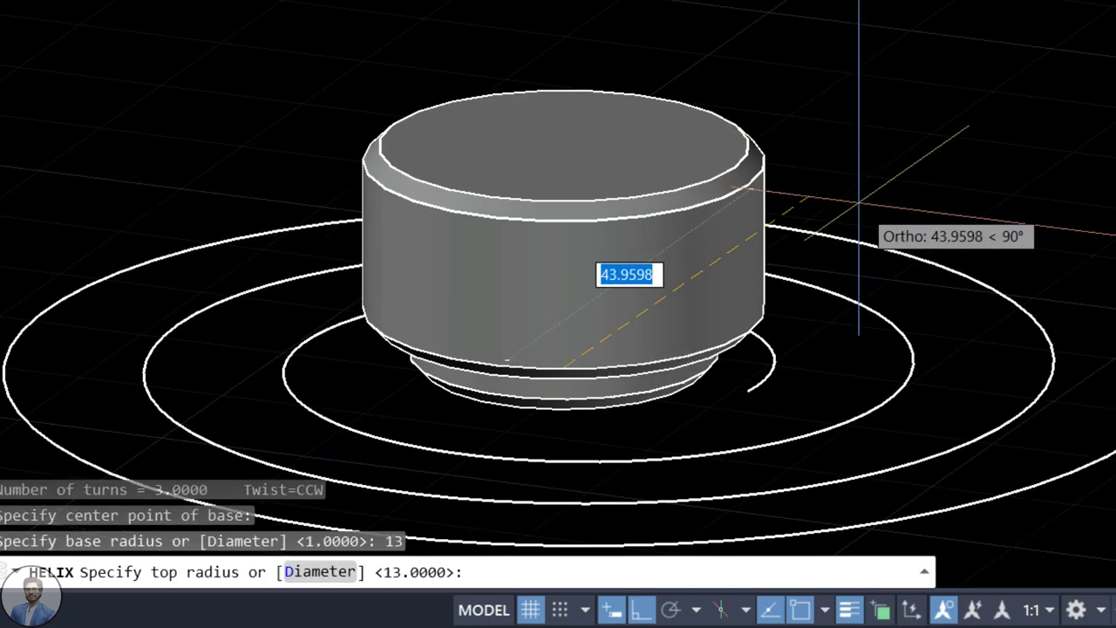
type("13")
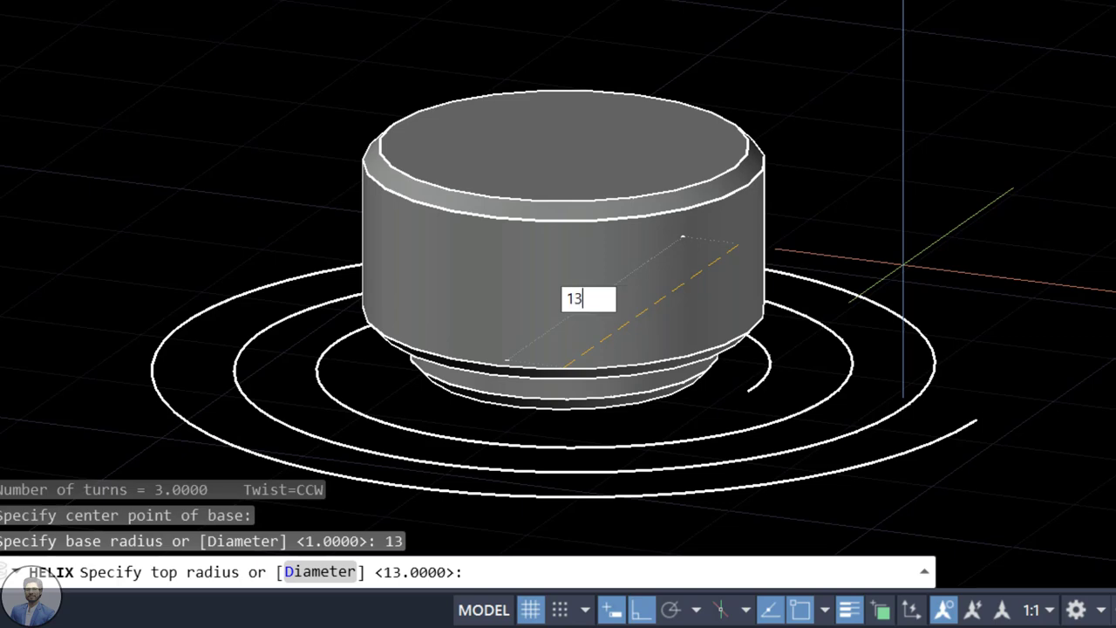
key("Return")
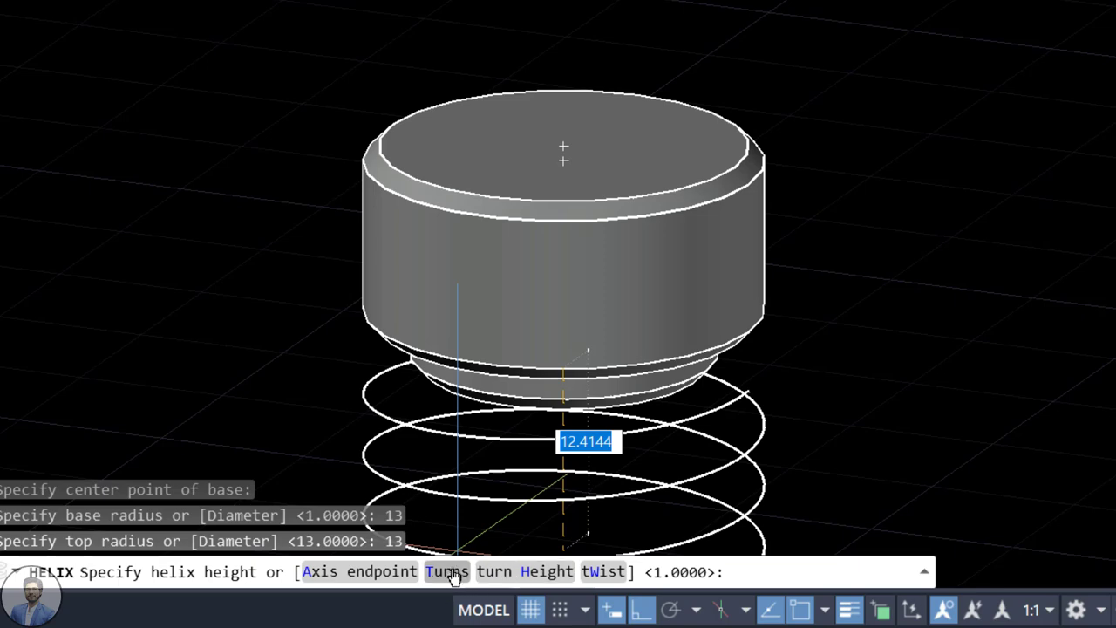
Step: Give the radius-13 helix 0.13 turns and snap its height to the head's top centre
left_click(448, 572)
type("0.13")
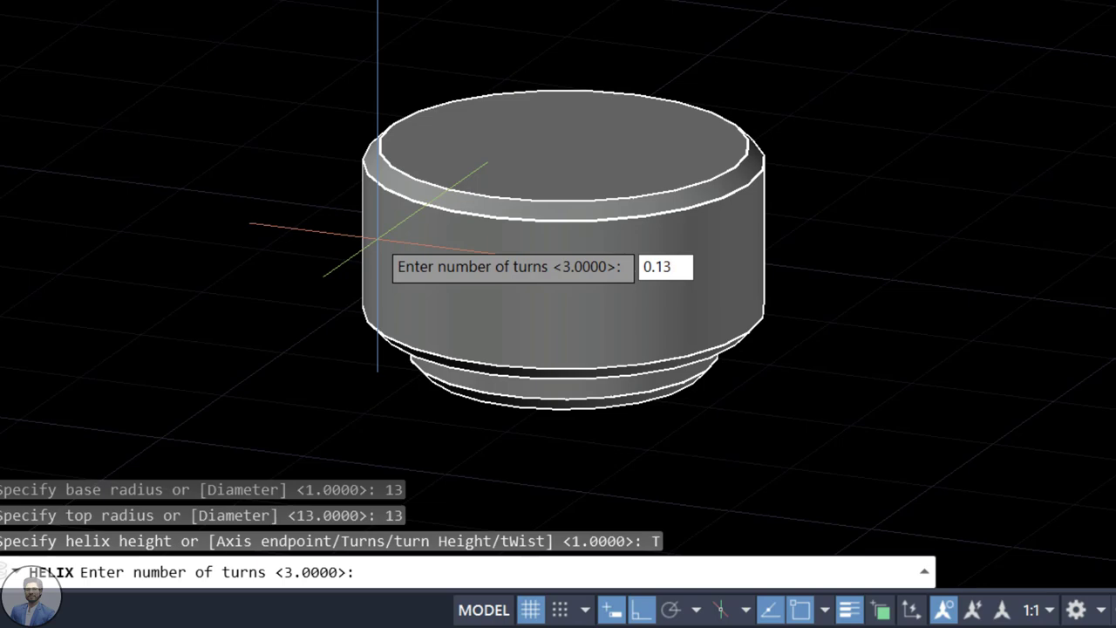
key("Return")
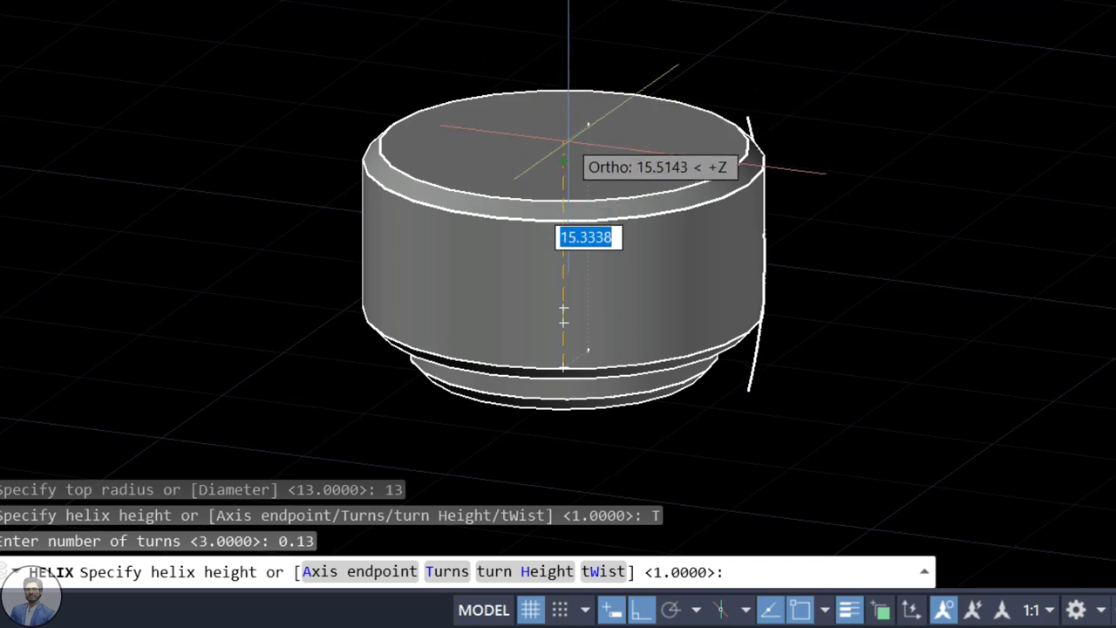
left_click(564, 160)
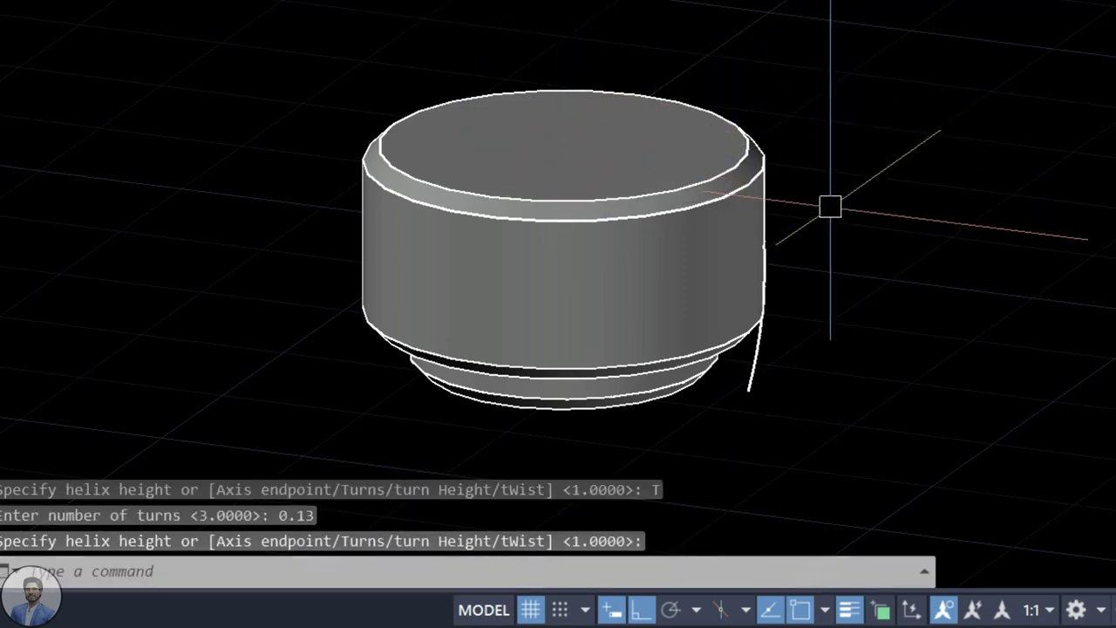
middle_click_drag(829, 204, 657, 217, "shift")
scroll(690, 174, "up", 3)
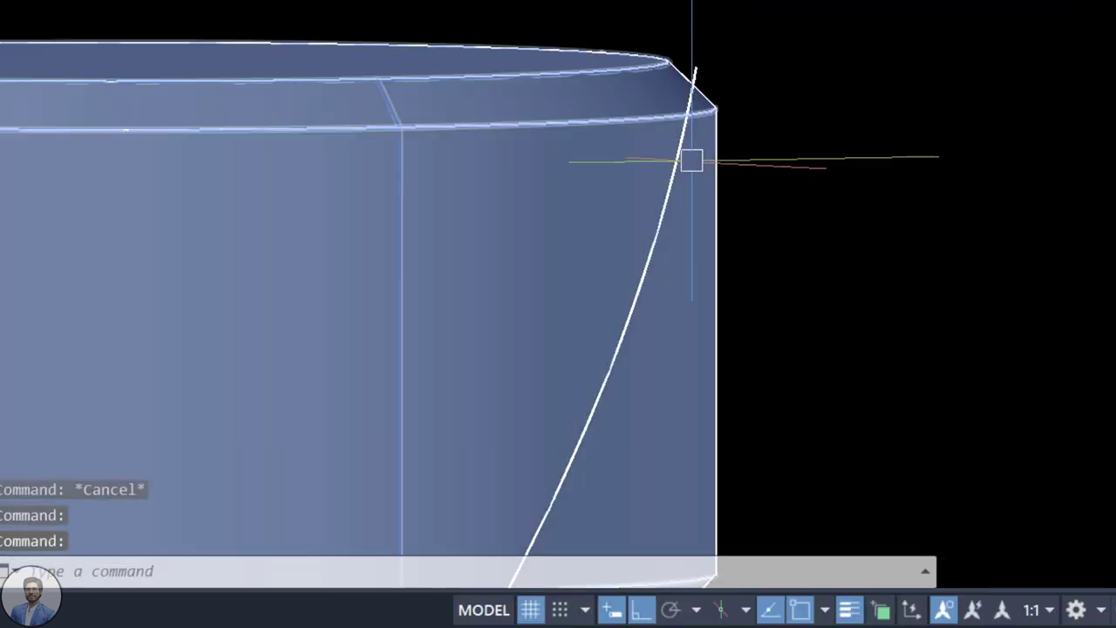
scroll(703, 79, "down", 3)
middle_click_drag(792, 152, 790, 104, "shift")
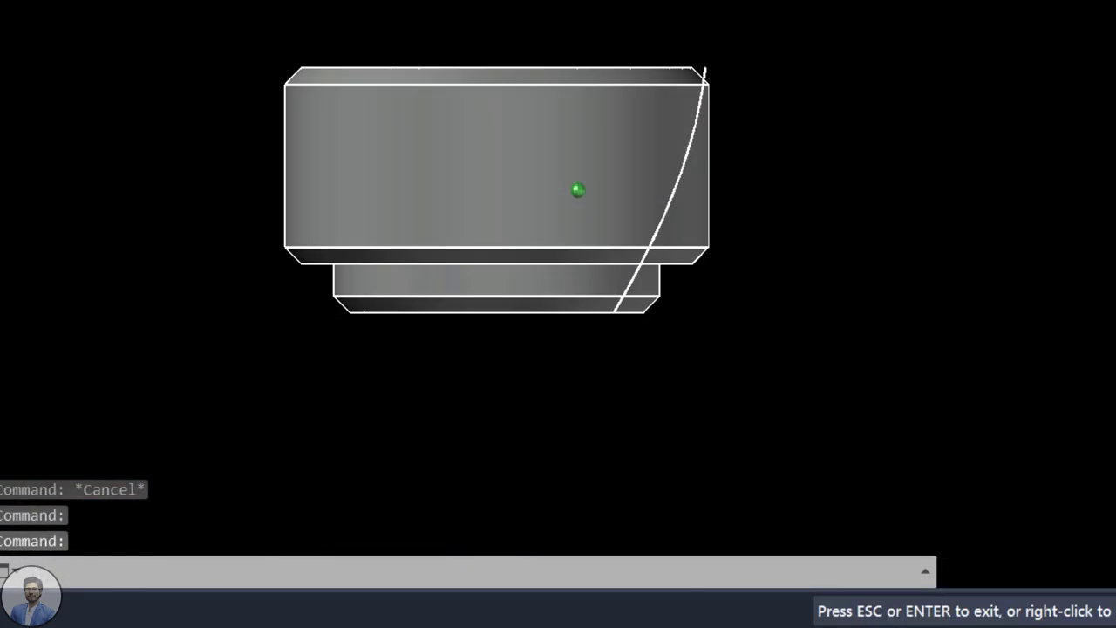
scroll(710, 75, "up", 5)
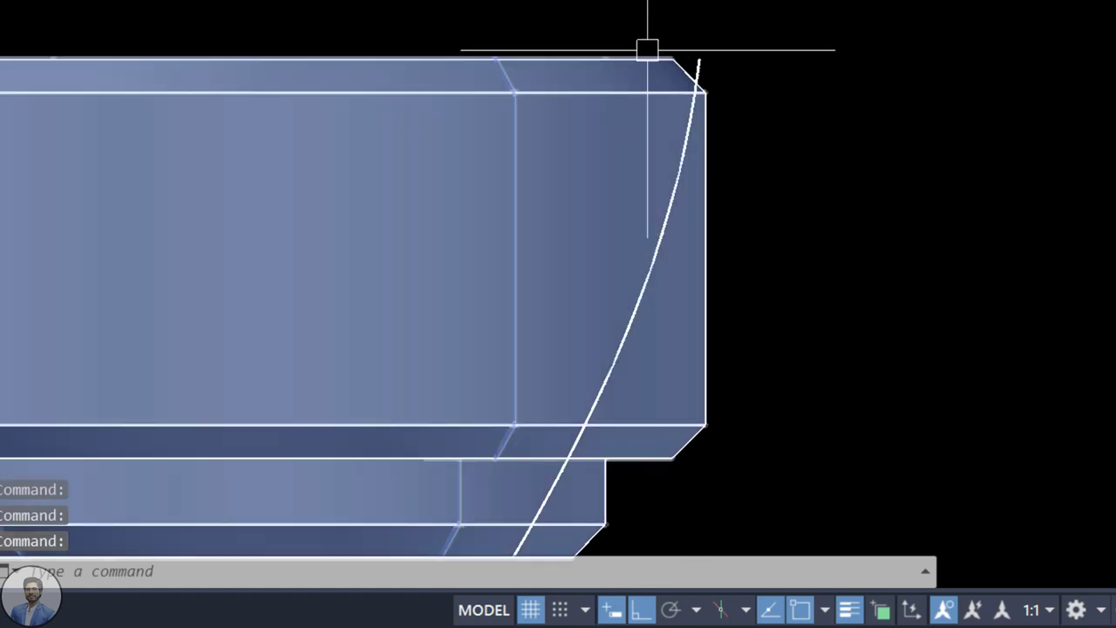
scroll(717, 45, "up", 5)
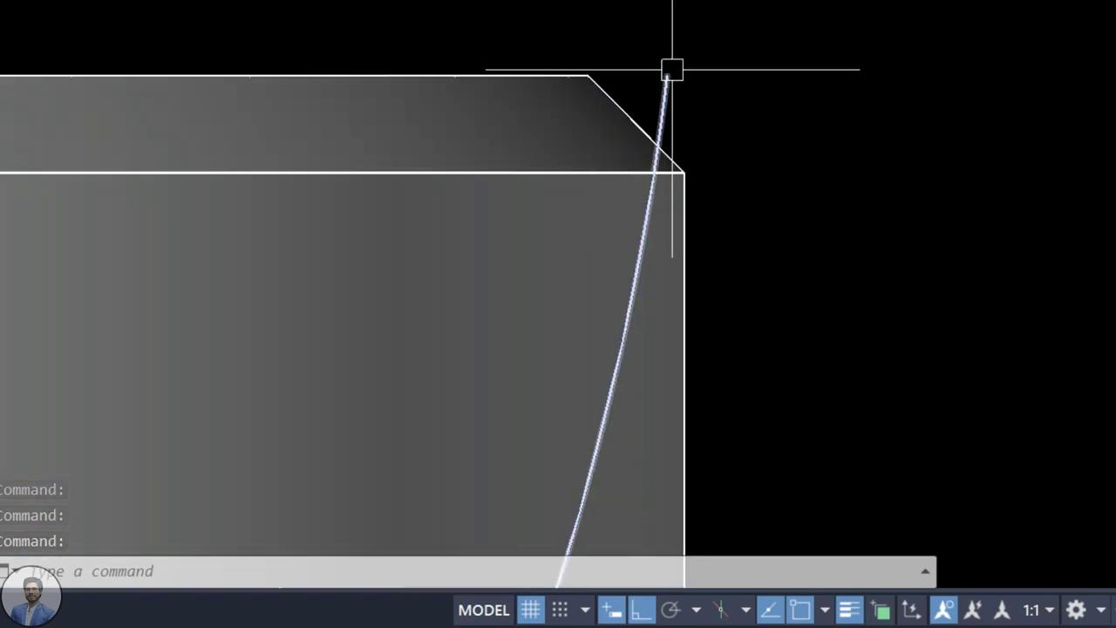
scroll(660, 56, "down", 3)
scroll(660, 56, "down", 3)
mouse_move(744, 114)
middle_mouse_down("shift")
mouse_move(828, 176)
mouse_move(748, 107)
mouse_move(649, 114)
middle_mouse_up("shift")
scroll(669, 54, "up", 3)
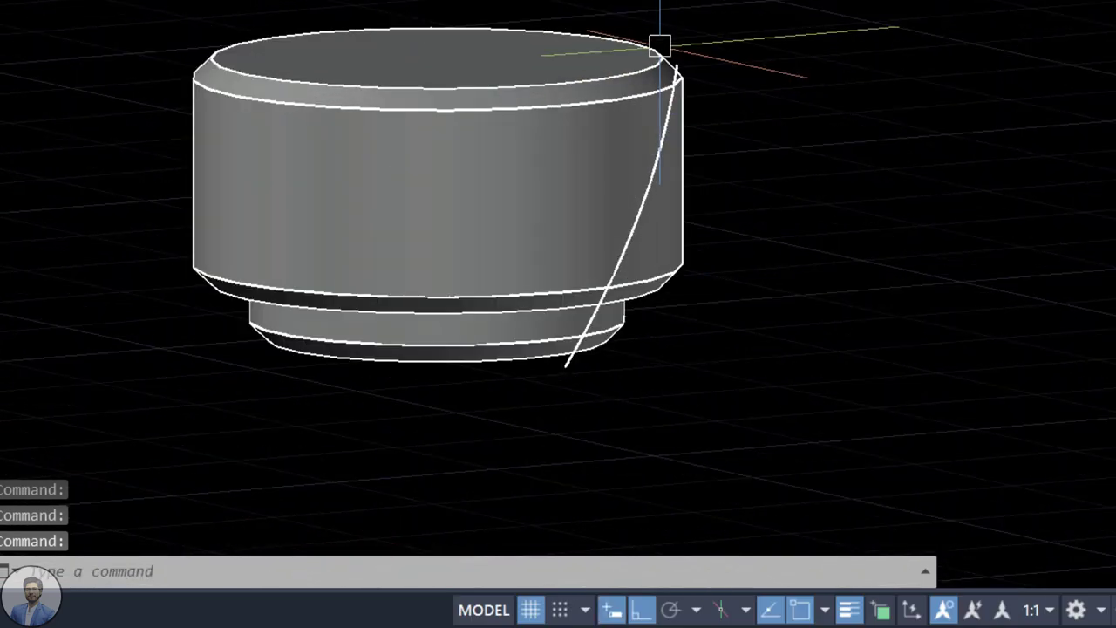
mouse_move(698, 67)
middle_mouse_down("shift")
mouse_move(787, 154)
mouse_move(735, 219)
mouse_move(702, 322)
mouse_move(745, 323)
mouse_move(582, 344)
middle_mouse_up("shift")
scroll(770, 316, "down", 2)
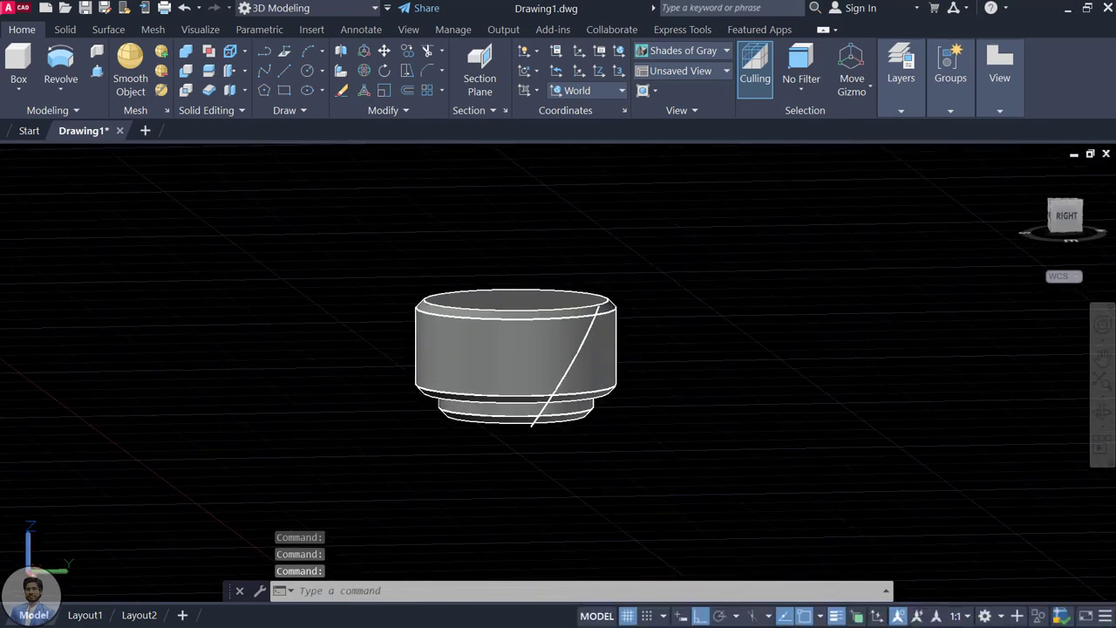
scroll(742, 339, "down", 2)
middle_click_drag(742, 339, 553, 341)
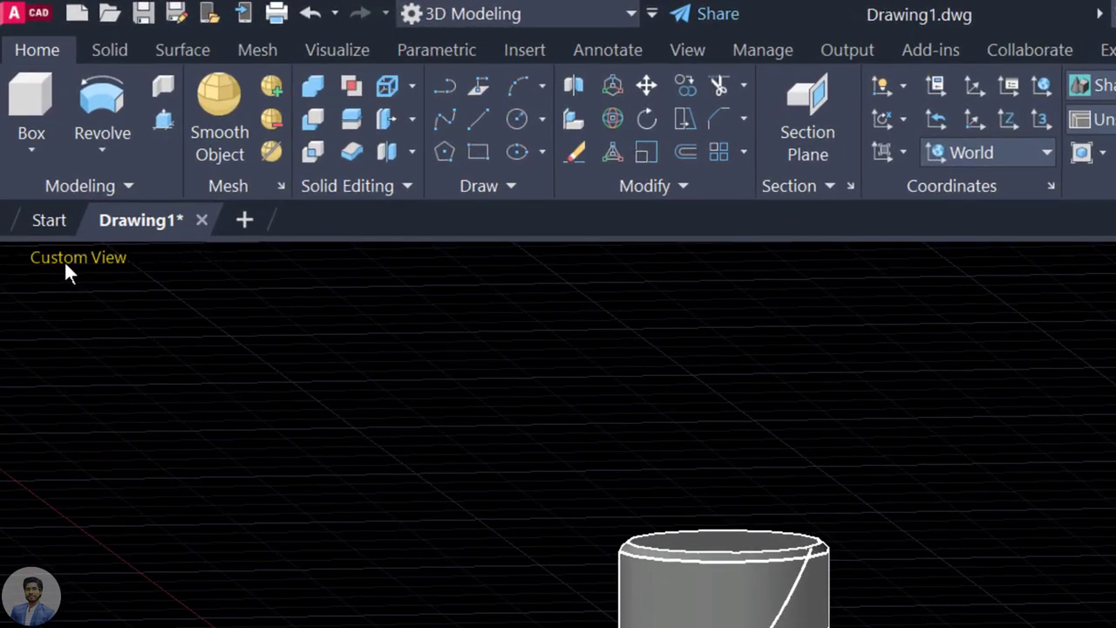
Step: Switch the viewport to the Top view and pan the drawing origin into view
left_click(65, 266)
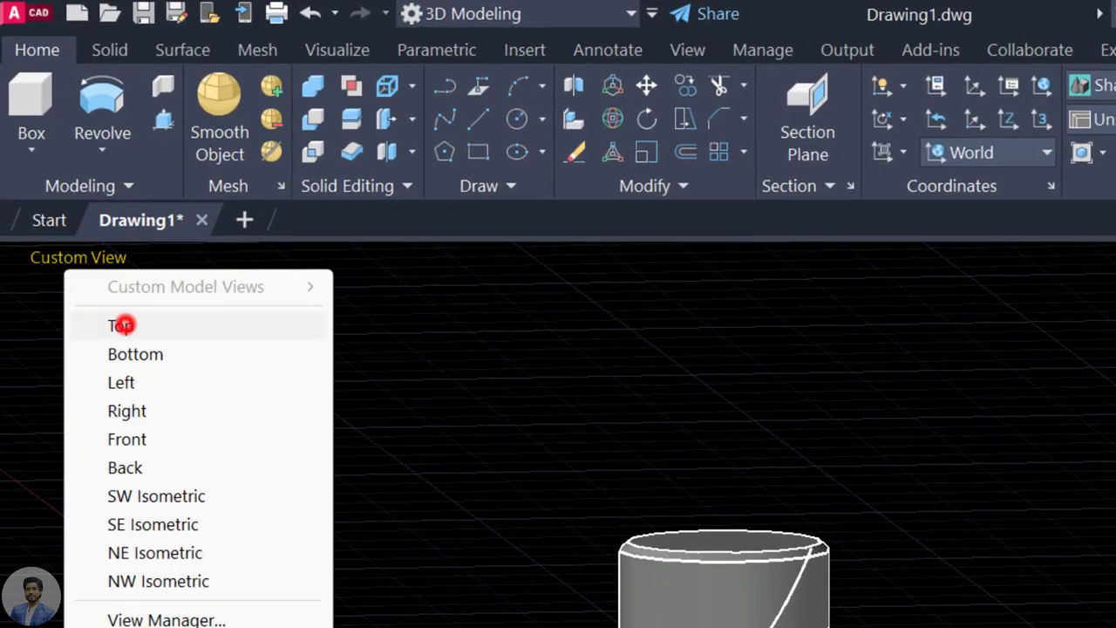
left_click(121, 325)
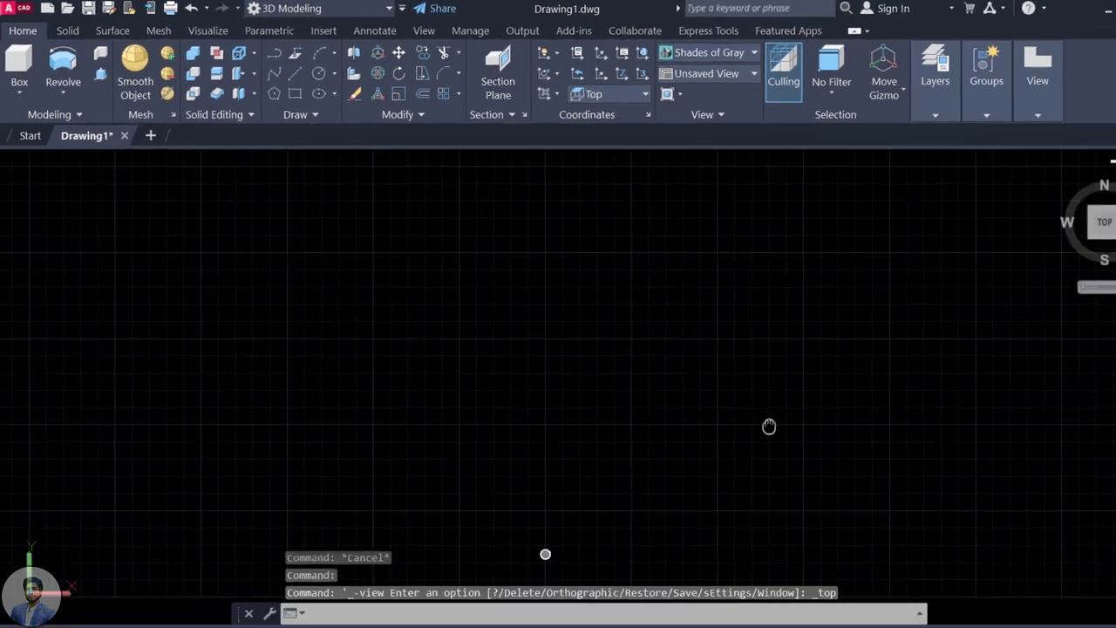
middle_click_drag(769, 427, 718, 306)
middle_click_drag(668, 364, 627, 385)
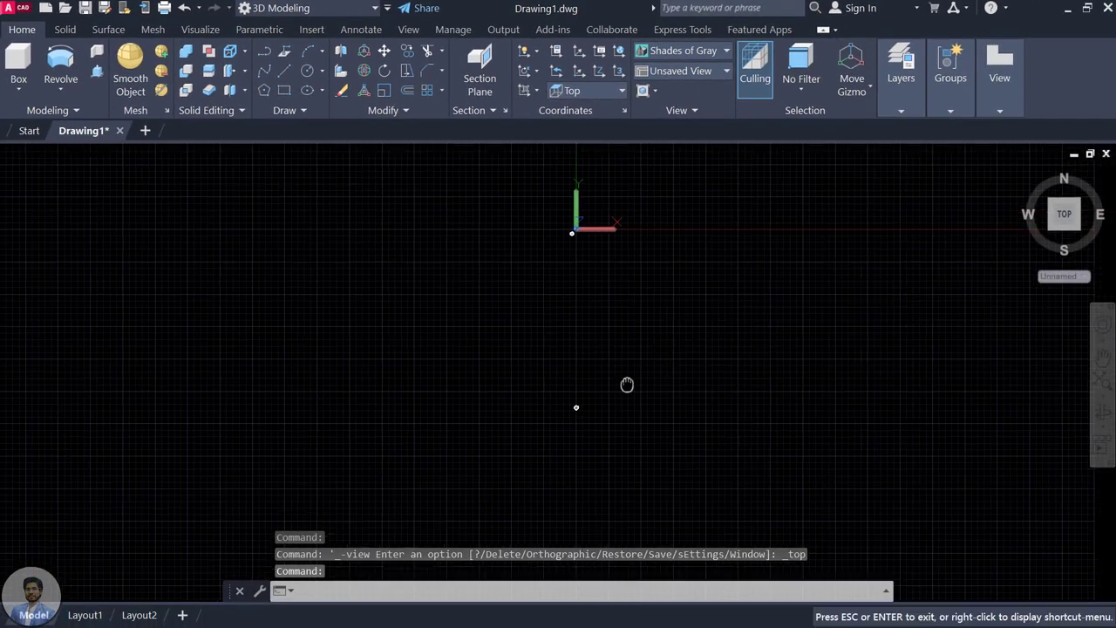
key("Escape")
Step: Move the stepped head and its helix together onto the drawing origin
left_click(588, 391)
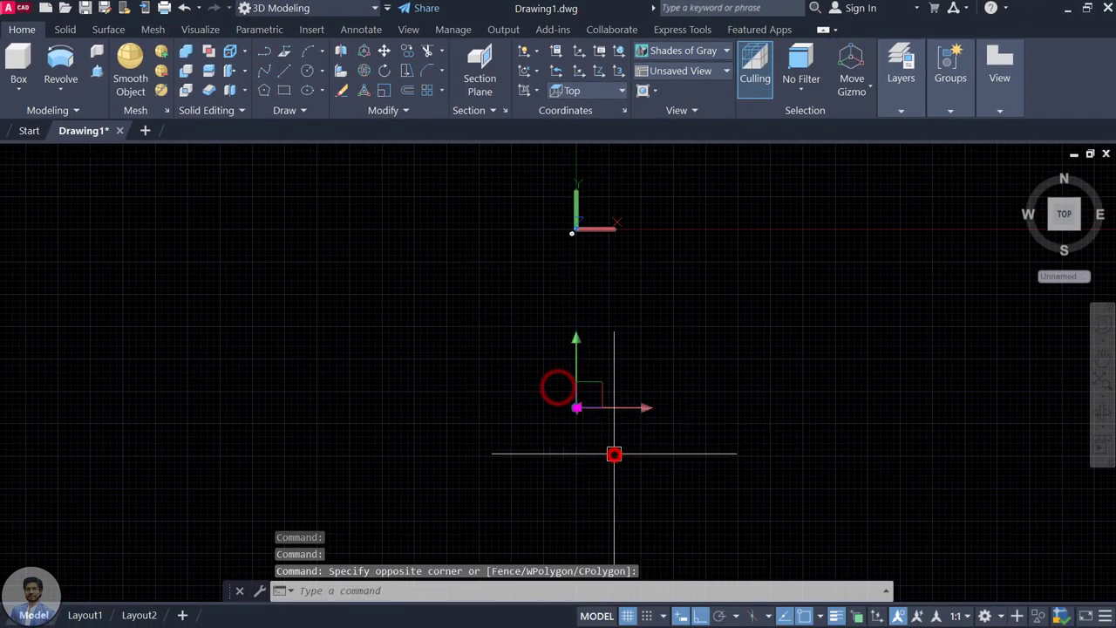
type("M")
key("Return")
left_click(608, 433)
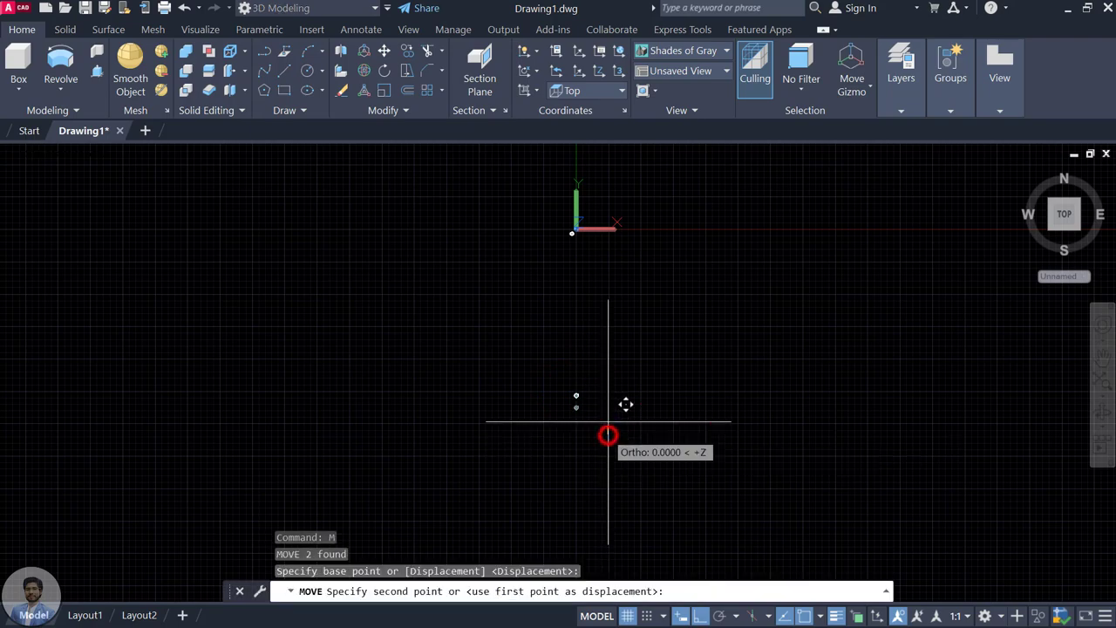
left_click(602, 270)
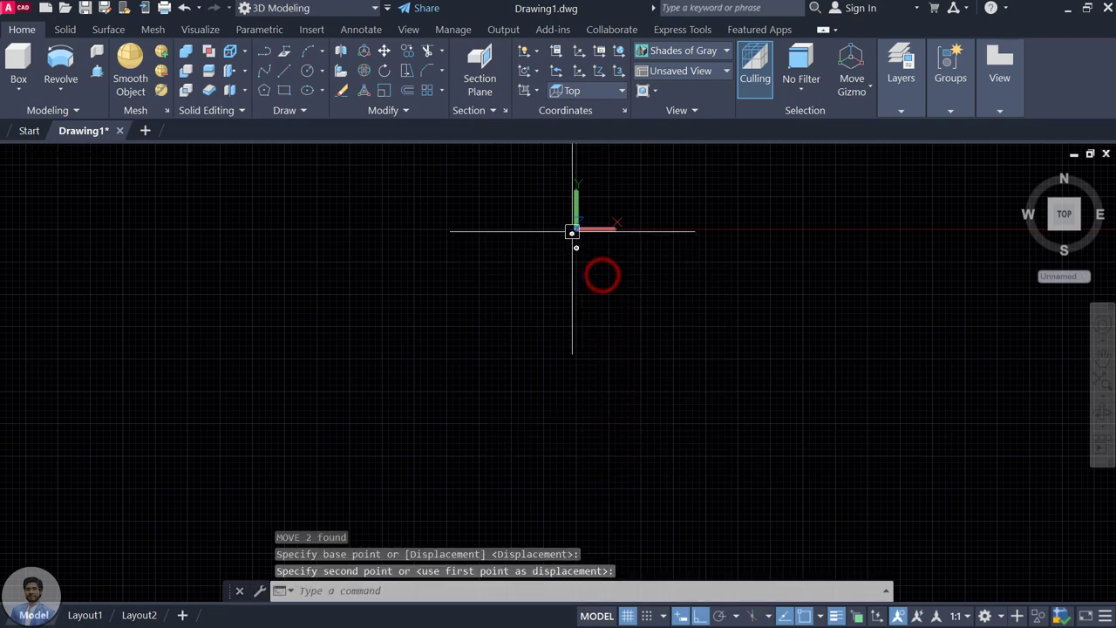
middle_click_drag(573, 234, 563, 280, "shift")
scroll(565, 229, "up", 3)
scroll(565, 228, "up", 2)
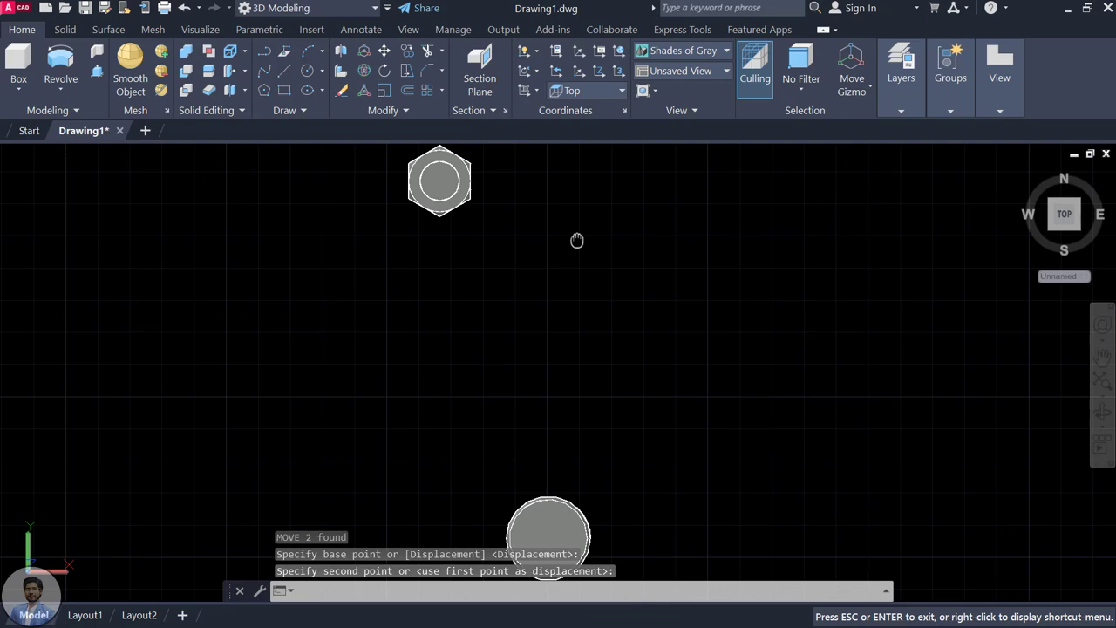
scroll(580, 231, "down", 1)
scroll(593, 426, "up", 3)
scroll(593, 426, "up", 3)
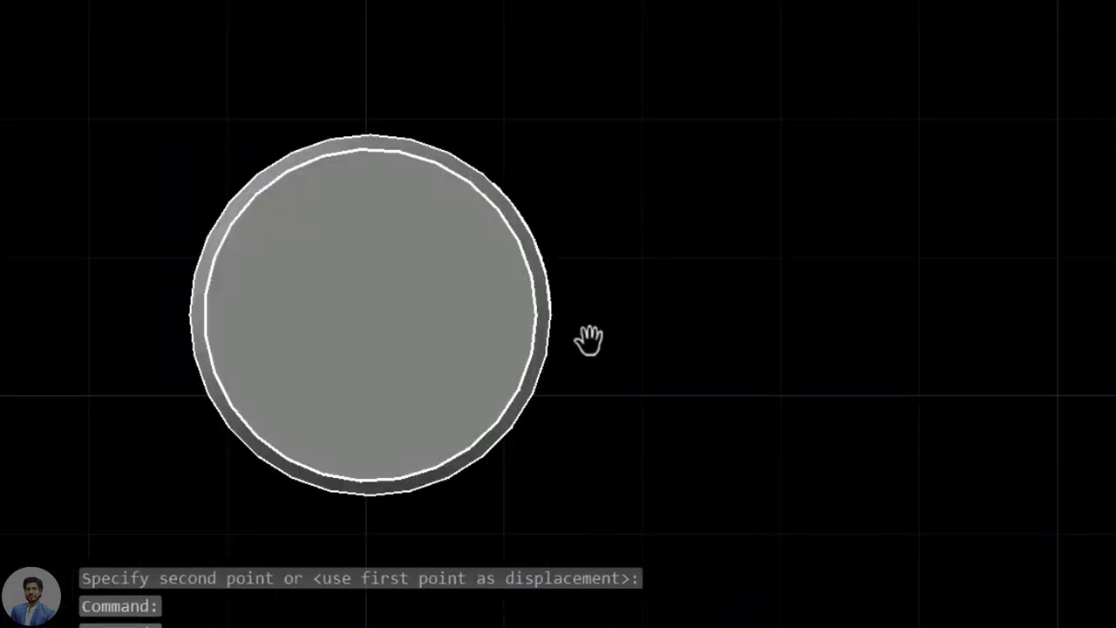
Step: Draw a 1 × 1 rectangle to the left of the stepped head
type("r")
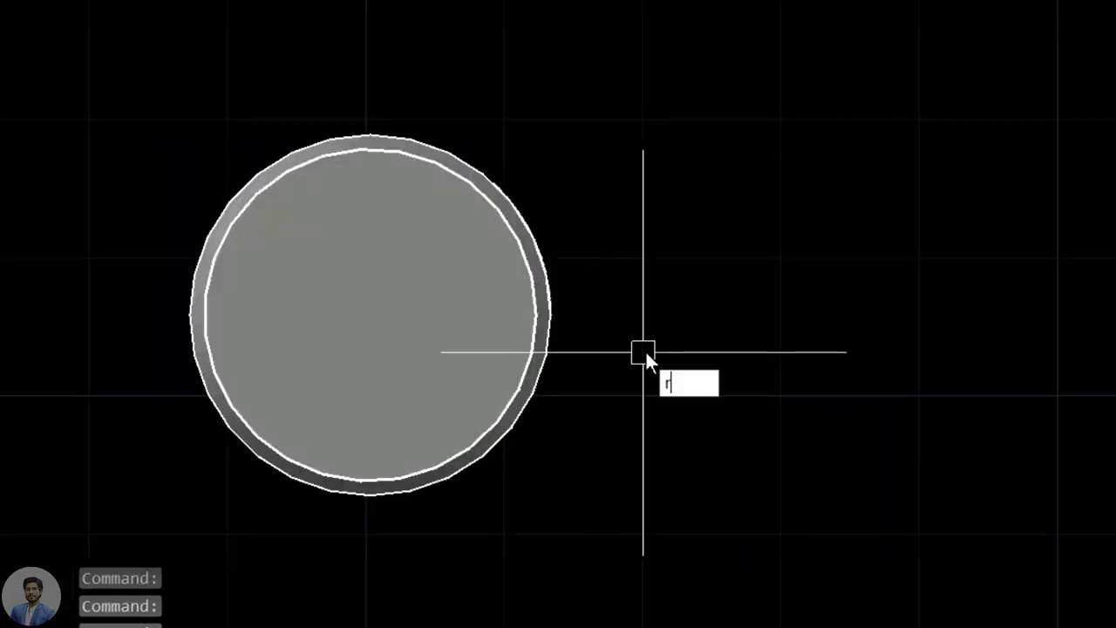
type("e")
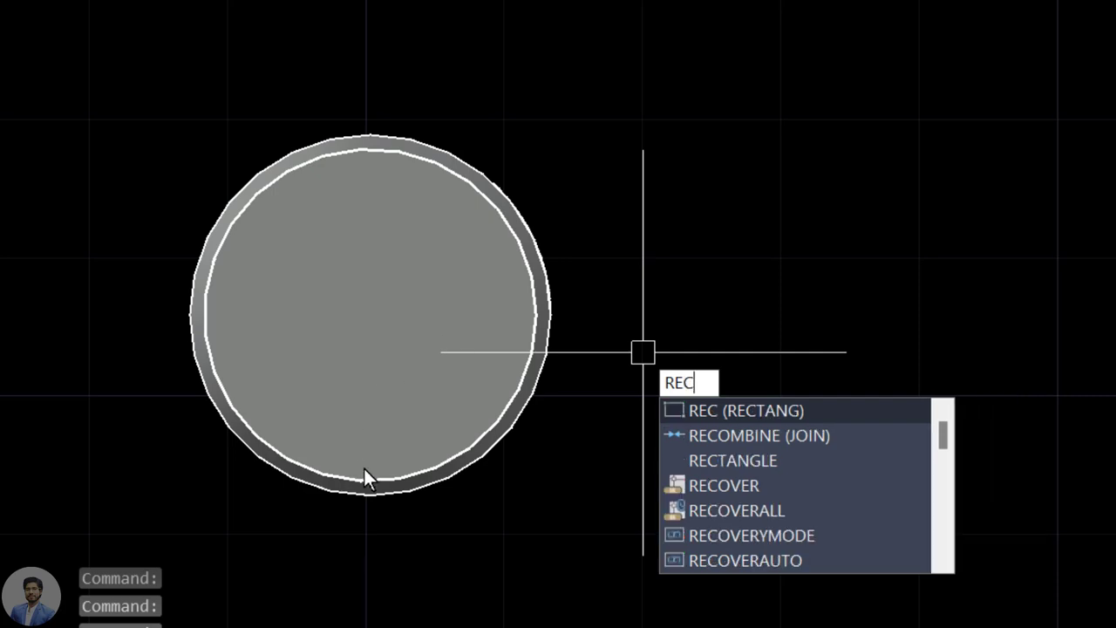
key("Return")
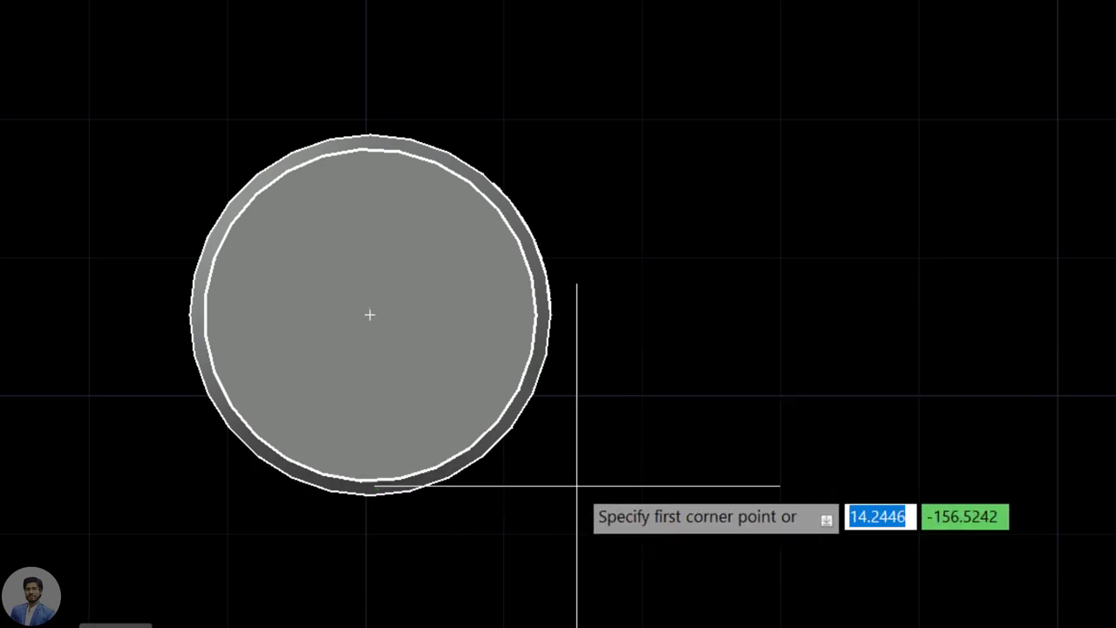
middle_click_drag(603, 420, 904, 368)
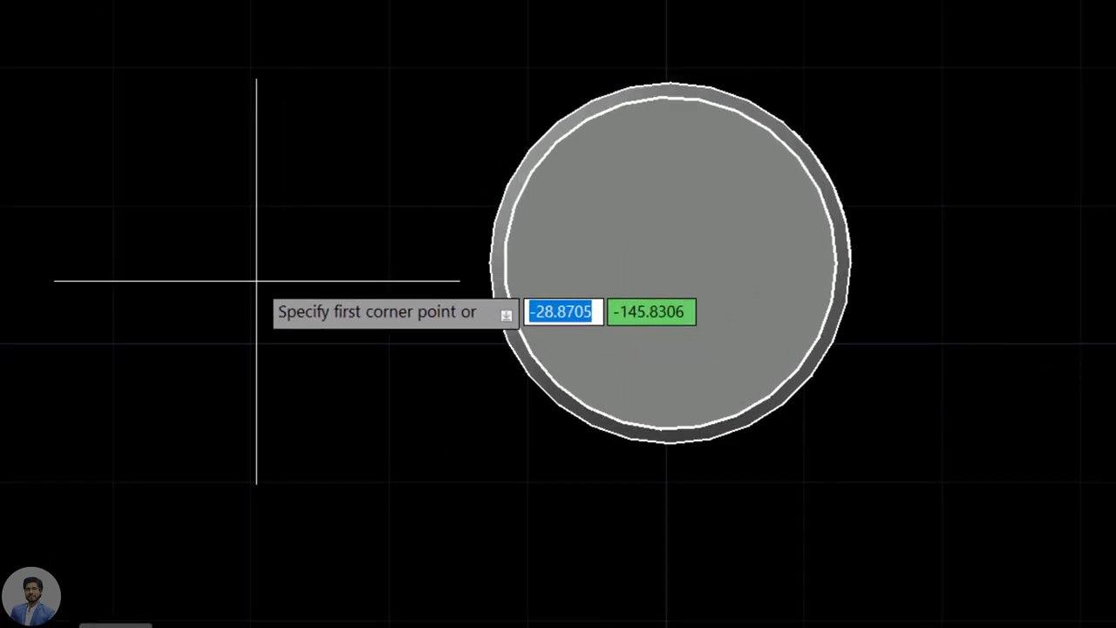
left_click(230, 273)
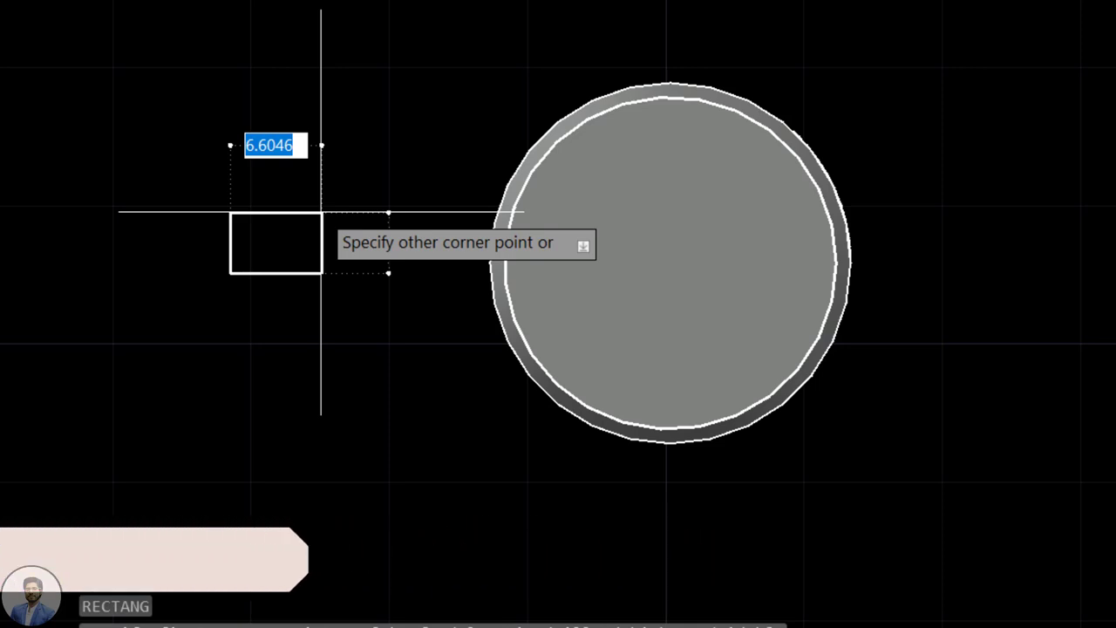
type("1")
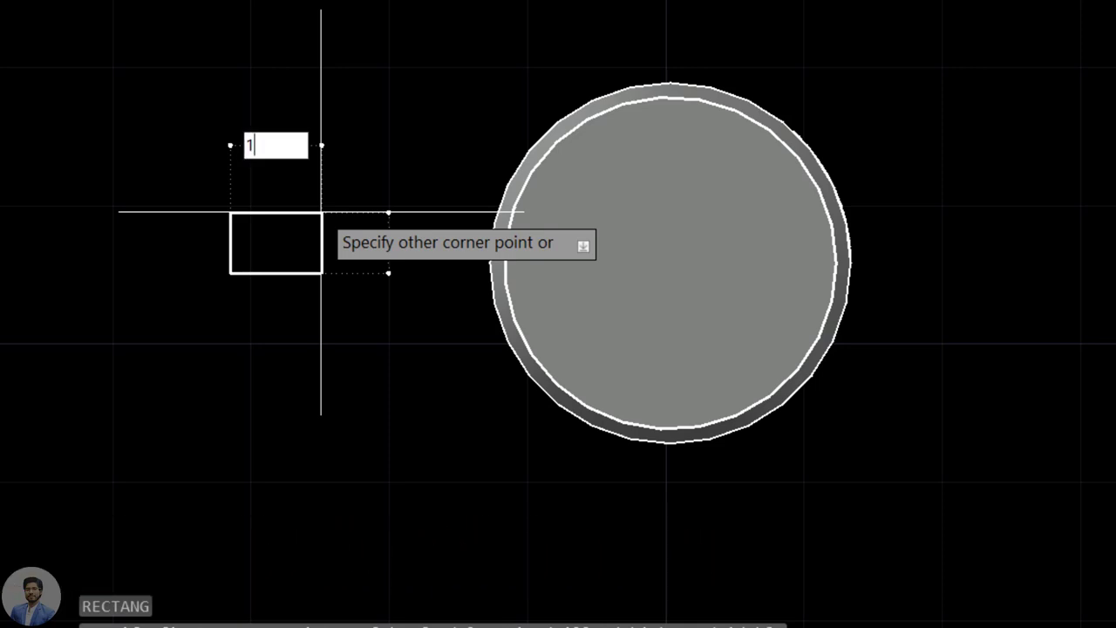
key("Tab")
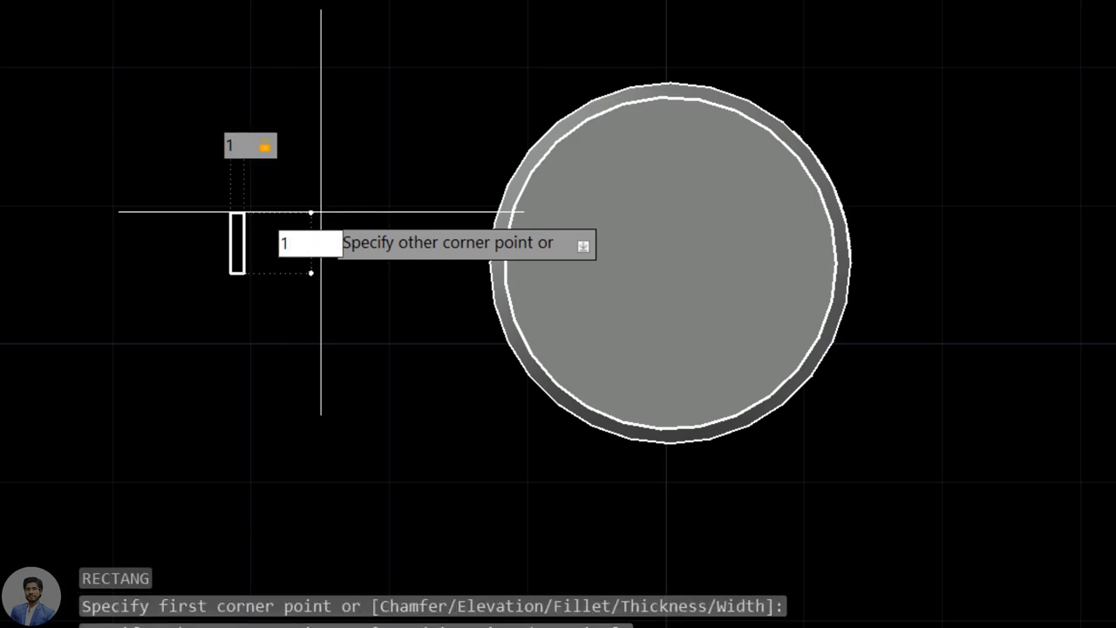
key("Return")
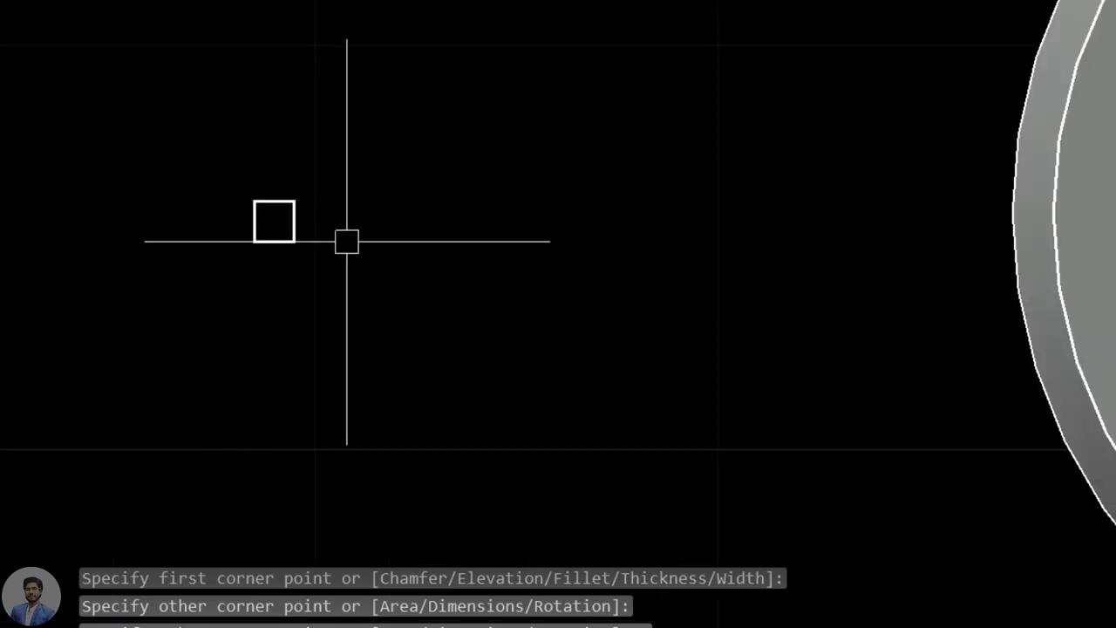
Step: Start moving the small square from its centre, with Ortho turned off
scroll(331, 247, "down", 3)
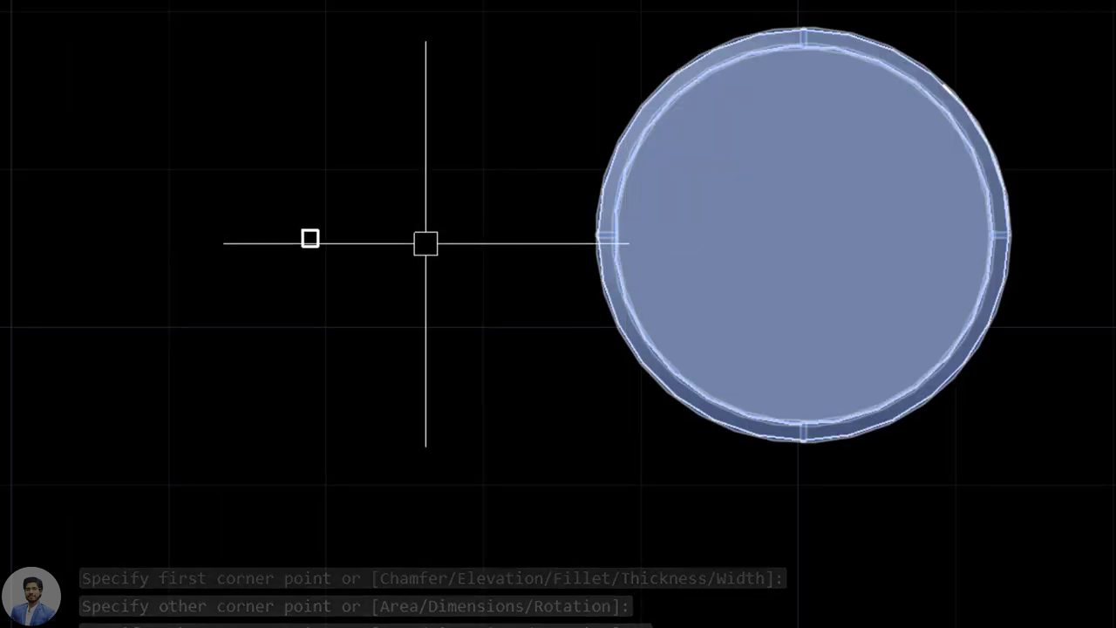
scroll(368, 253, "up", 2)
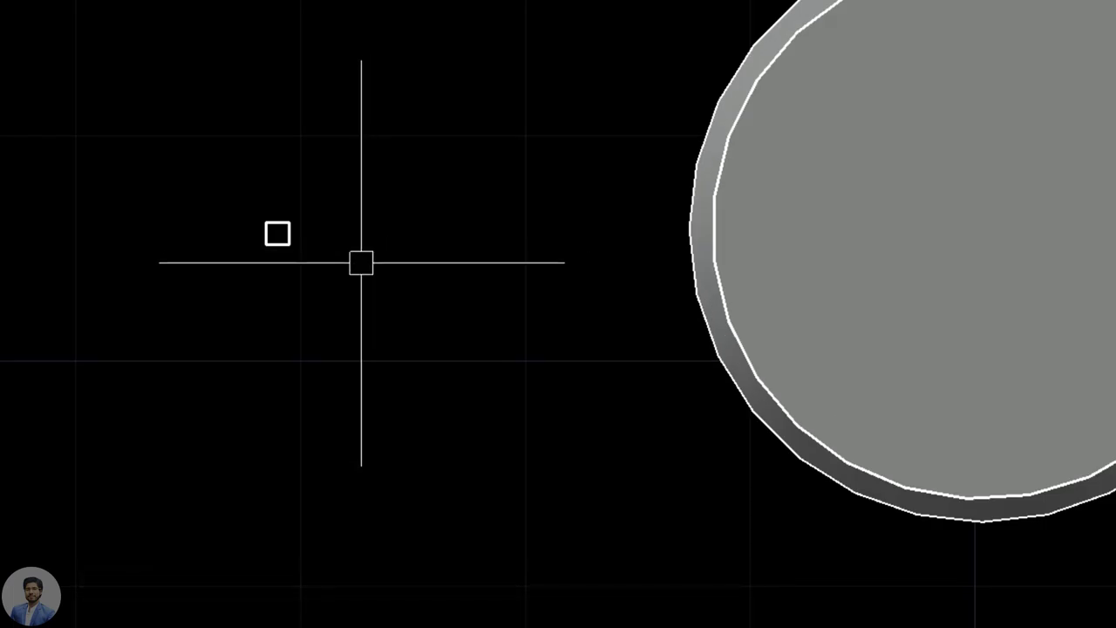
scroll(363, 263, "down", 2)
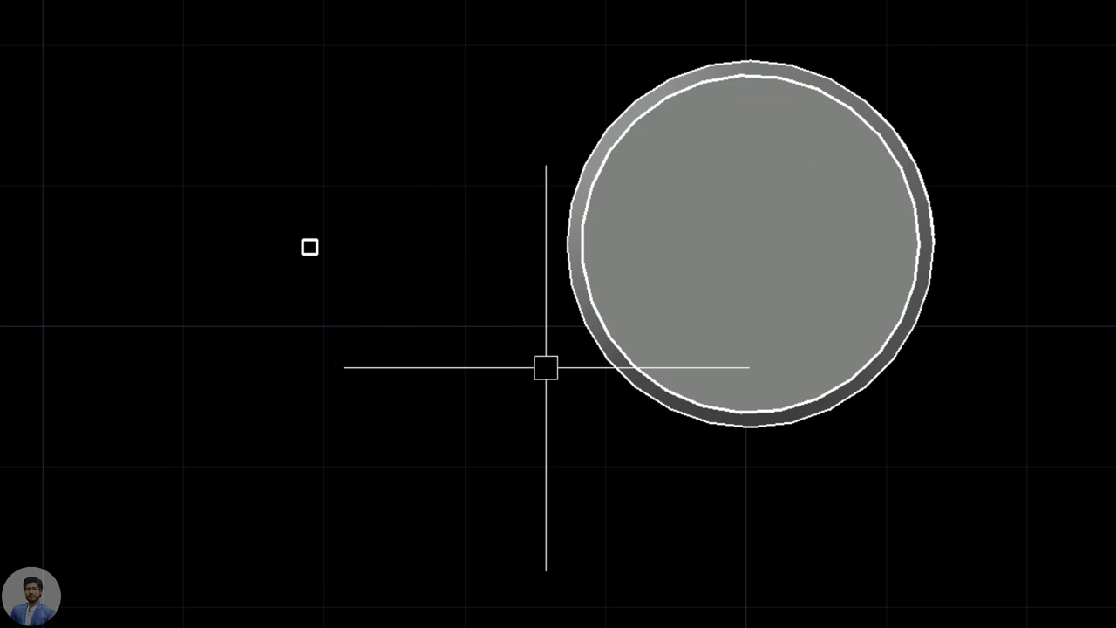
left_click(310, 248)
scroll(239, 182, "up", 3)
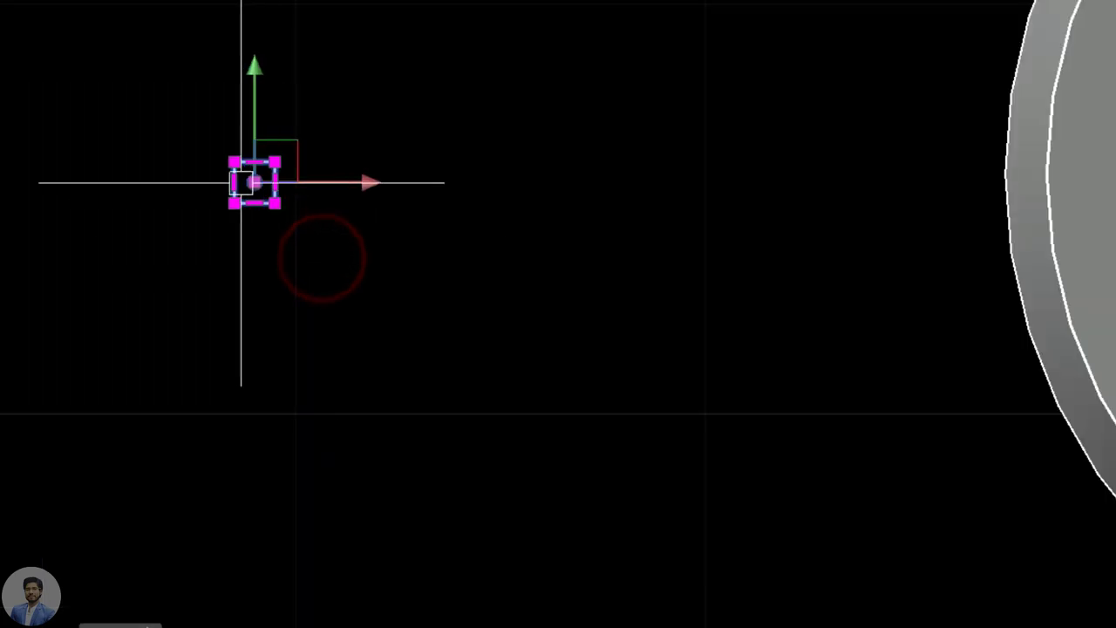
scroll(140, 187, "up", 2)
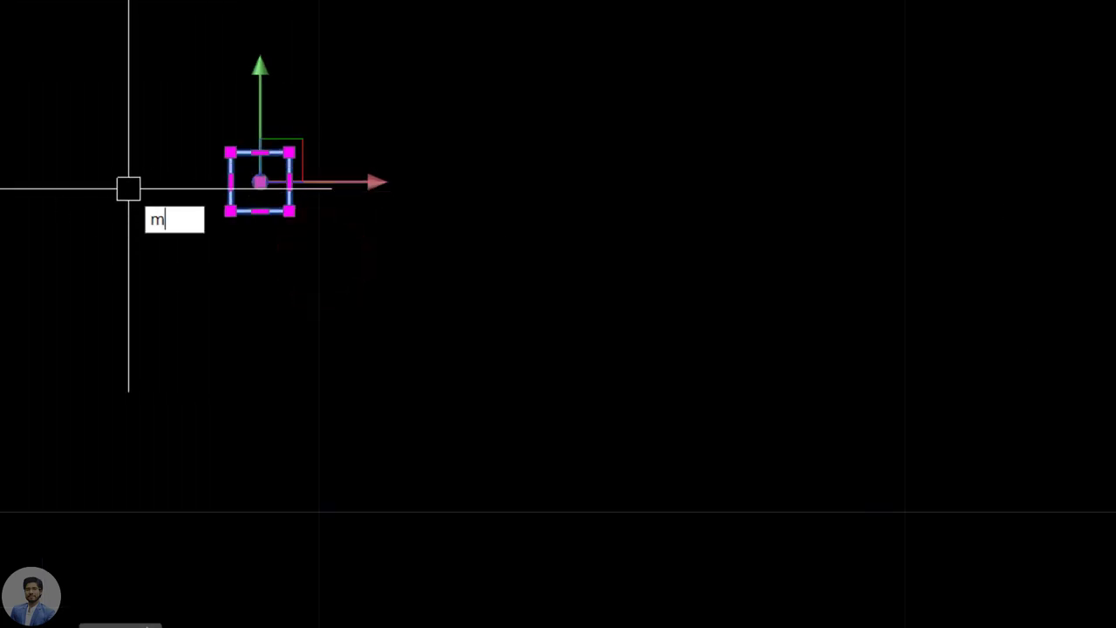
key("Return")
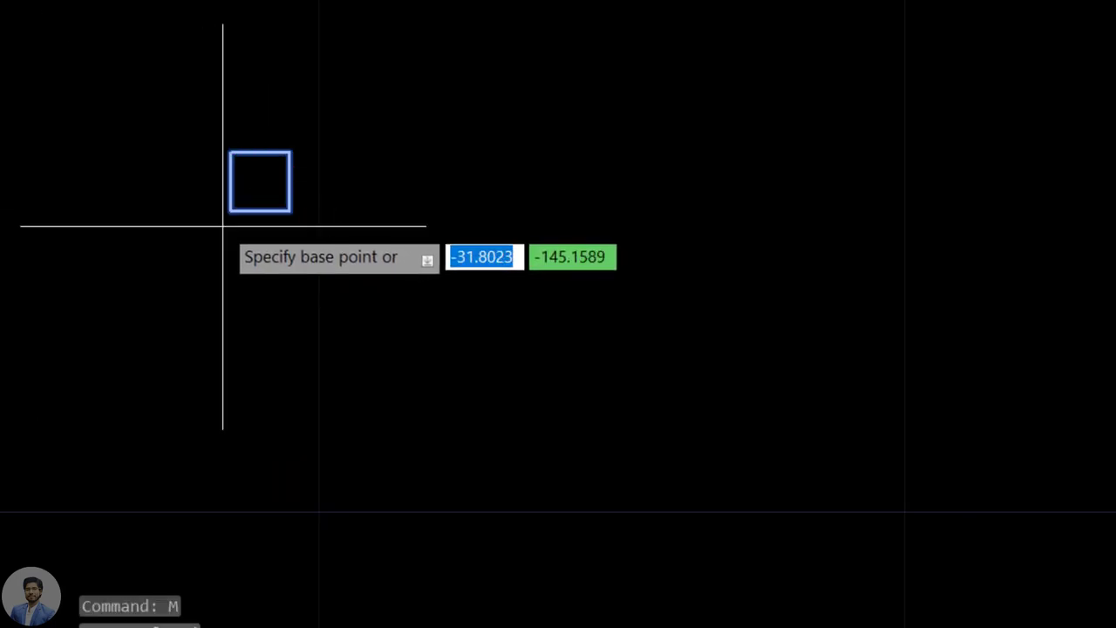
left_click(259, 181)
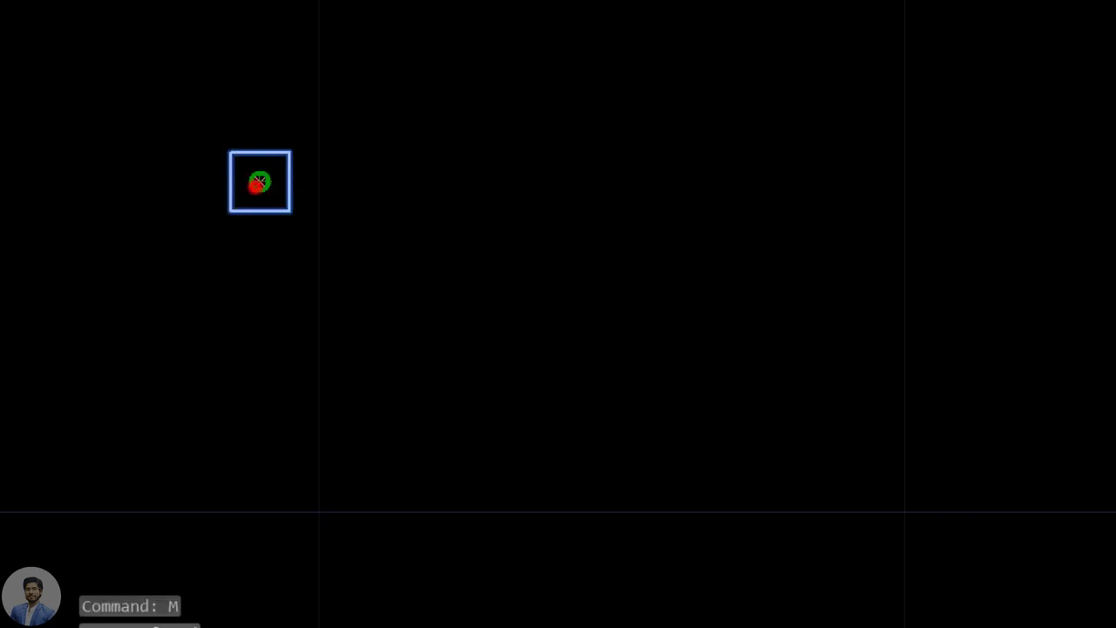
scroll(331, 197, "down", 4)
scroll(361, 167, "down", 2)
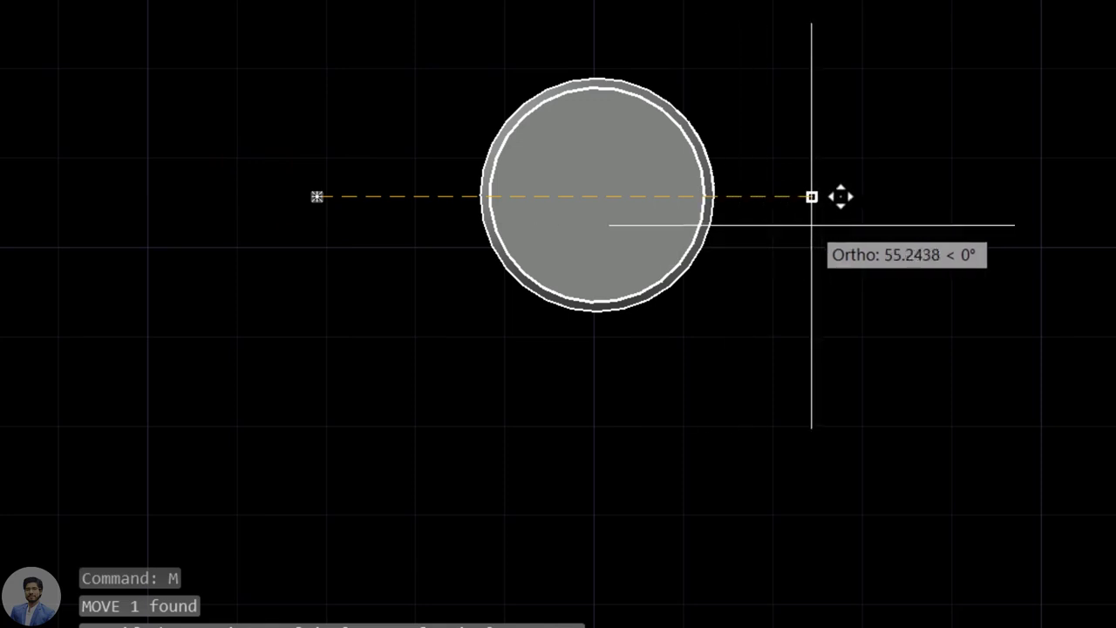
key("F8")
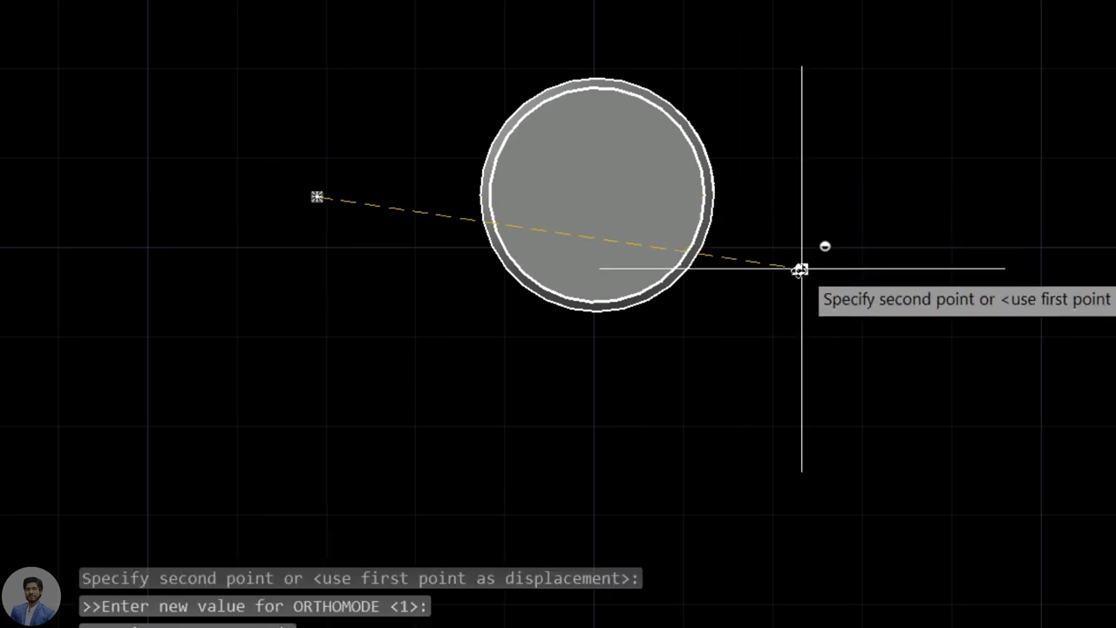
Step: Drop the square's centre onto the helix's lower end point beside the head
mouse_move(799, 266)
middle_mouse_down("shift")
mouse_move(697, 124)
mouse_move(602, 296)
middle_mouse_up("shift")
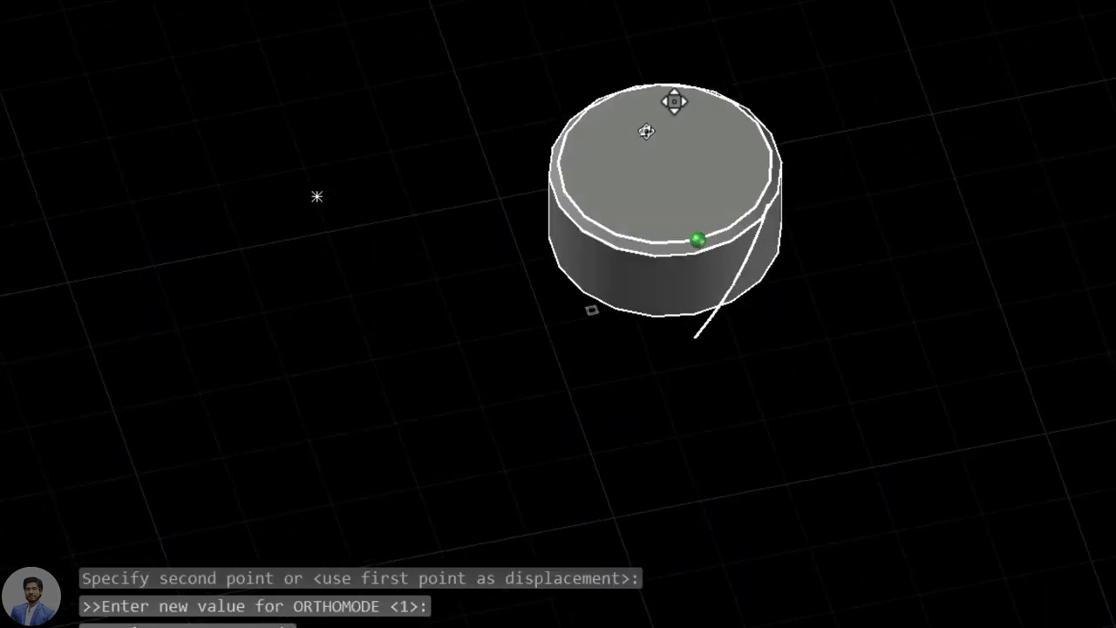
scroll(689, 332, "up", 3)
scroll(700, 377, "up", 2)
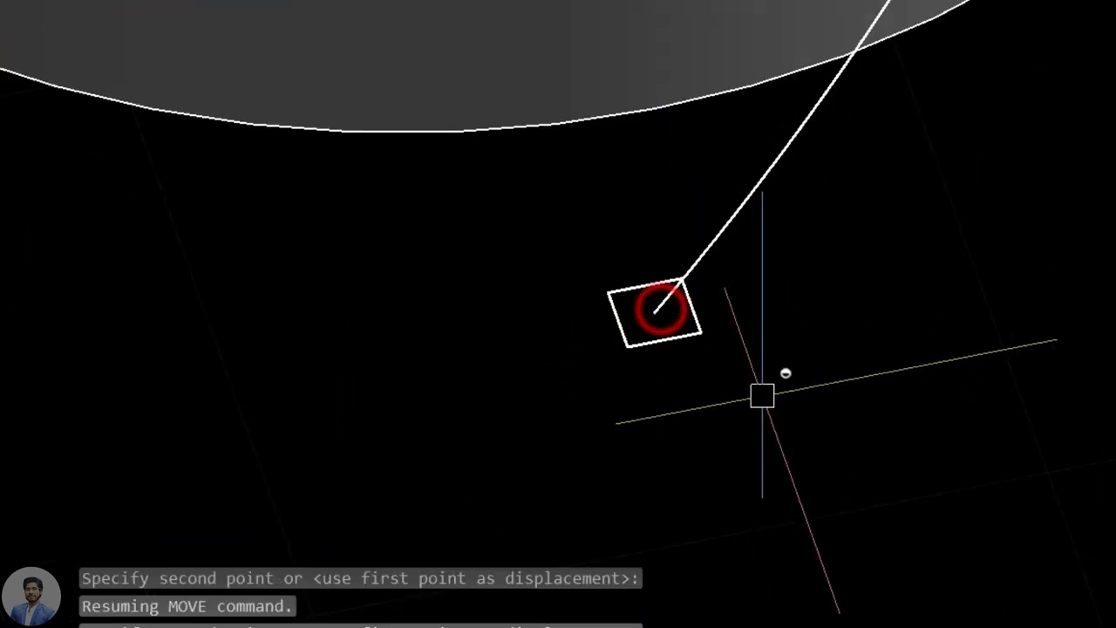
scroll(681, 342, "up", 3)
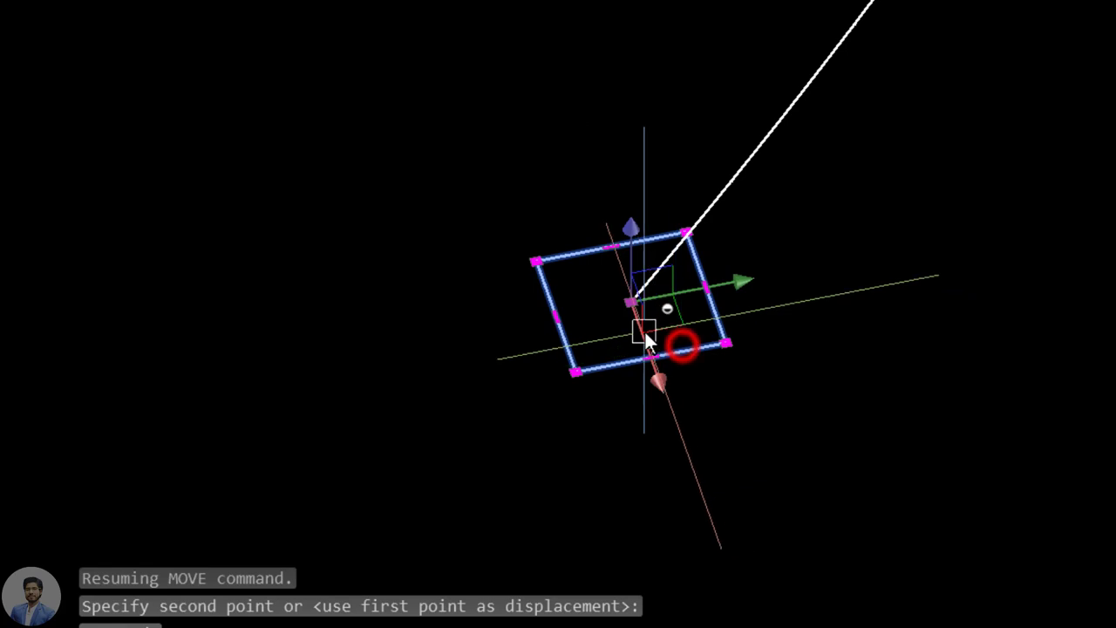
scroll(644, 330, "up", 2)
left_click(615, 268)
key("Escape")
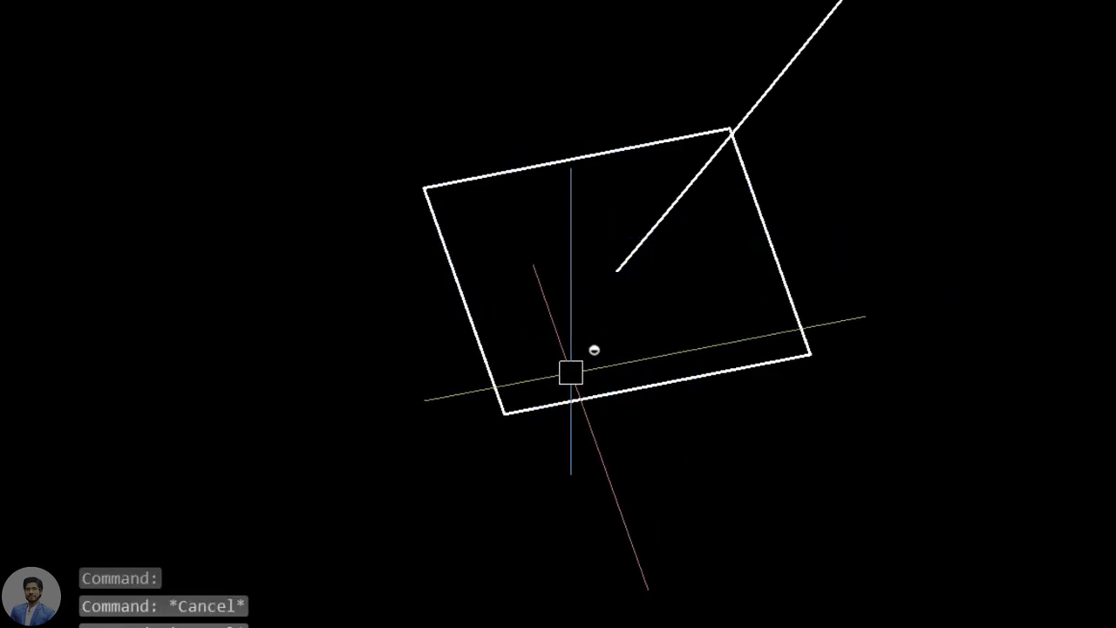
key("Escape")
scroll(436, 276, "down", 4)
scroll(541, 348, "down", 3)
mouse_move(706, 359)
middle_mouse_down("shift")
mouse_move(672, 314)
mouse_move(703, 309)
mouse_move(830, 381)
mouse_move(980, 556)
middle_mouse_up("shift")
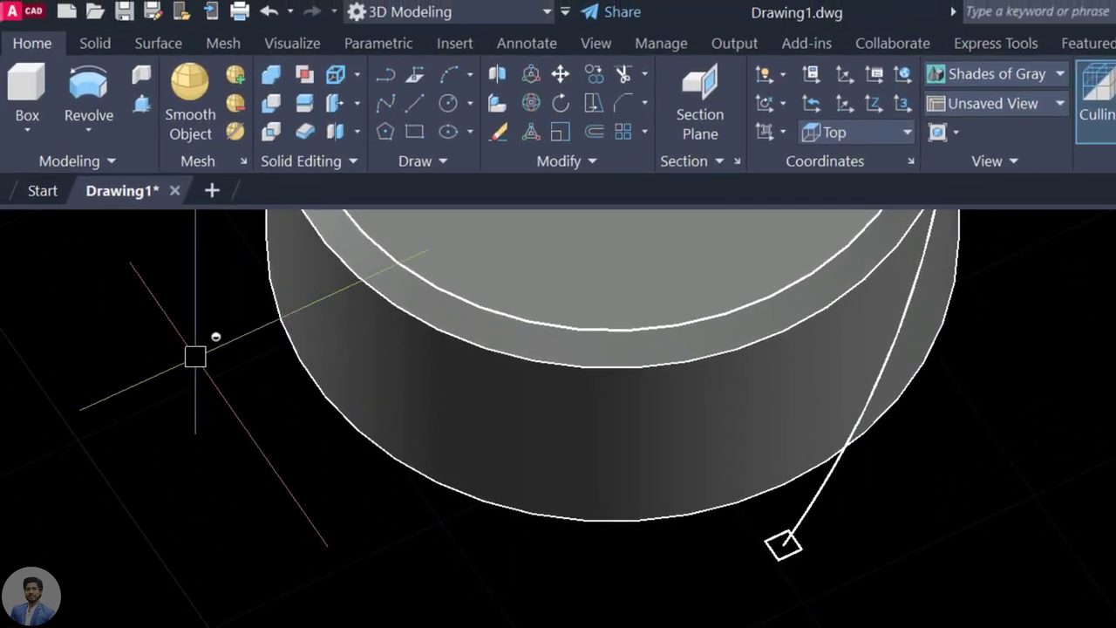
Step: View the head from the Top and zoom in on the small square
left_click(47, 224)
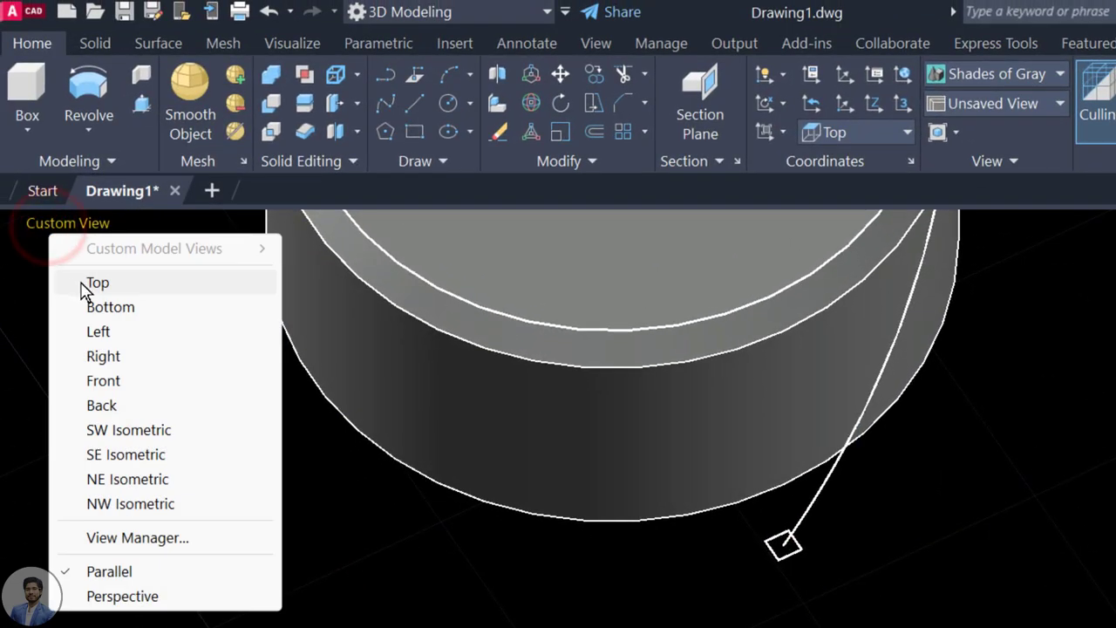
left_click(83, 284)
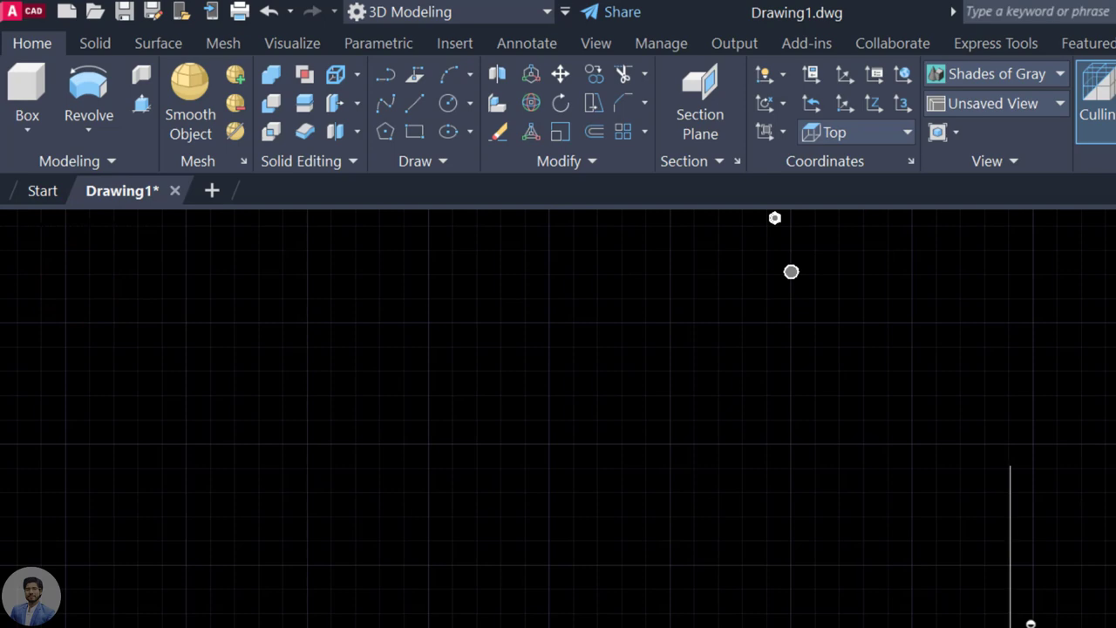
scroll(791, 281, "up", 3)
scroll(791, 283, "up", 2)
scroll(780, 294, "up", 3)
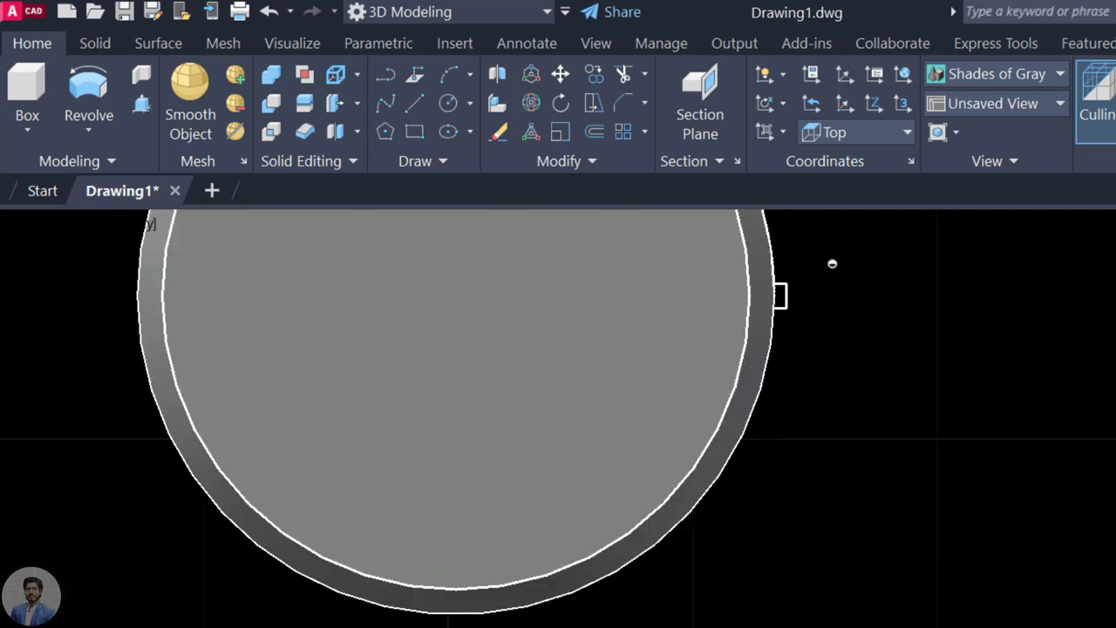
scroll(802, 305, "up", 2)
scroll(810, 308, "up", 4)
scroll(817, 361, "down", 4)
middle_click_drag(817, 361, 809, 453)
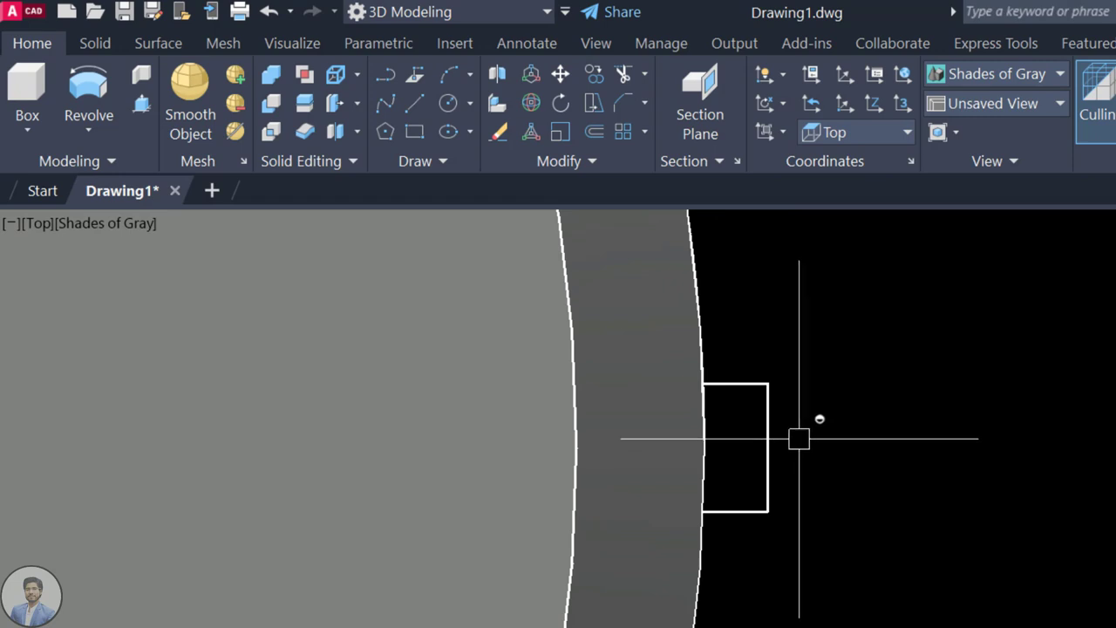
Step: Start rotating the square about the midpoint of its edge against the rim
left_click(771, 443)
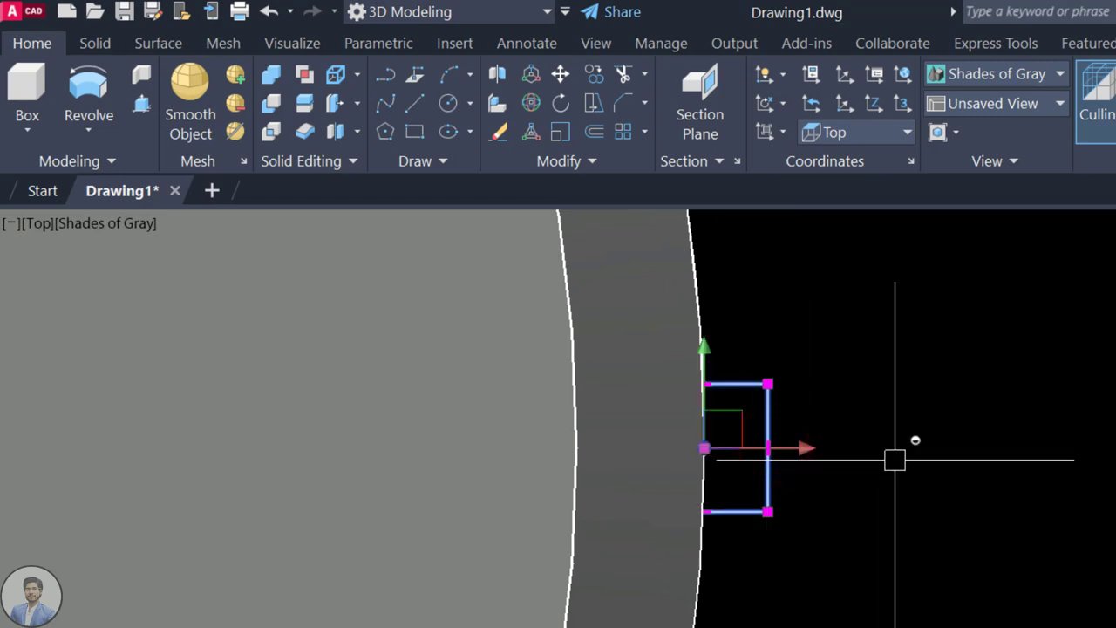
type("ro")
key("Return")
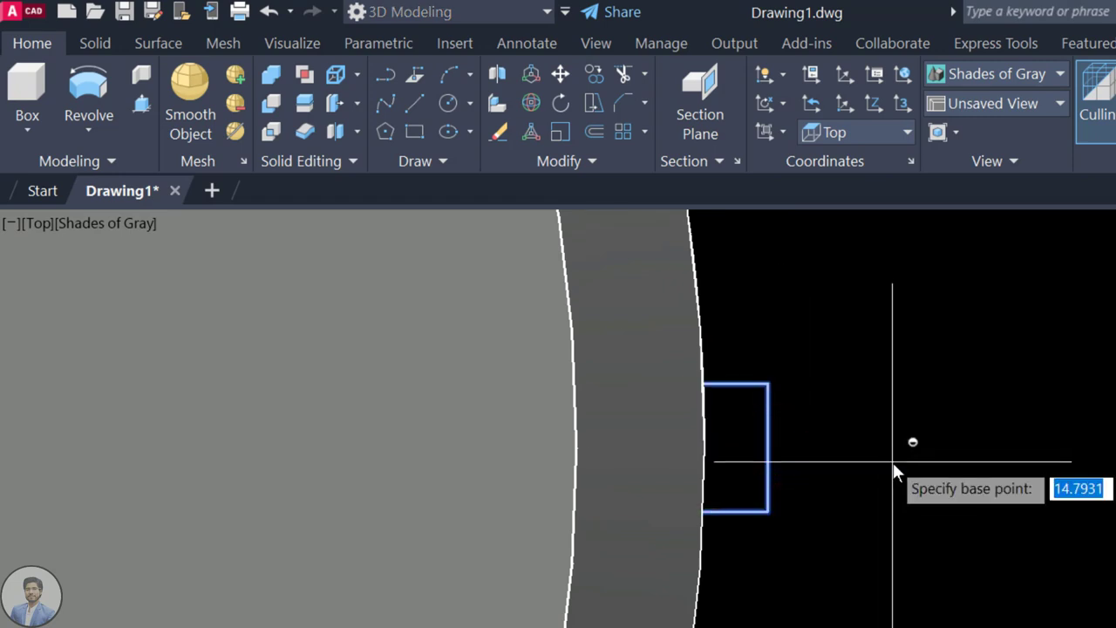
left_click(703, 448)
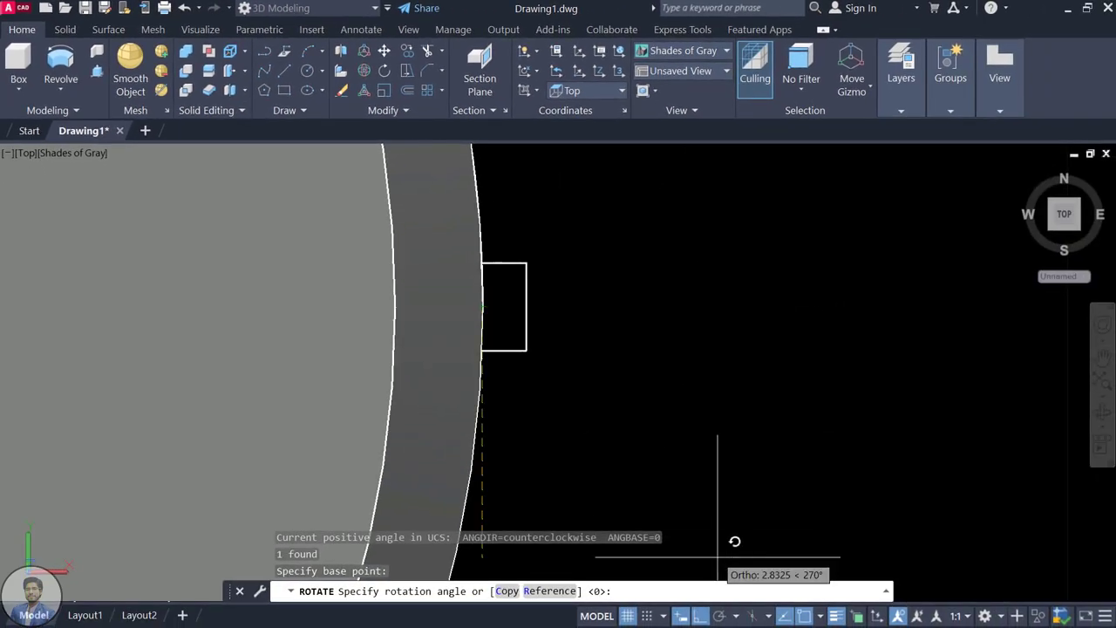
Step: With Ortho off, rotate the 1 × 1 square into a diamond sitting diagonally against the rim
left_click(703, 617)
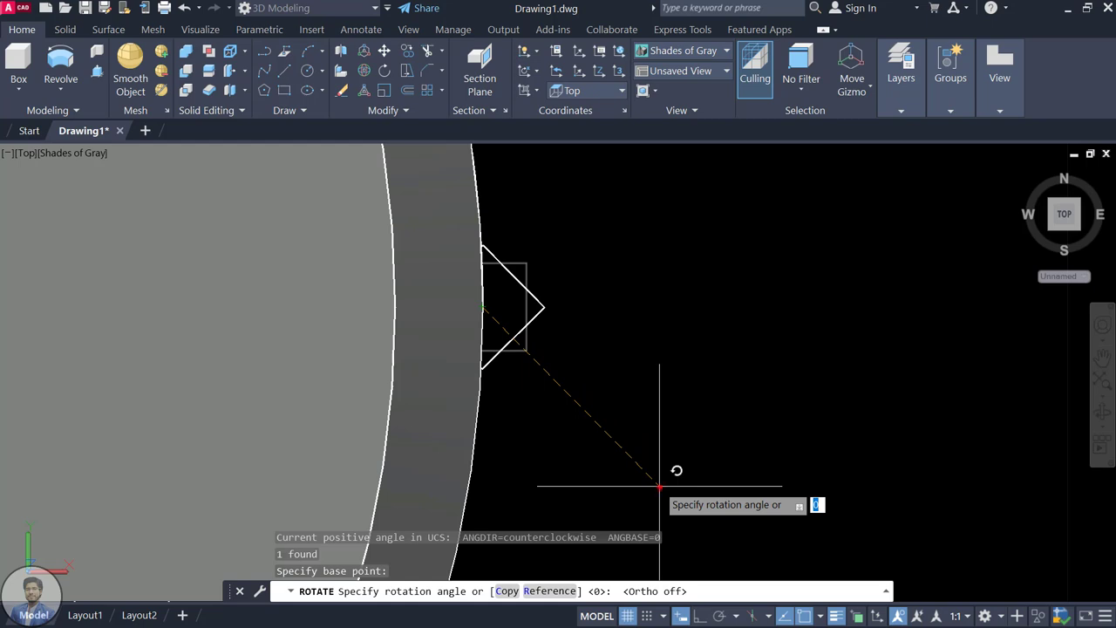
left_click(659, 485)
scroll(712, 330, "down", 4)
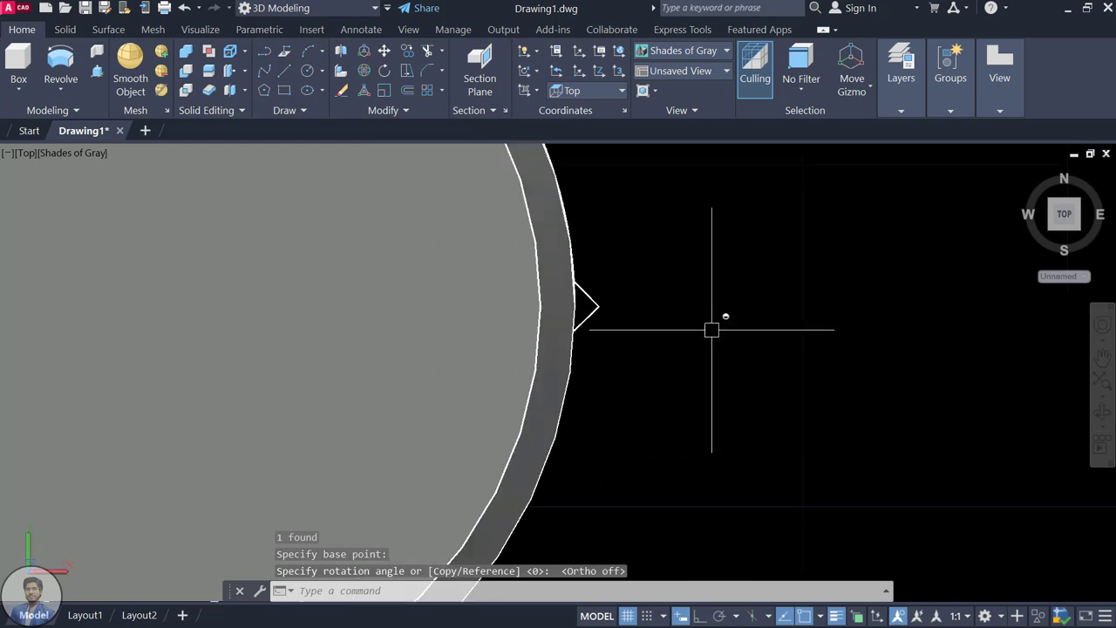
scroll(593, 288, "down", 3)
scroll(596, 281, "down", 2)
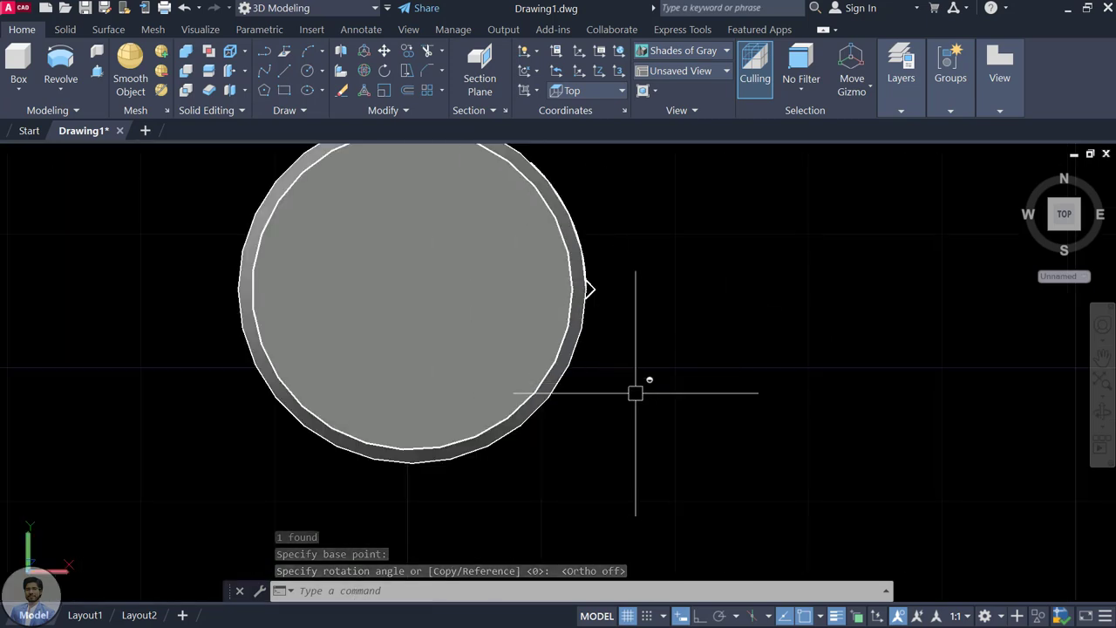
mouse_move(635, 391)
middle_mouse_down("shift")
mouse_move(613, 386)
mouse_move(601, 340)
mouse_move(549, 422)
middle_mouse_up("shift")
scroll(547, 394, "up", 3)
Step: Sweep the diamond profile along the helix to form a solid ridge on the head's wall
left_click(538, 395)
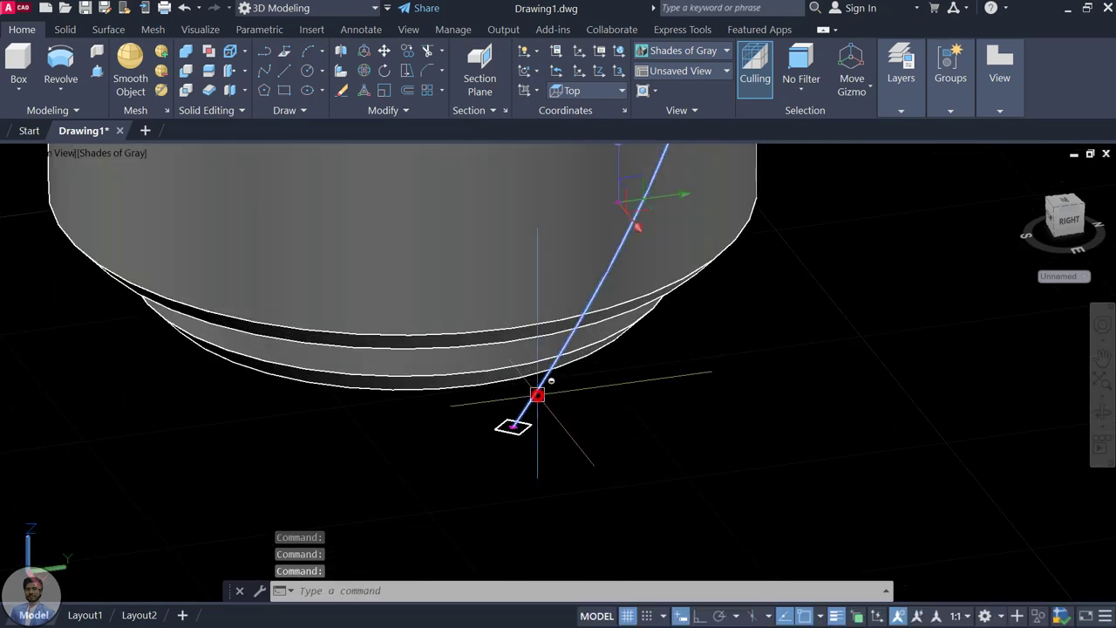
key("Escape")
scroll(599, 411, "down", 4)
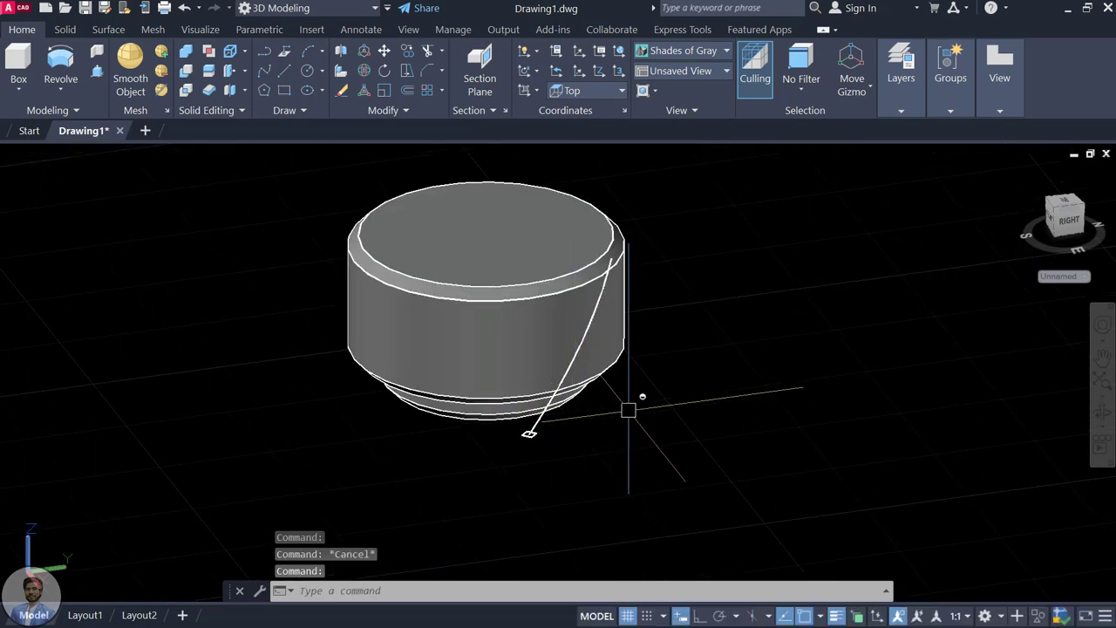
scroll(615, 418, "up", 3)
scroll(611, 436, "down", 2)
middle_click_drag(601, 448, 544, 463)
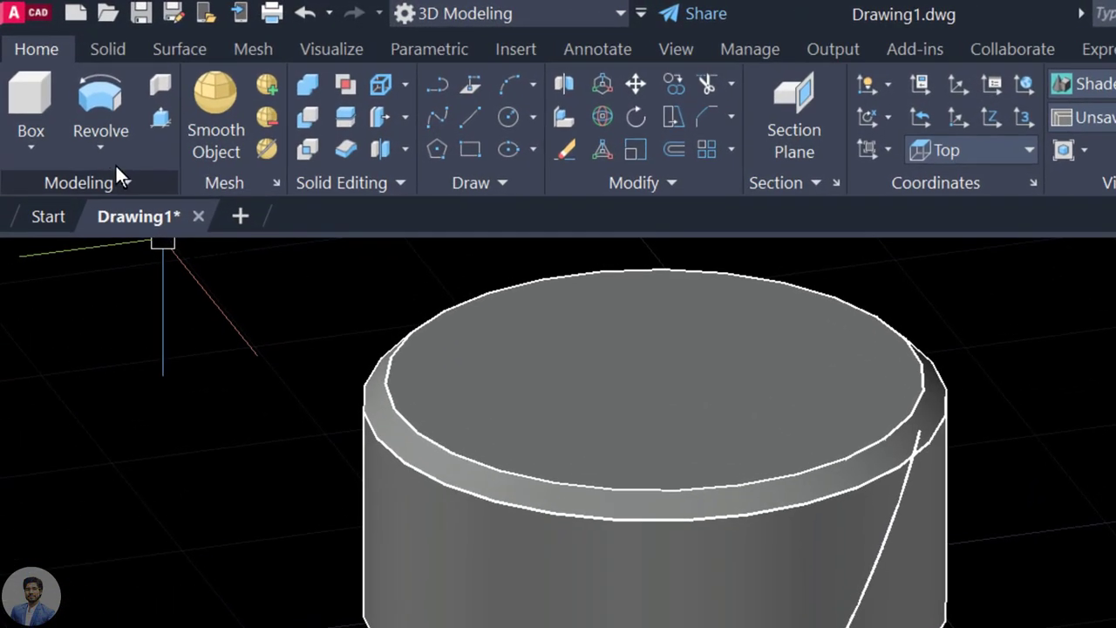
left_click(63, 89)
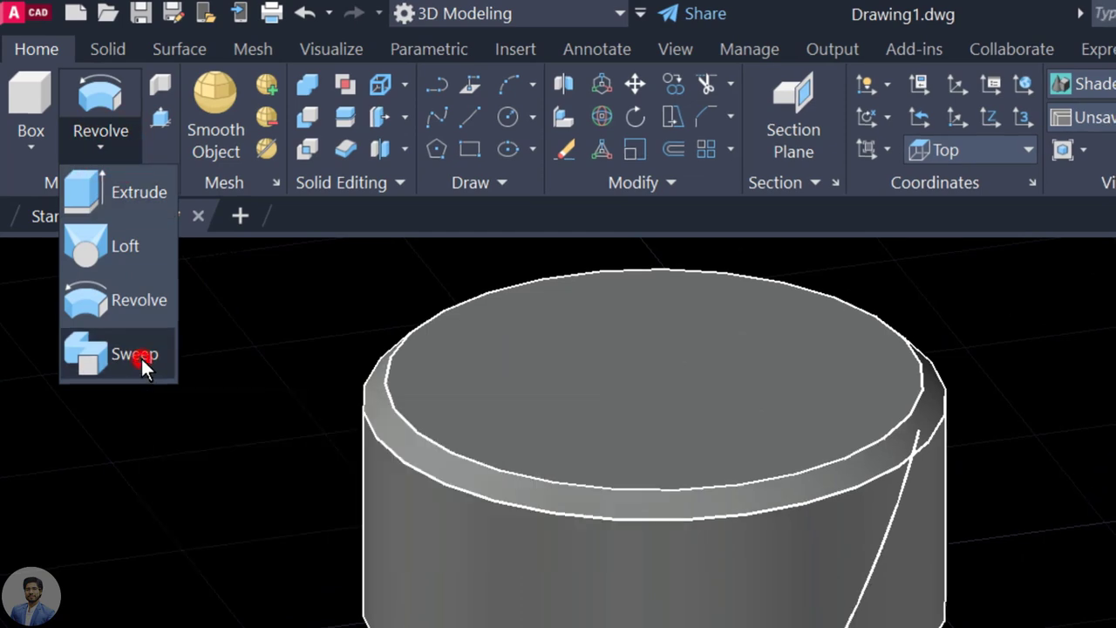
left_click(140, 356)
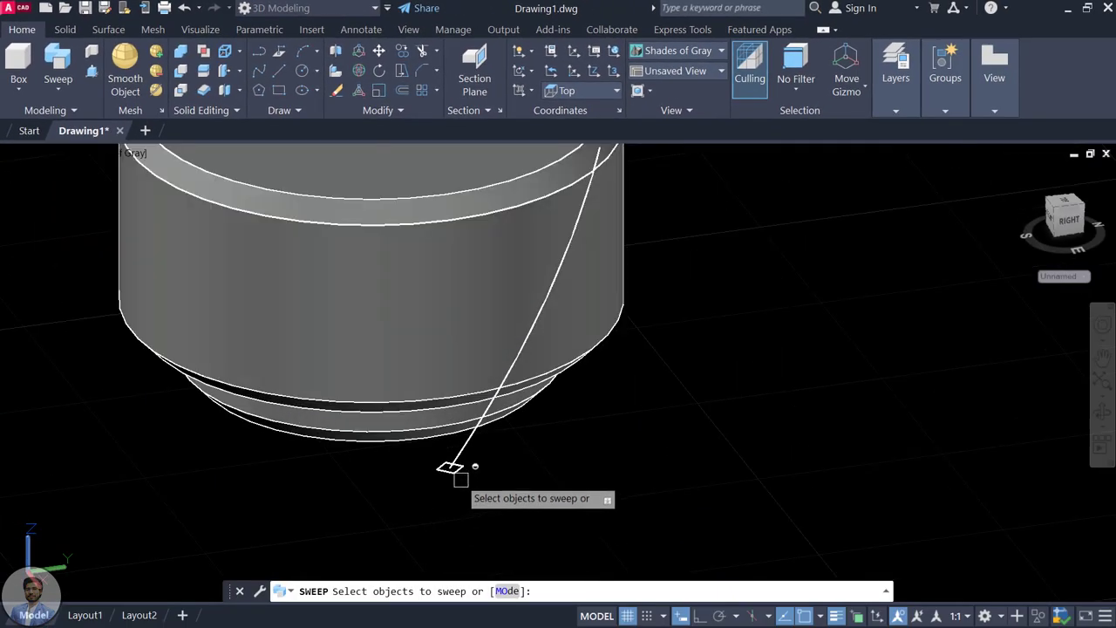
left_click(460, 474)
key("Return")
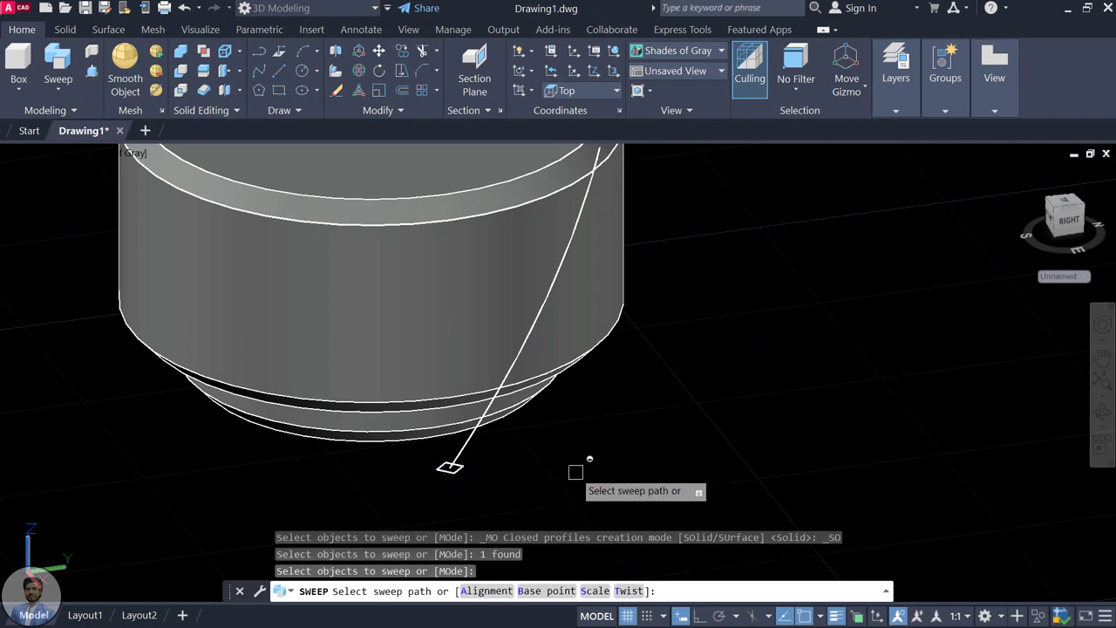
left_click(468, 447)
Step: Orbit around to inspect the new swept ridge, then select it
scroll(662, 389, "down", 2)
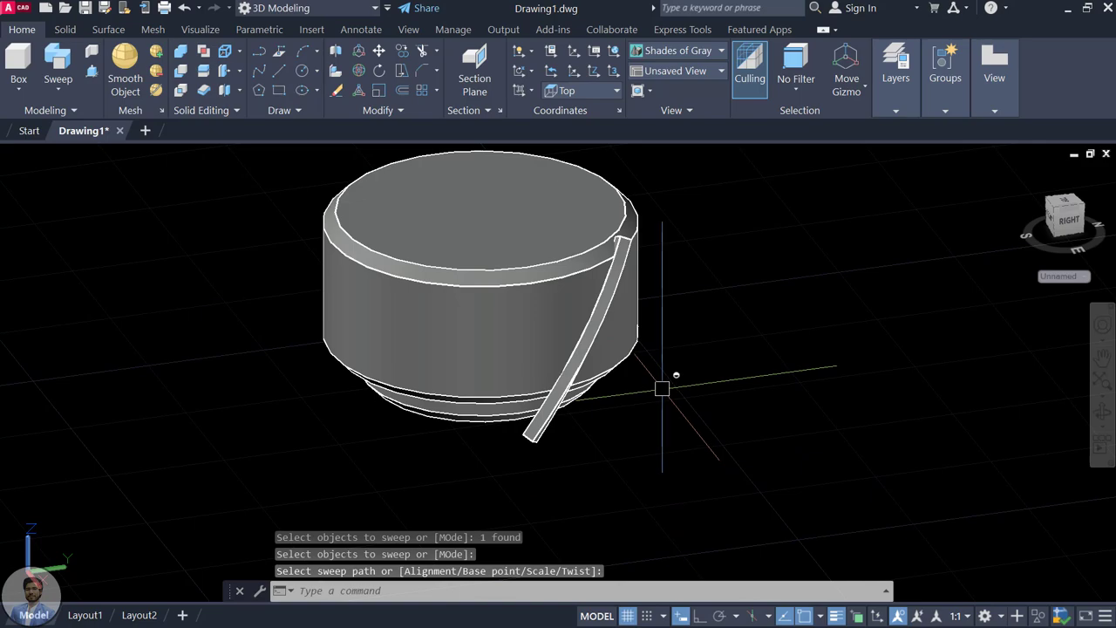
mouse_move(673, 396)
middle_mouse_down("shift")
mouse_move(593, 303)
mouse_move(666, 306)
mouse_move(700, 354)
mouse_move(735, 349)
mouse_move(698, 364)
mouse_move(439, 319)
mouse_move(453, 287)
mouse_move(611, 344)
mouse_move(652, 391)
middle_mouse_up("shift")
key("Escape")
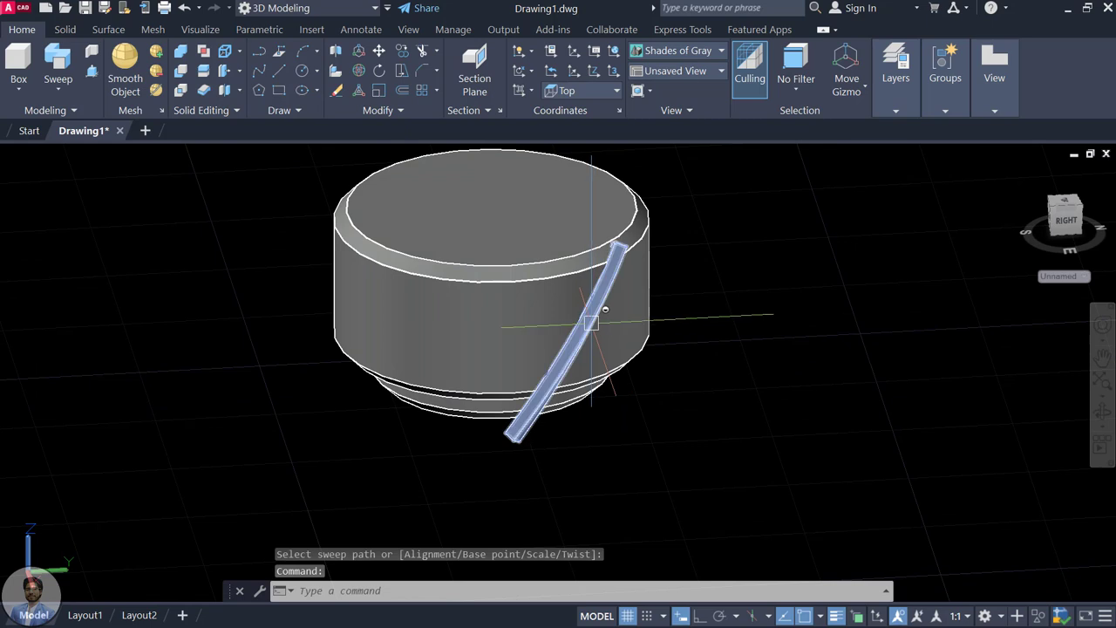
left_click(577, 325)
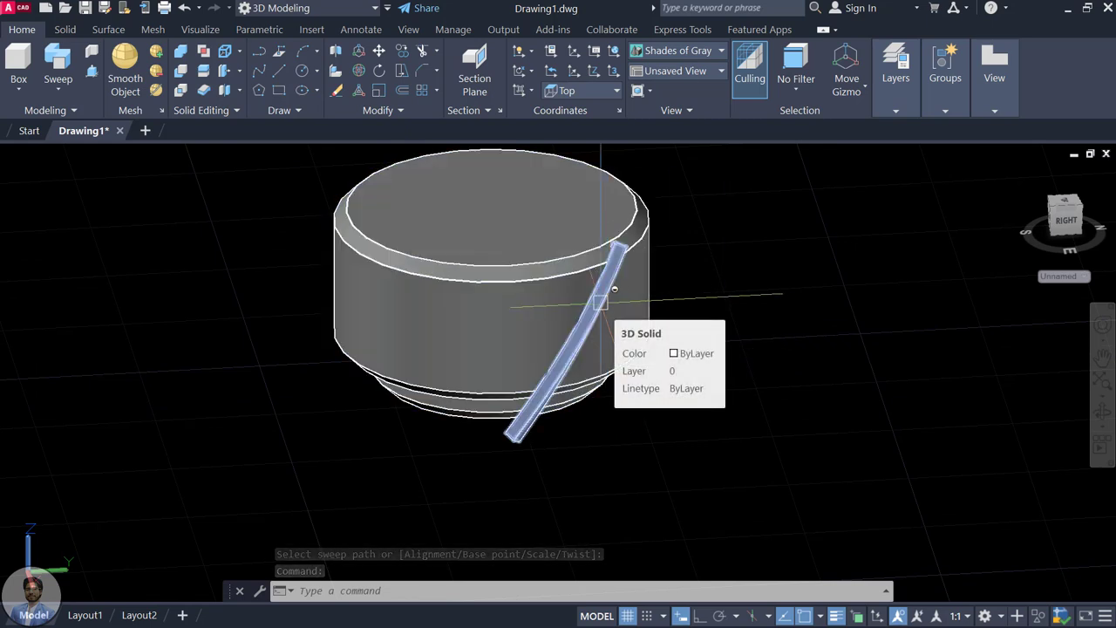
left_click(600, 303)
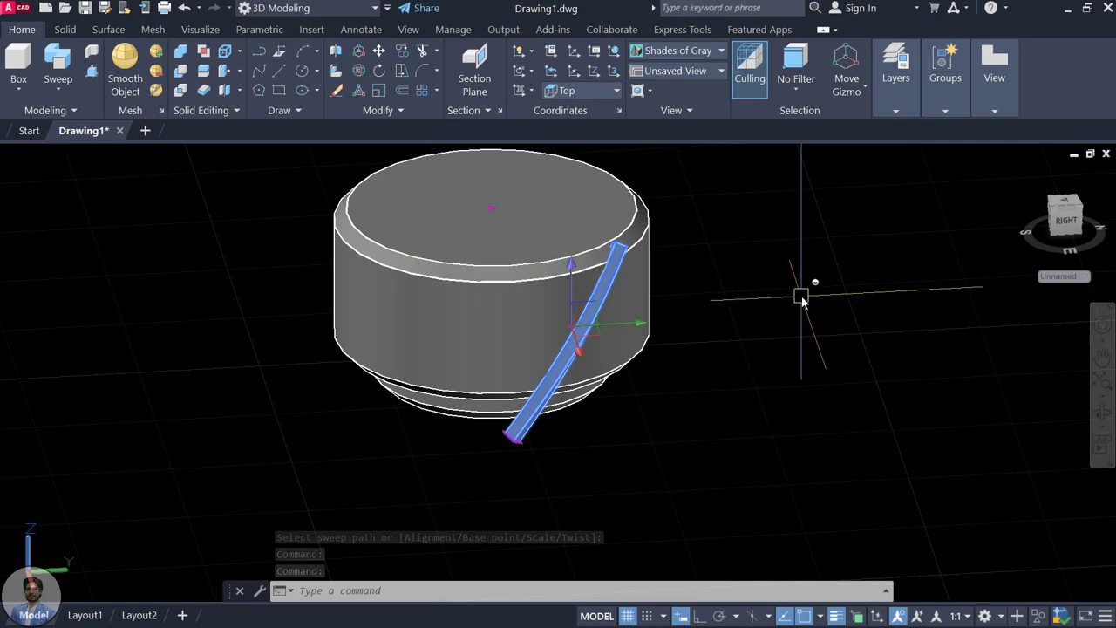
key("ctrl+z")
key("ctrl+z")
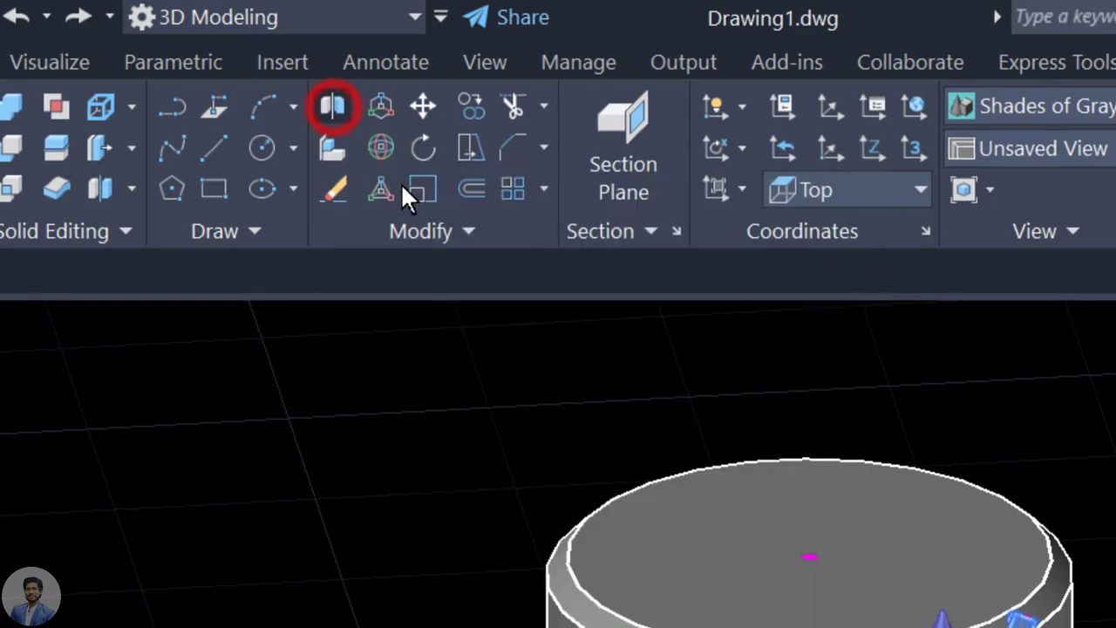
Step: MIRROR3D the strip through three Ortho points from the top-face centre, keeping the original
left_click(332, 105)
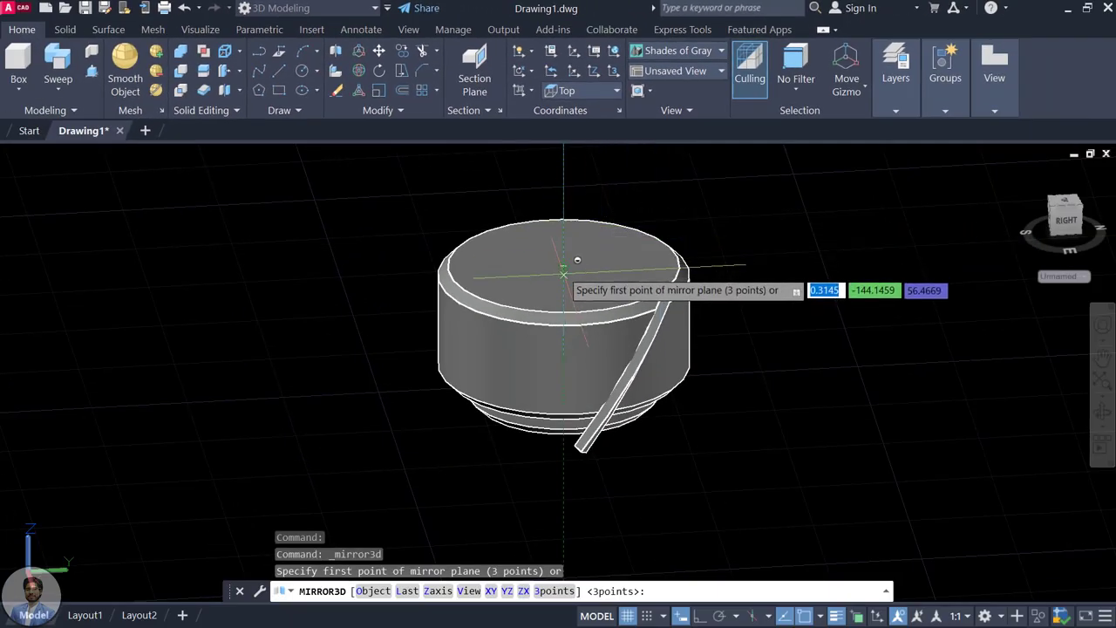
left_click(564, 267)
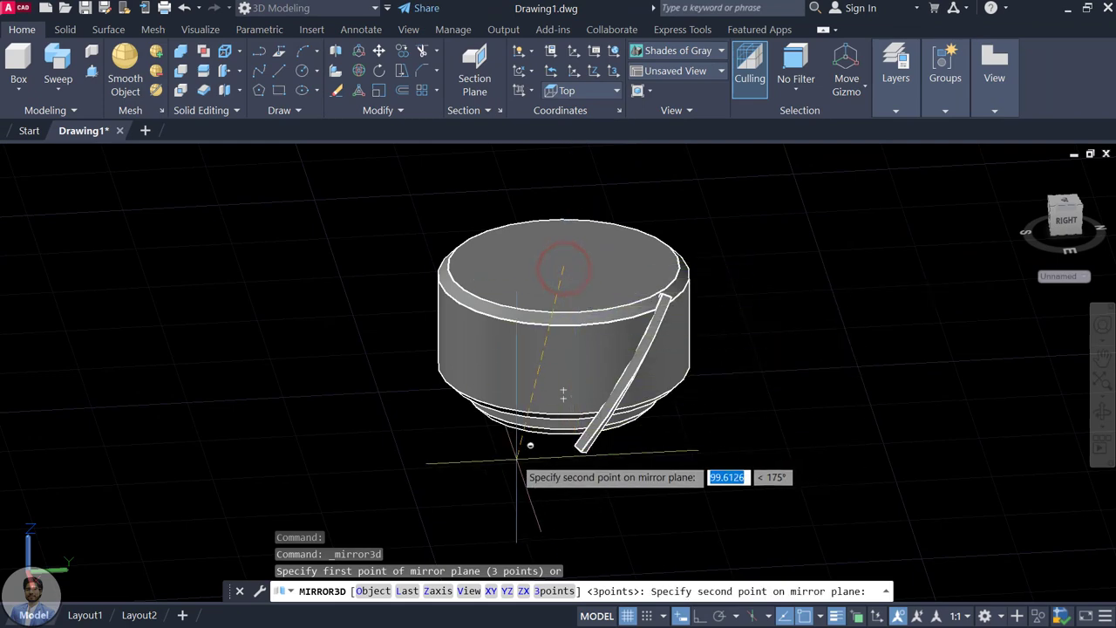
left_click(700, 617)
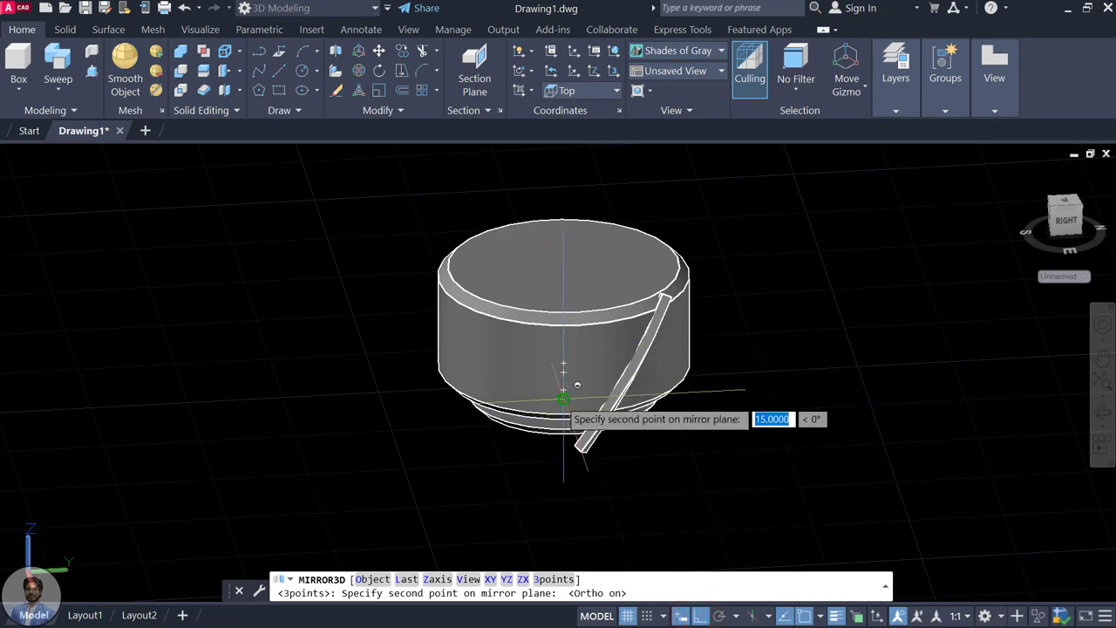
left_click(564, 398)
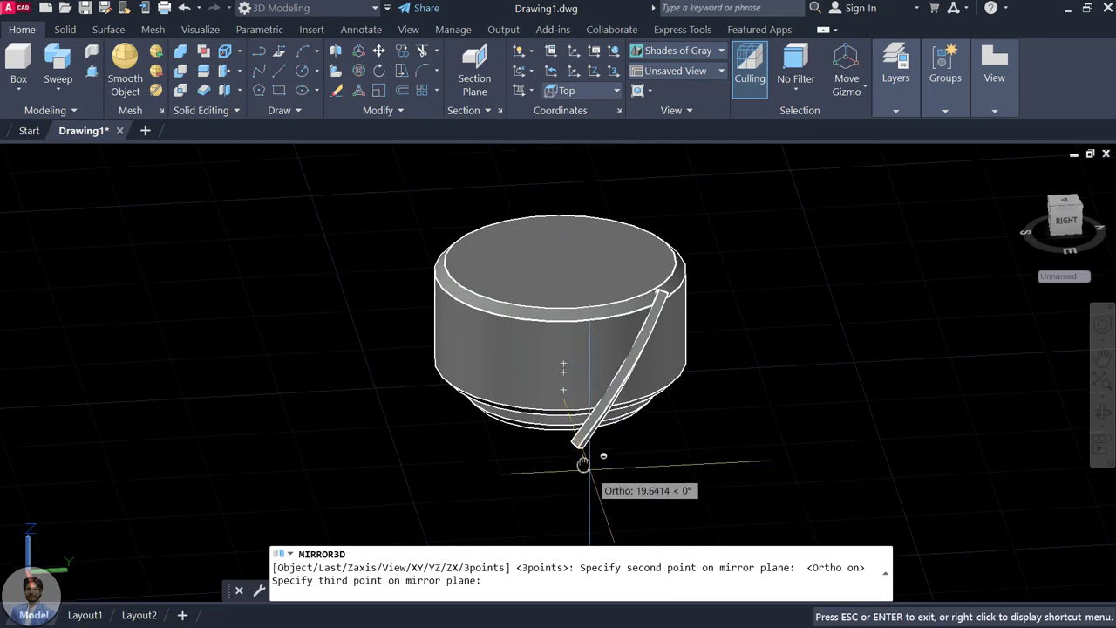
middle_click_drag(578, 460, 546, 390)
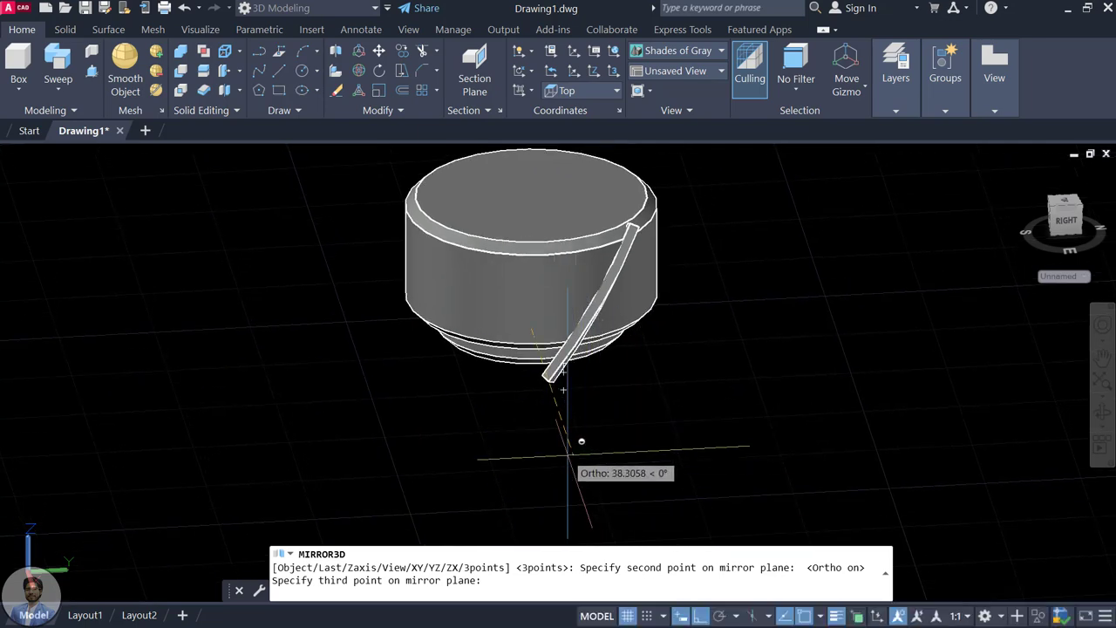
left_click(594, 511)
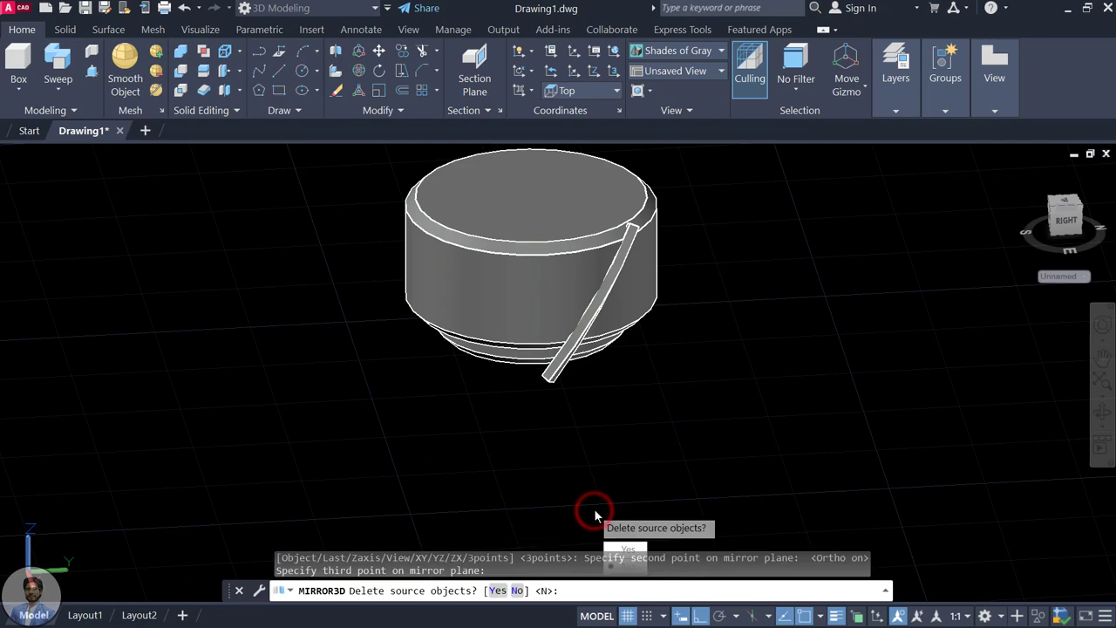
key("Return")
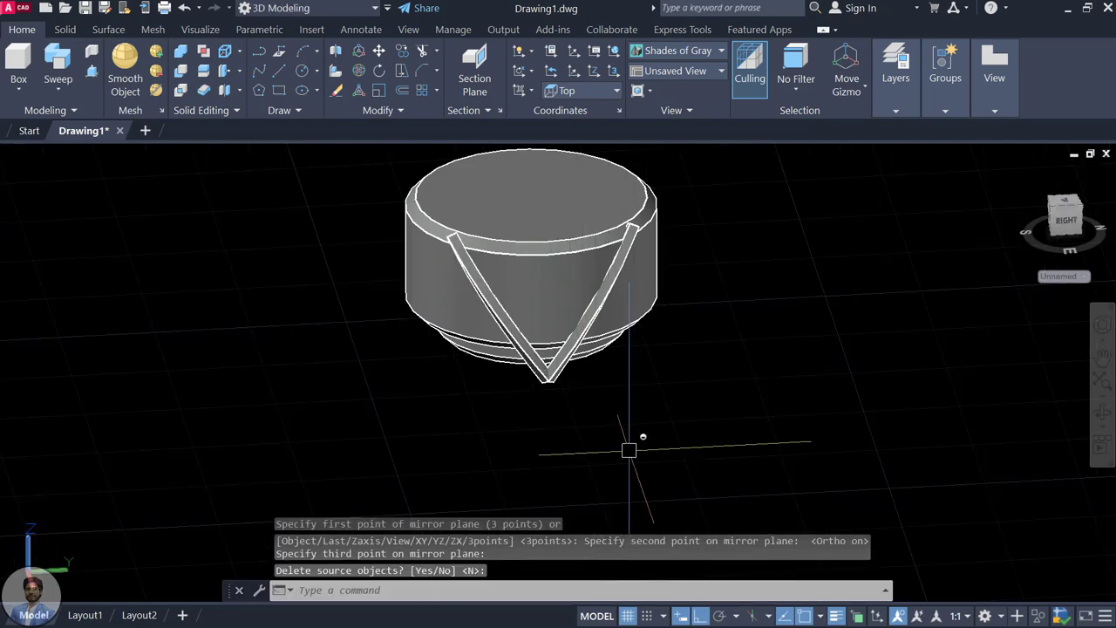
scroll(547, 370, "up", 2)
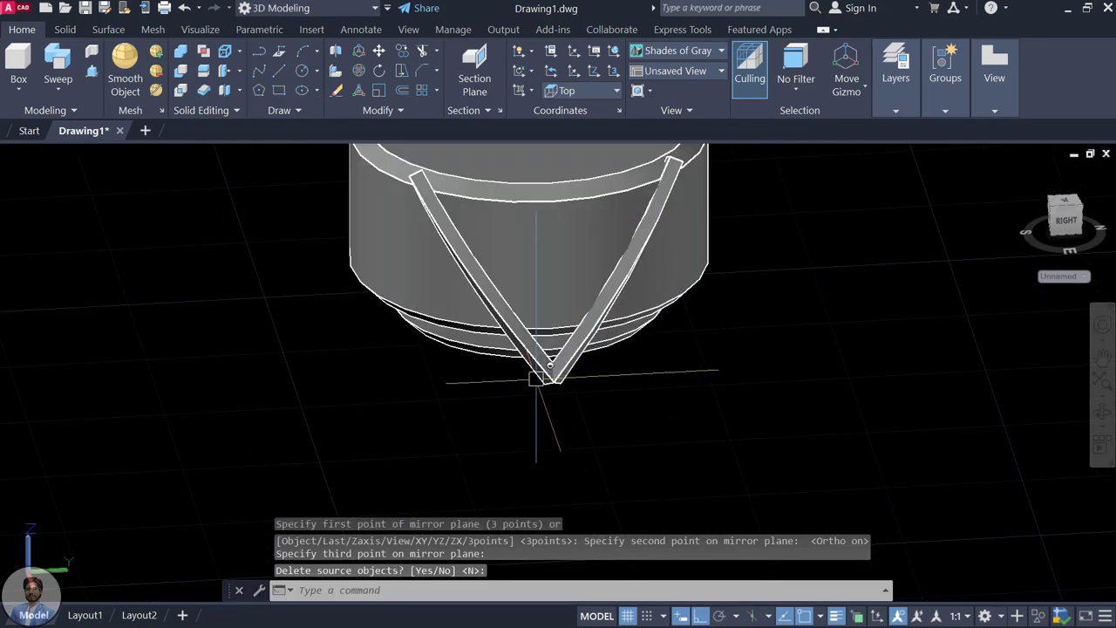
middle_click_drag(547, 296, 547, 370)
left_click(471, 323)
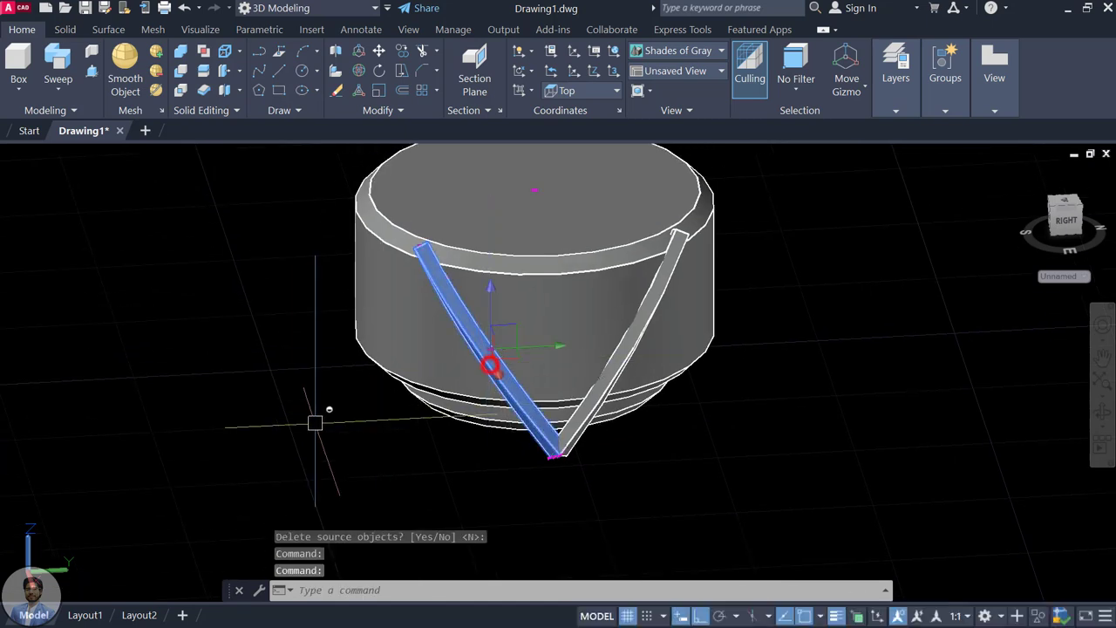
Step: Delete the mirrored left strap and select the original strap
key("Escape")
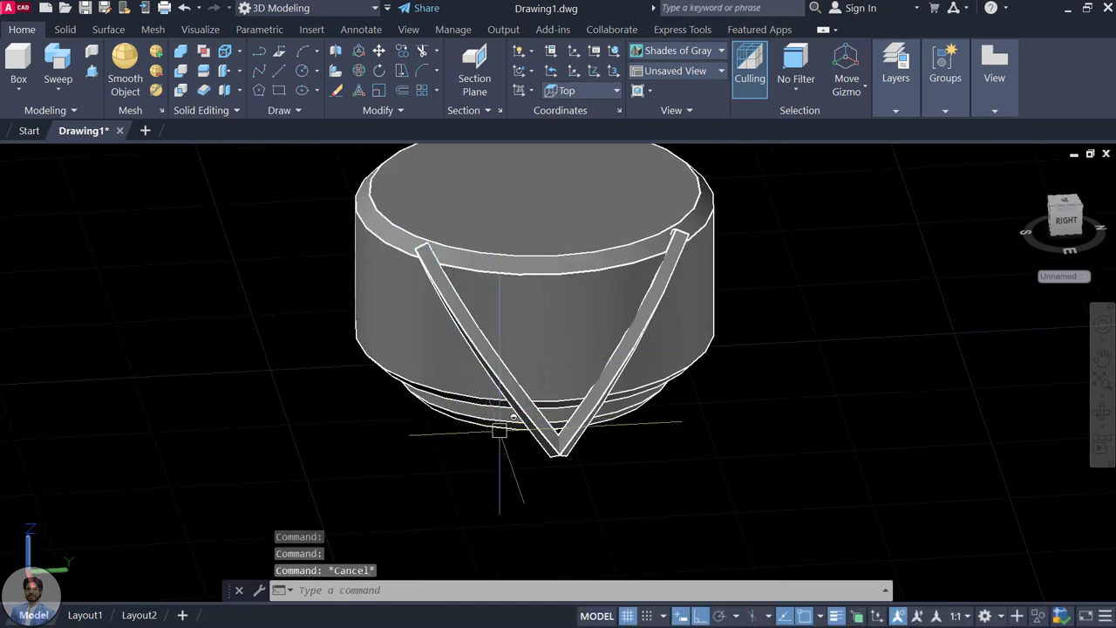
left_click(513, 394)
key("Delete")
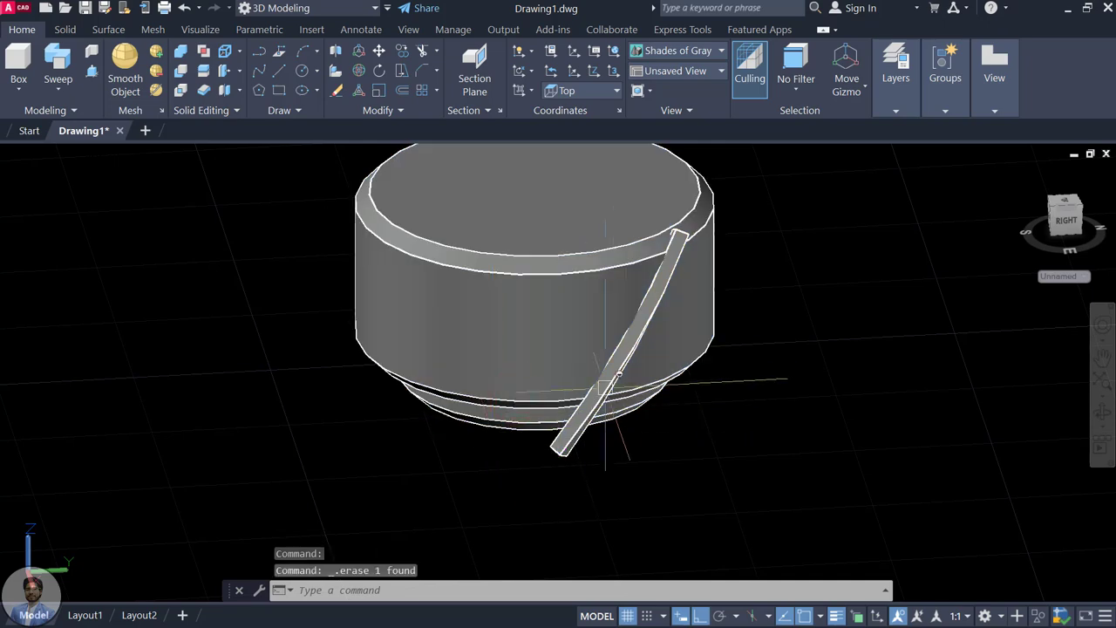
left_click(634, 346)
scroll(558, 371, "down", 2)
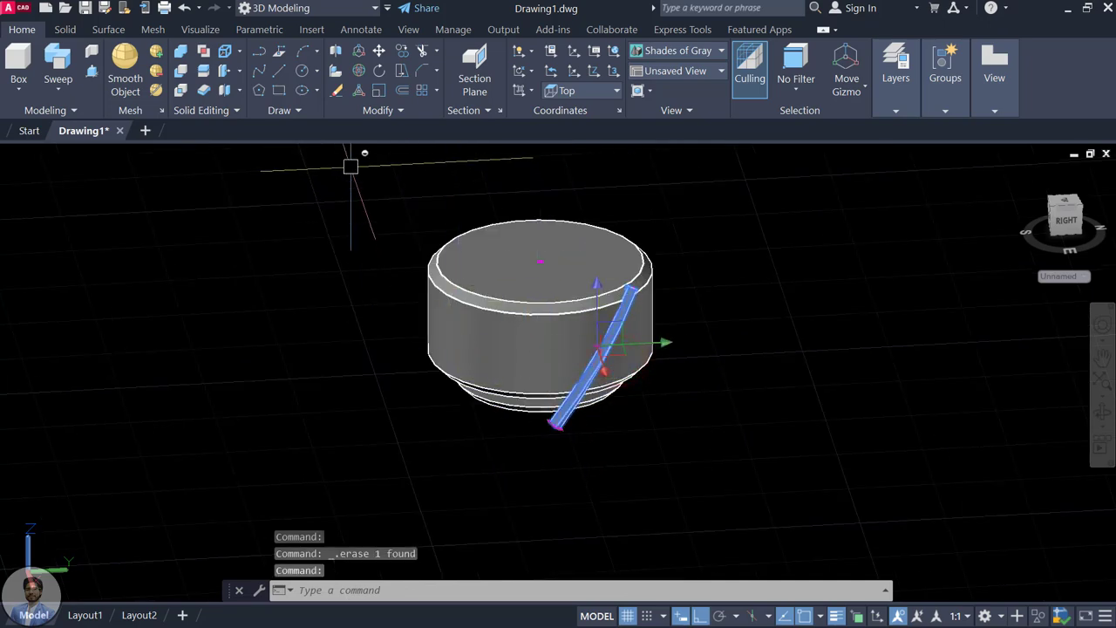
Step: Mirror the original strap again through three points below the top centre, keeping the source
left_click(335, 53)
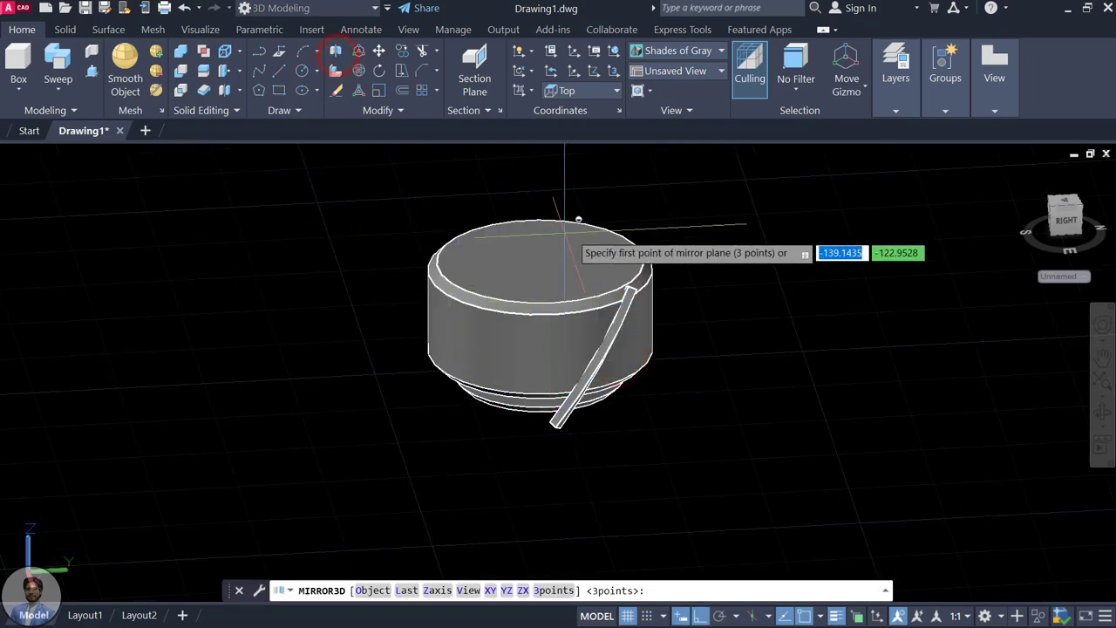
left_click(540, 261)
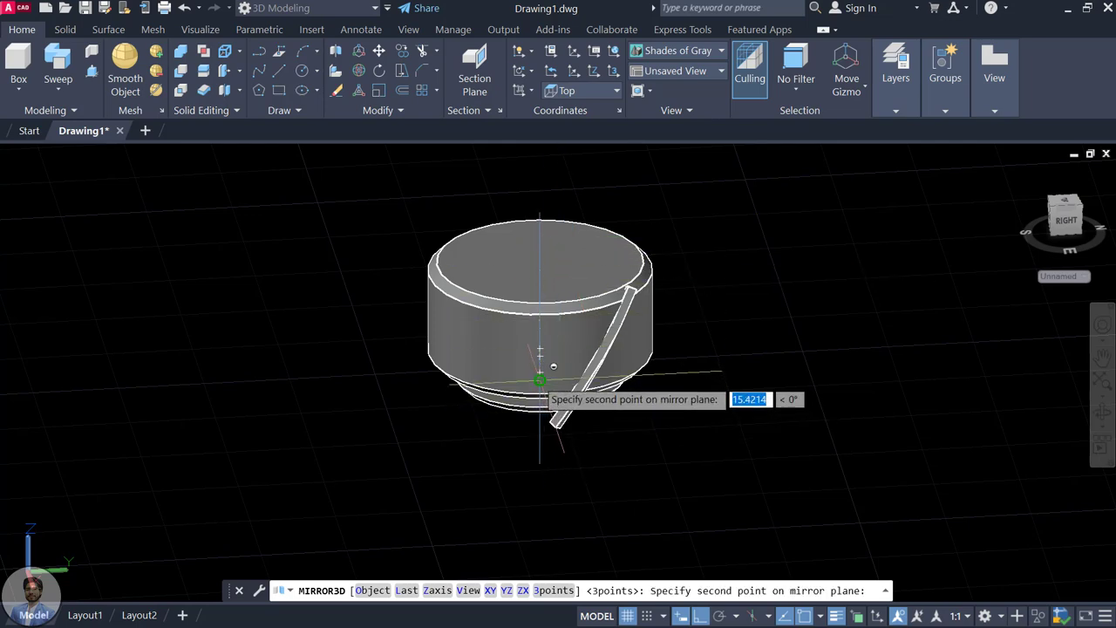
left_click(540, 380)
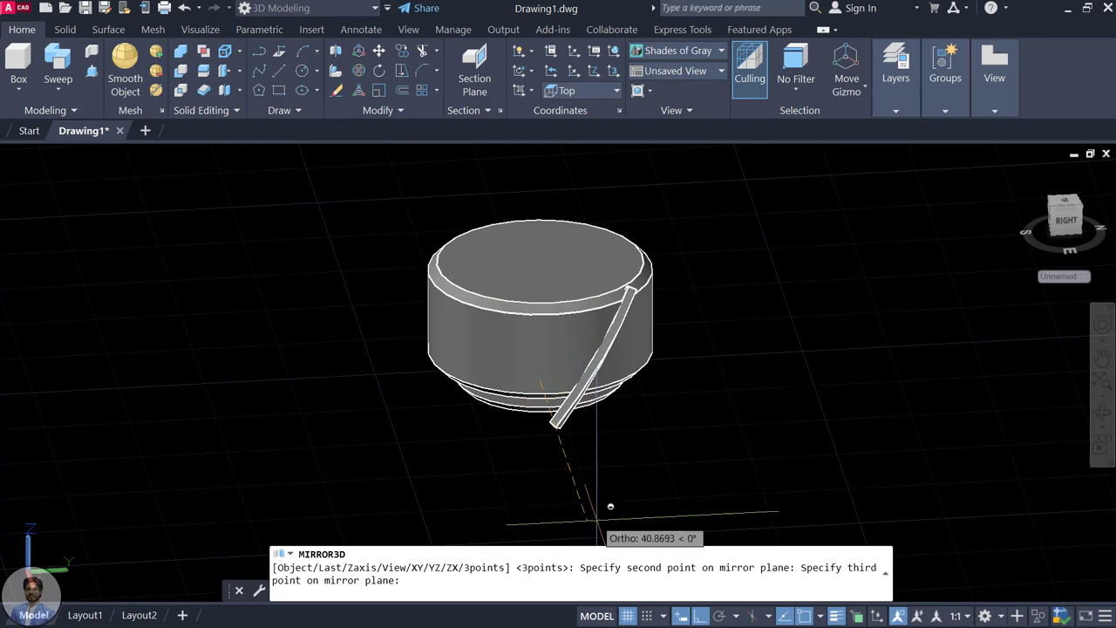
left_click(596, 522)
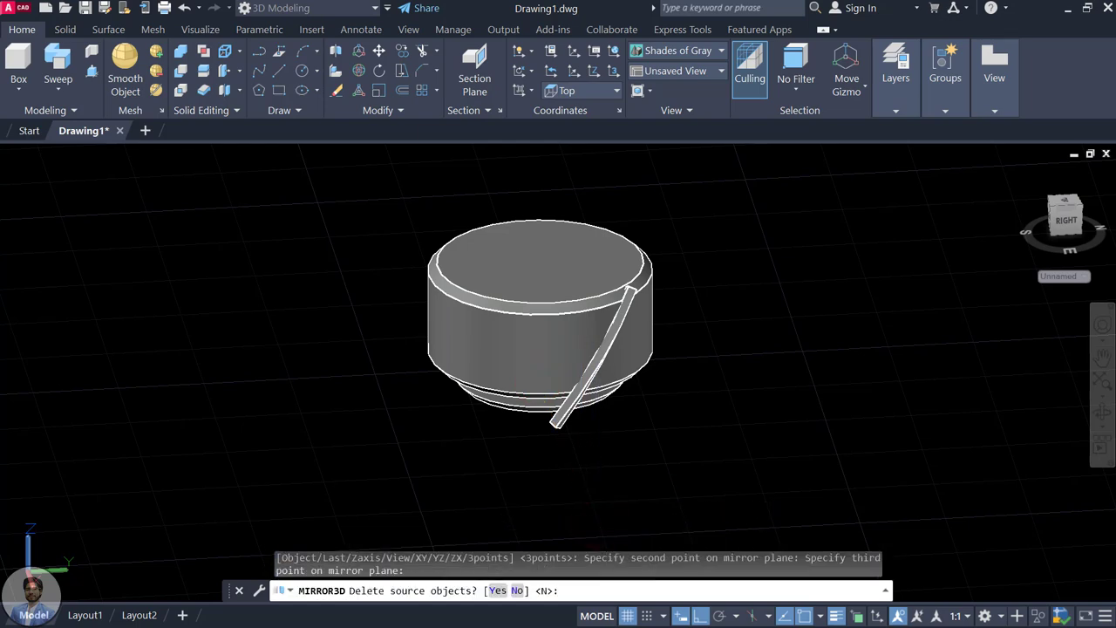
key("Return")
scroll(589, 332, "up", 2)
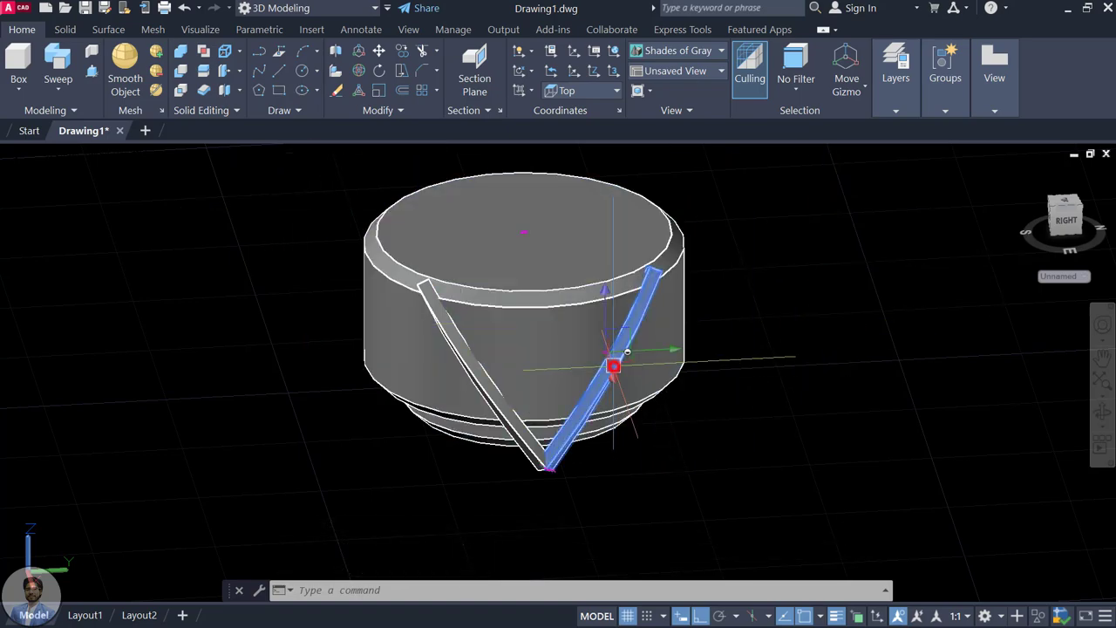
Step: Select the V straps and look at the array types without starting one
left_click(493, 371)
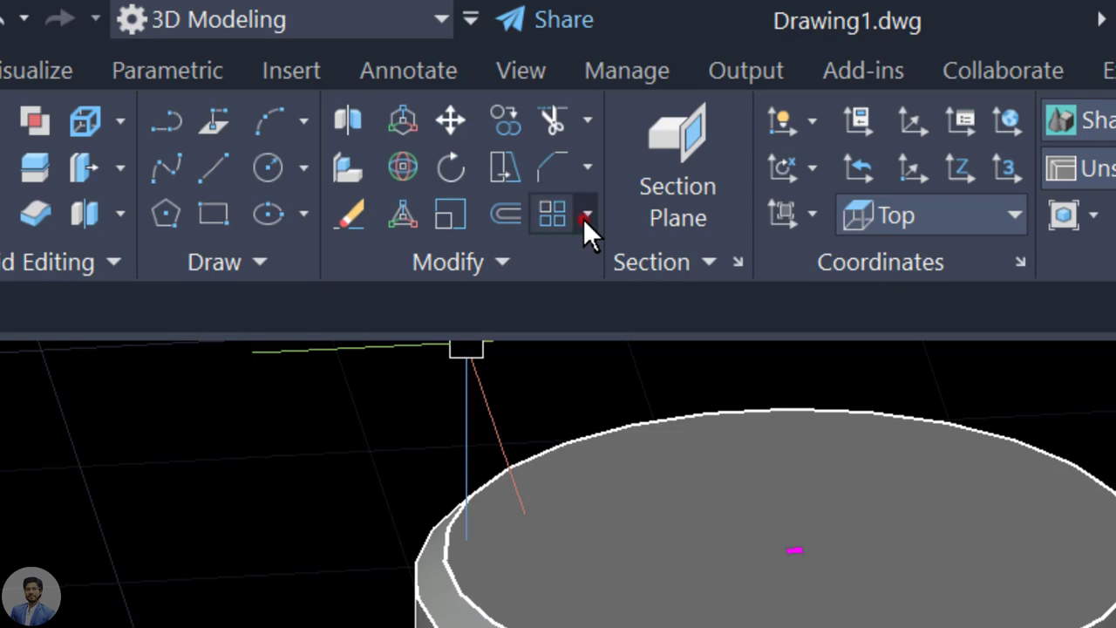
left_click(583, 219)
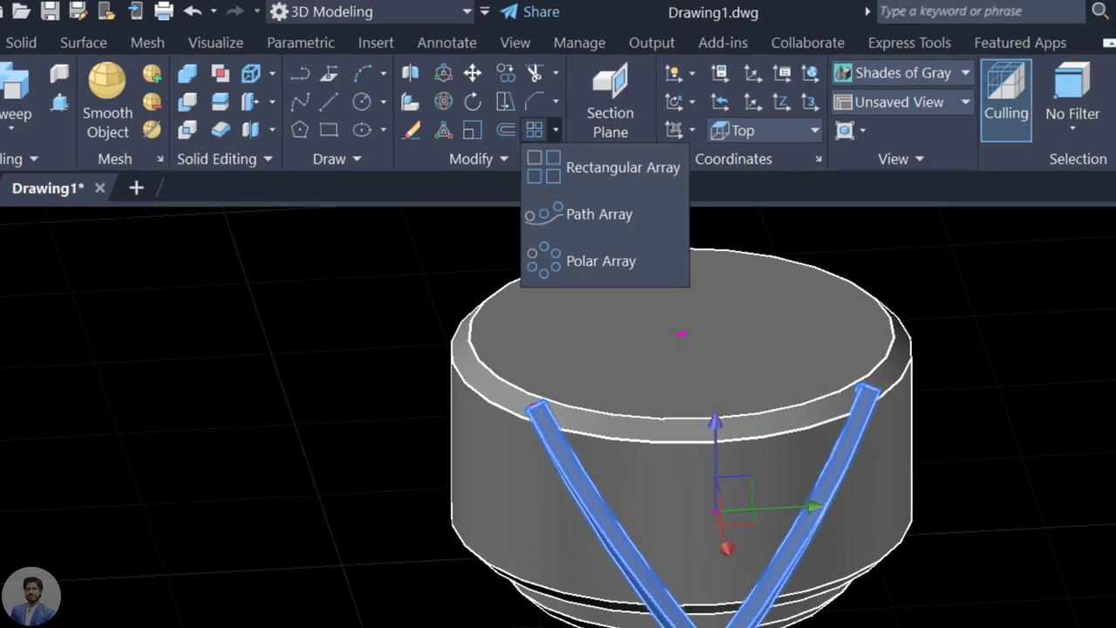
left_click(1078, 339)
Step: Restore the World UCS and select the two V straps for arraying
type("UCS")
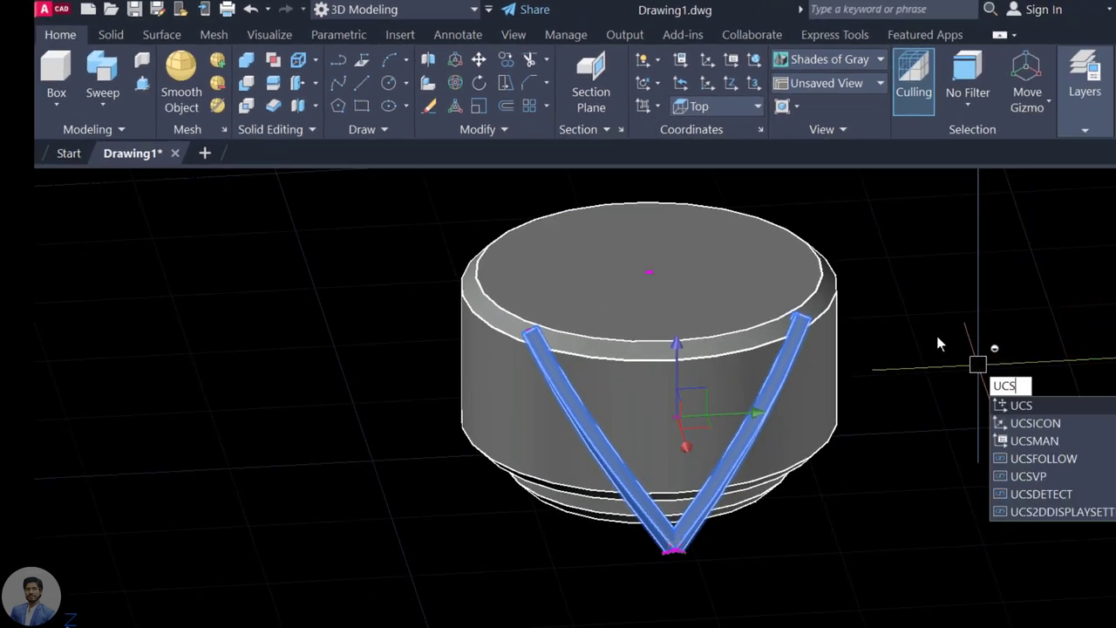
key("Return")
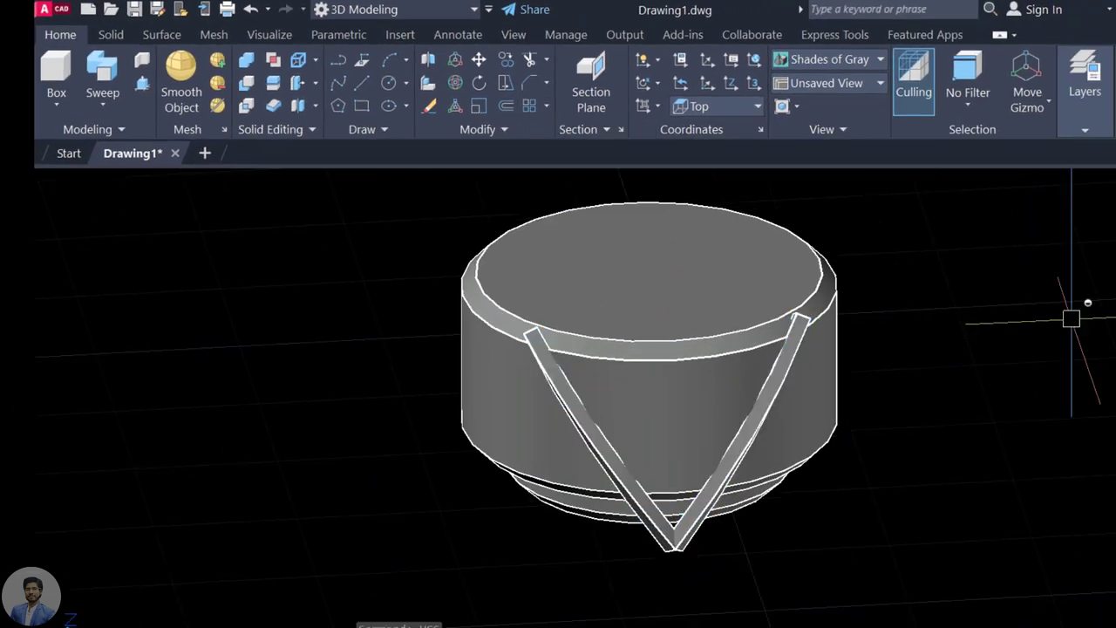
scroll(397, 461, "down", 2)
scroll(860, 473, "down", 1)
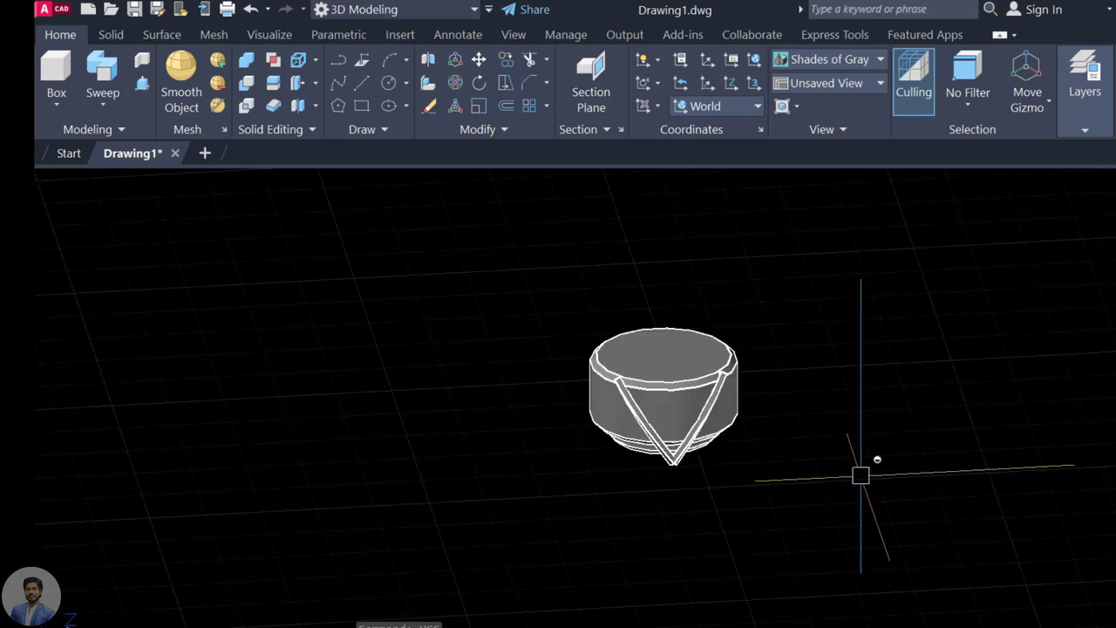
scroll(760, 349, "up", 1)
scroll(717, 421, "up", 2)
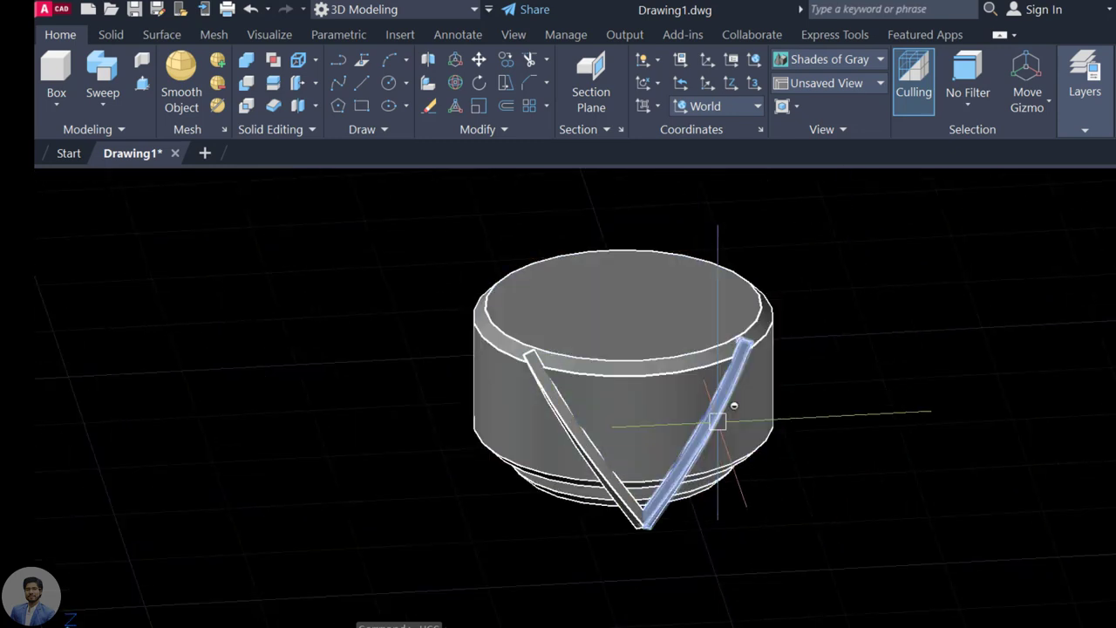
left_click(569, 424)
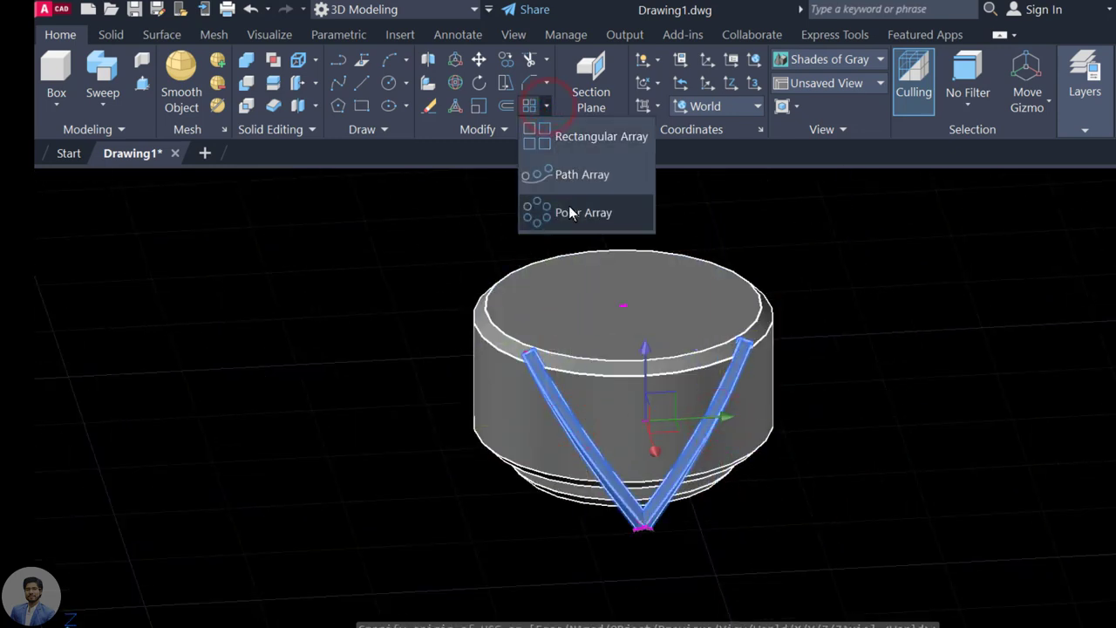
Step: Start a polar array of the selected straps centred on the cylinder's top face
left_click(572, 212)
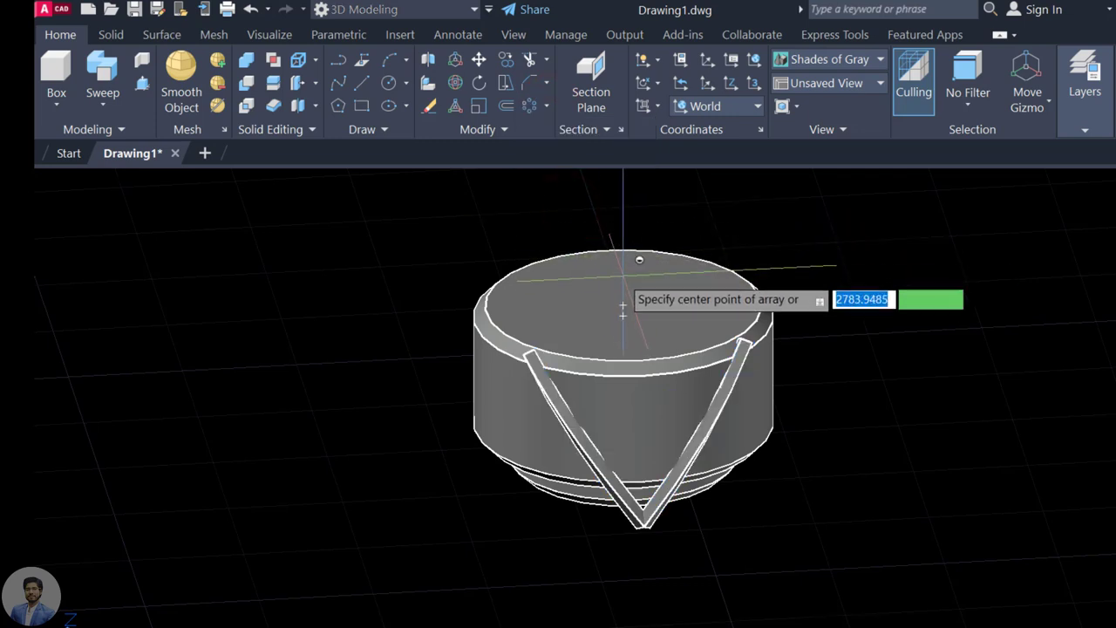
left_click(622, 307)
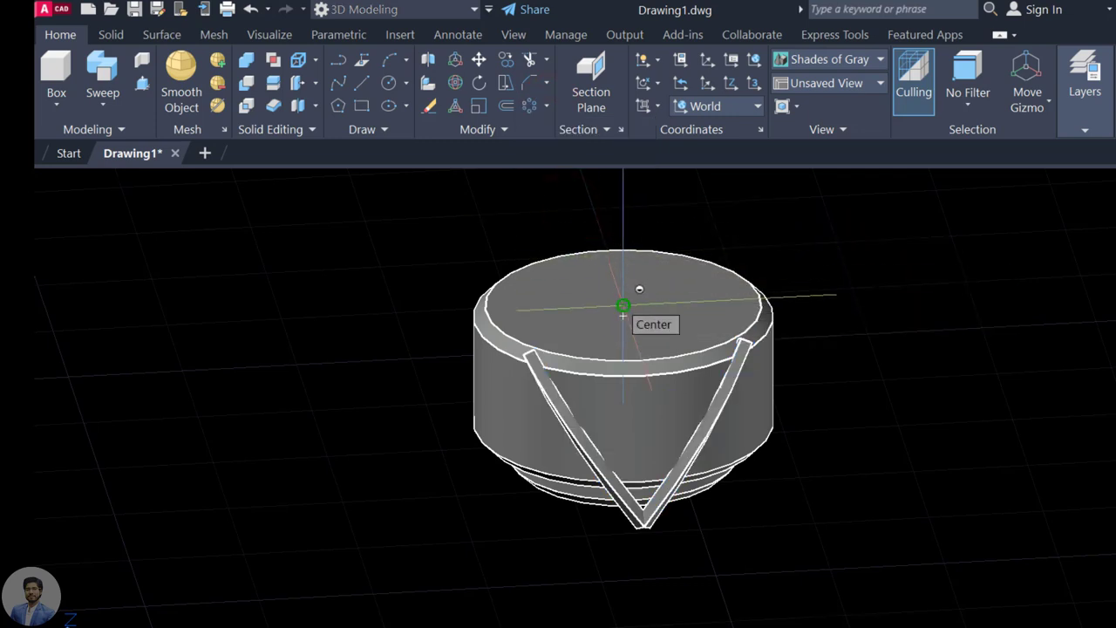
left_click(622, 307)
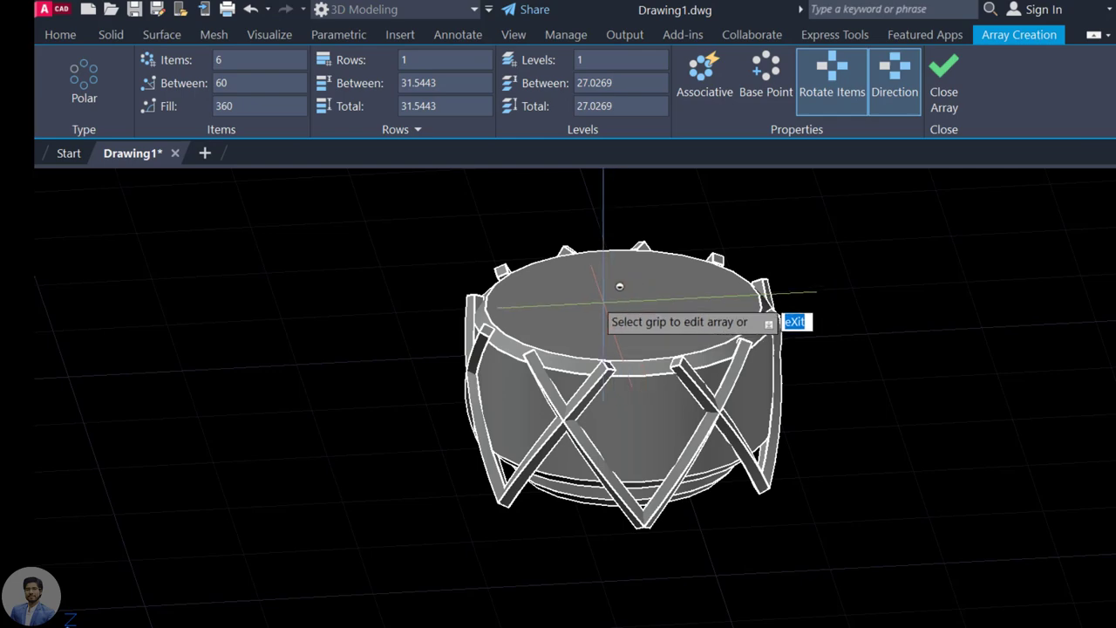
Step: Raise the array's item count to 30, toggle Associative, and close the array
left_click(246, 59)
type("20")
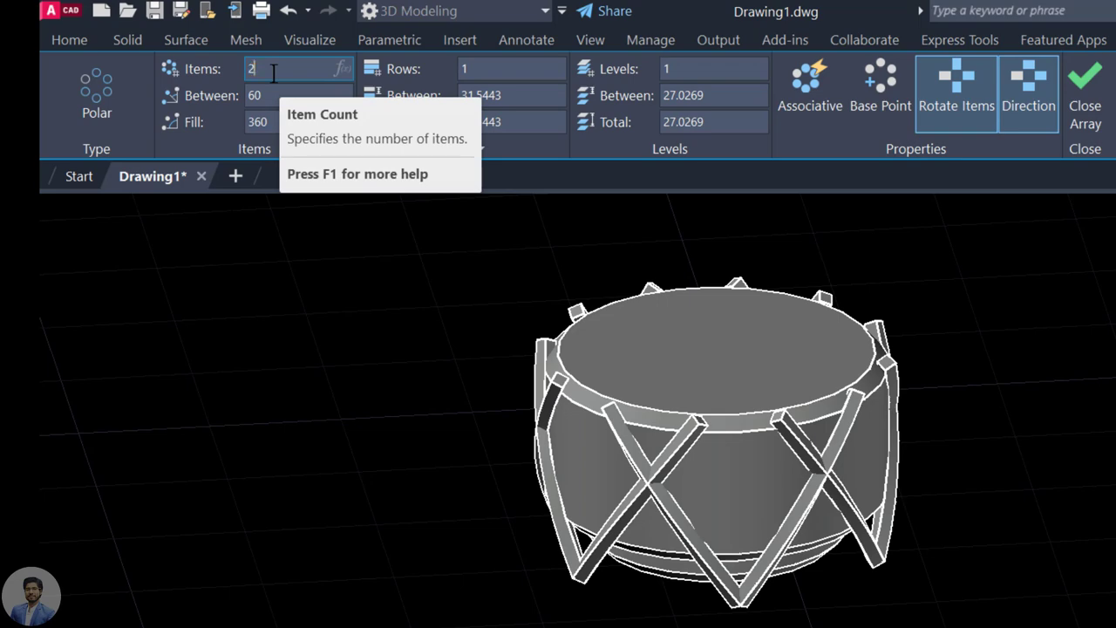
key("Return")
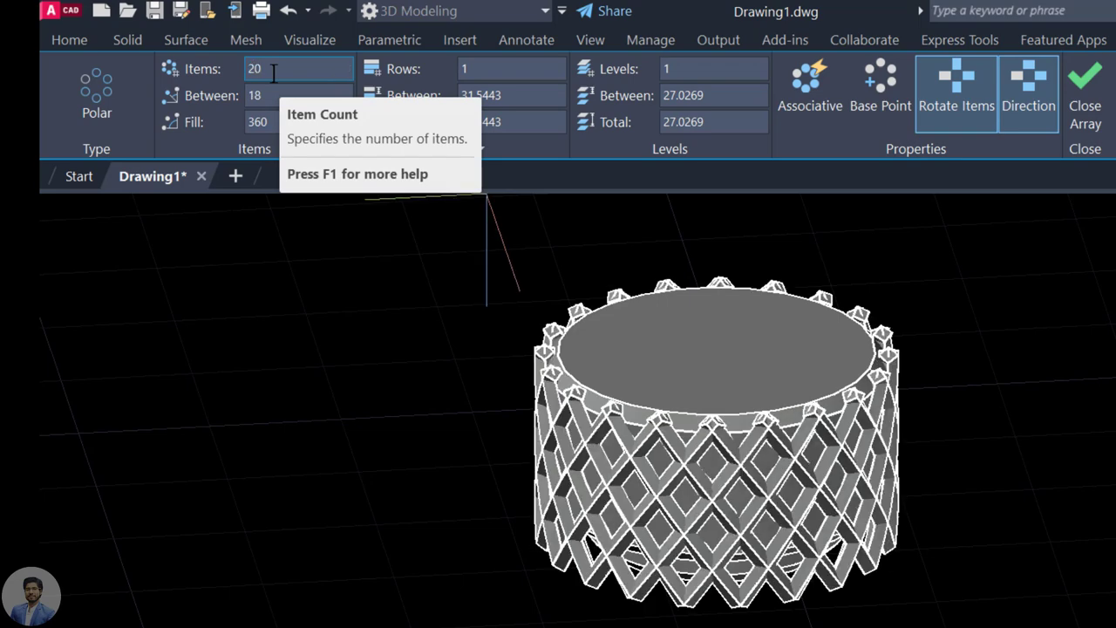
scroll(636, 375, "up", 3)
type("25")
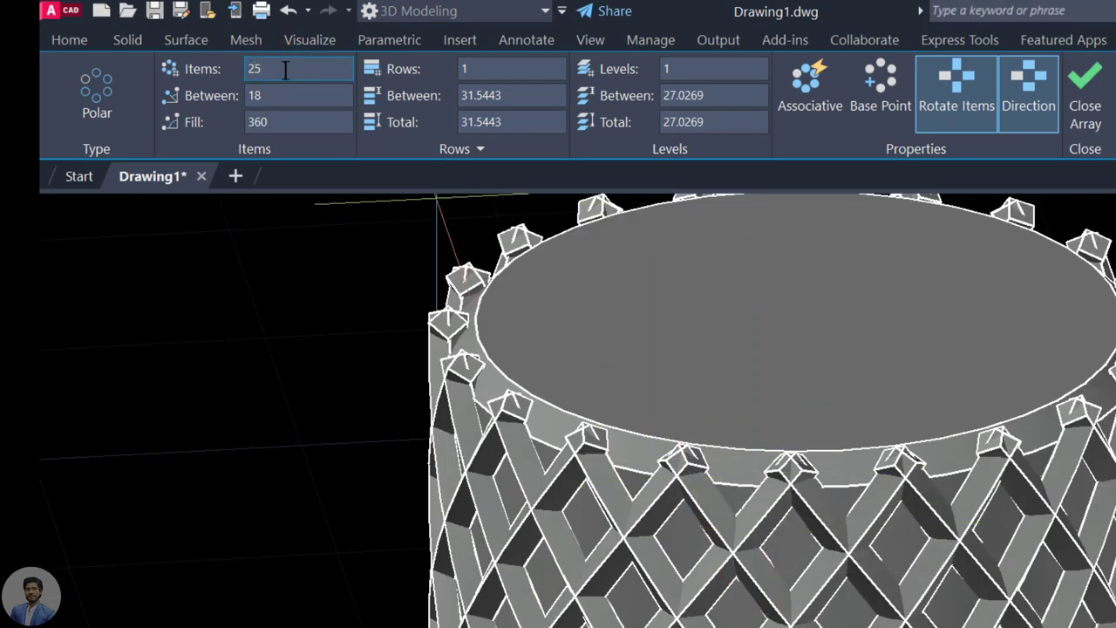
key("Return")
scroll(611, 558, "down", 3)
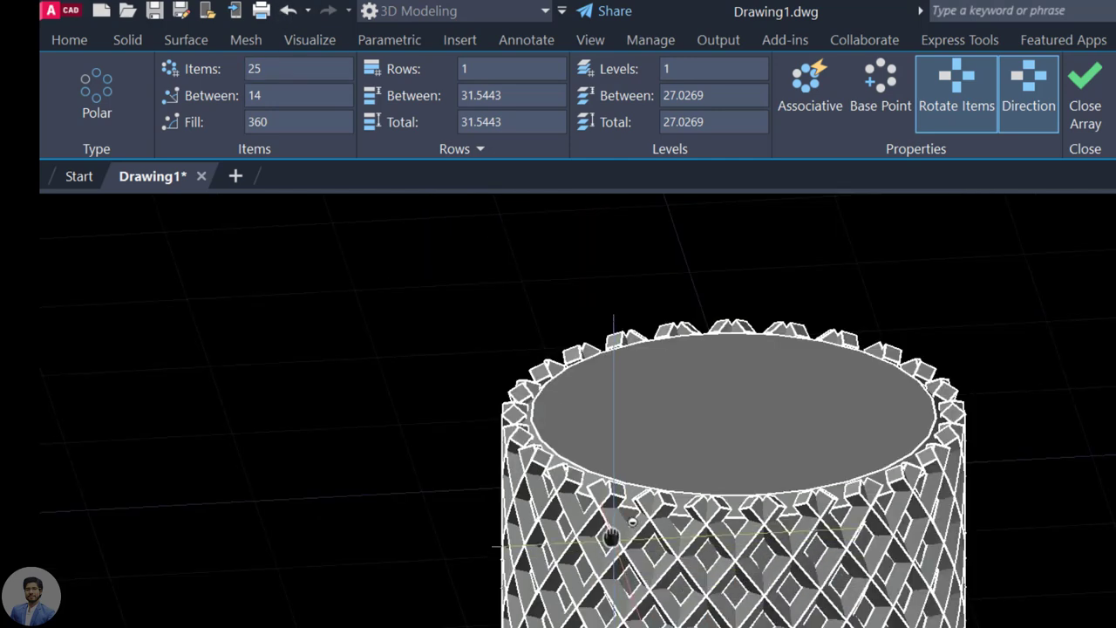
scroll(567, 393, "up", 2)
left_click(309, 70)
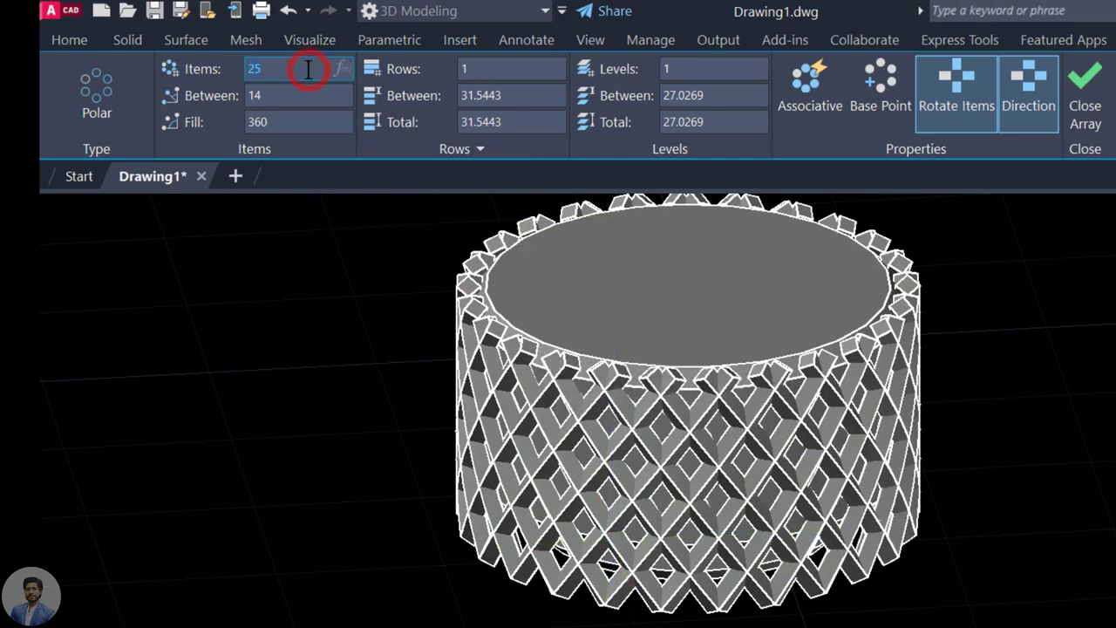
type("28")
key("Return")
key("Return")
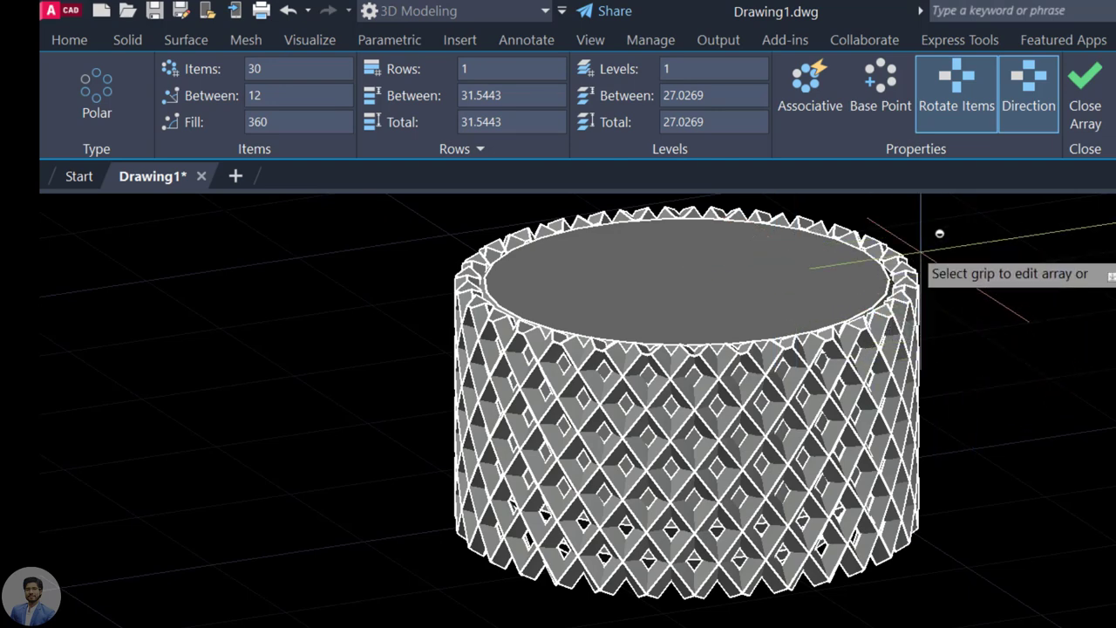
left_click(810, 116)
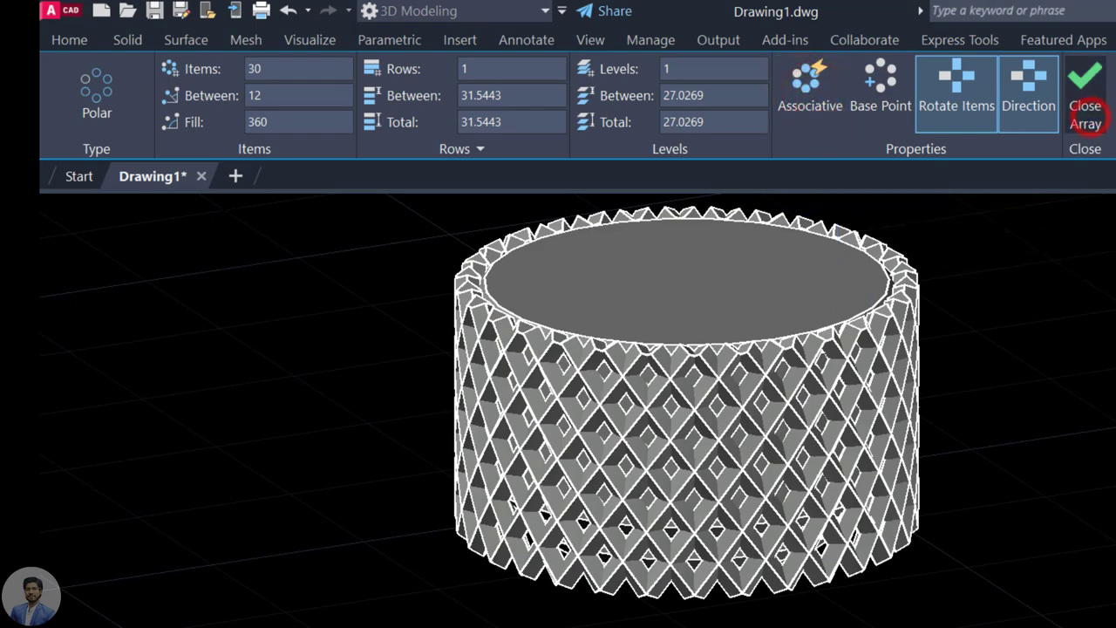
left_click(1086, 115)
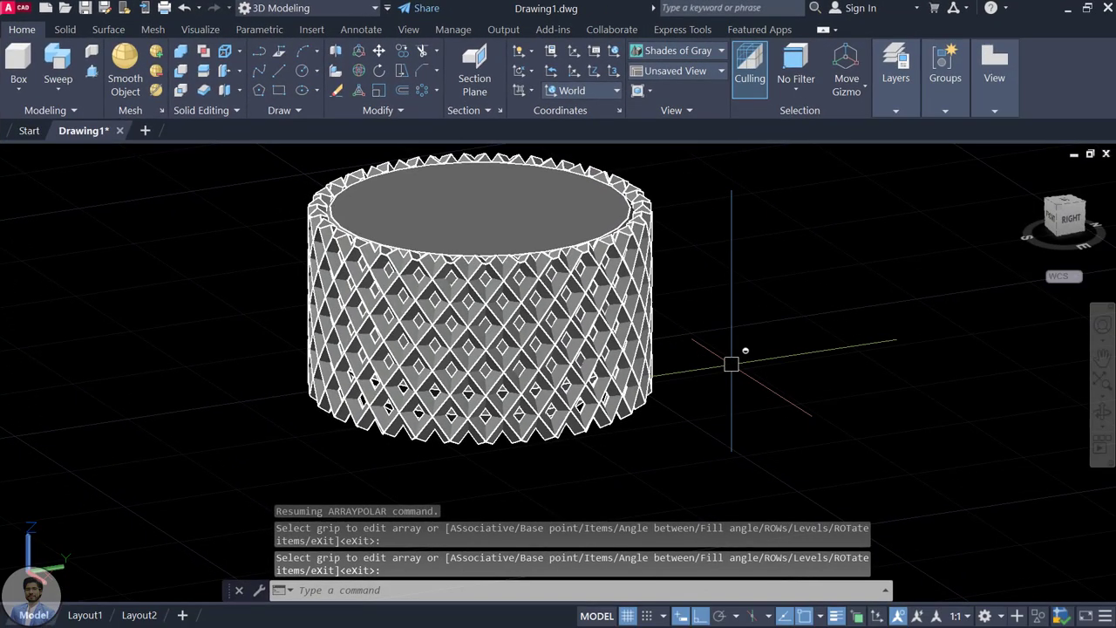
Step: Exit the array command and view the 30-item knurl array from below
mouse_move(723, 362)
middle_mouse_down("shift")
mouse_move(671, 190)
mouse_move(647, 290)
mouse_move(658, 269)
mouse_move(654, 355)
middle_mouse_up("shift")
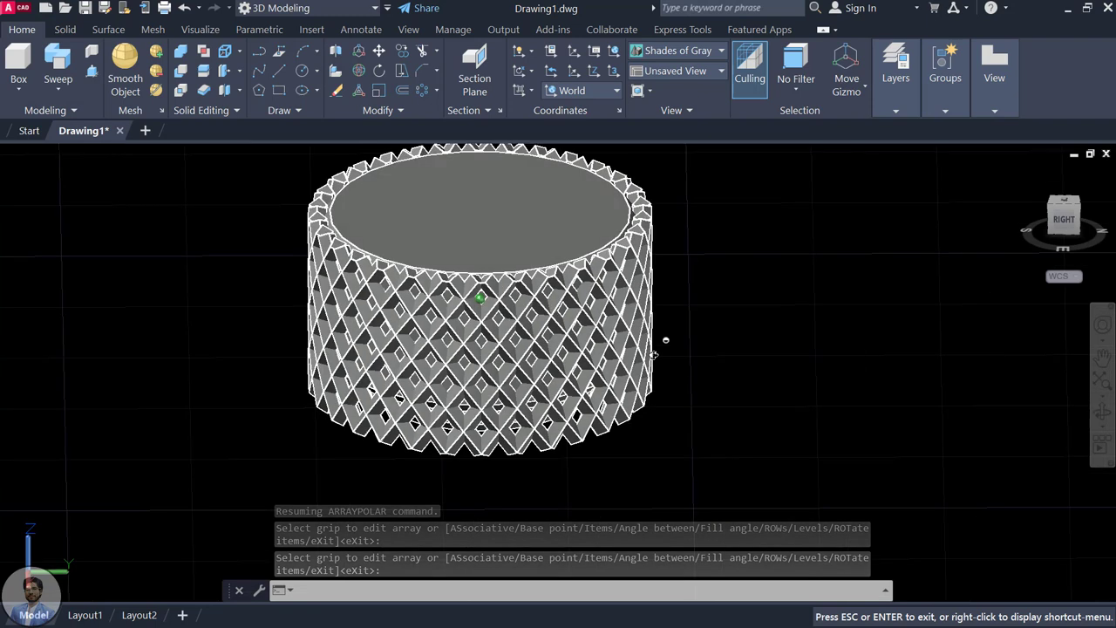
key("Return")
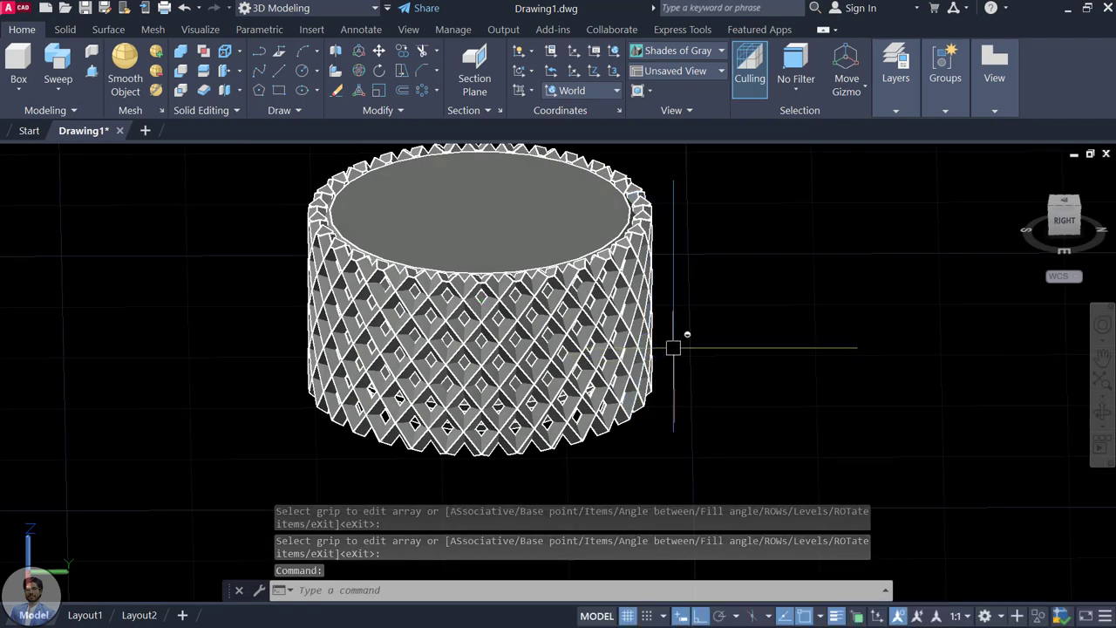
middle_click_drag(540, 371, 576, 384)
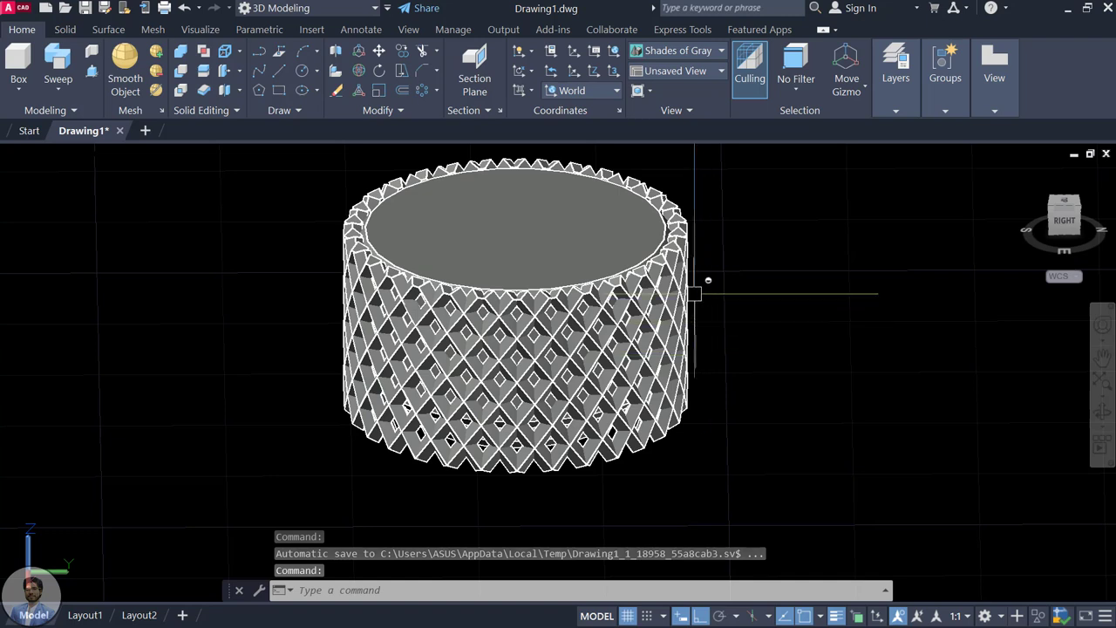
Step: Start a Subtract from the Solid tab with the cylinder as the solid to cut
left_click(559, 211)
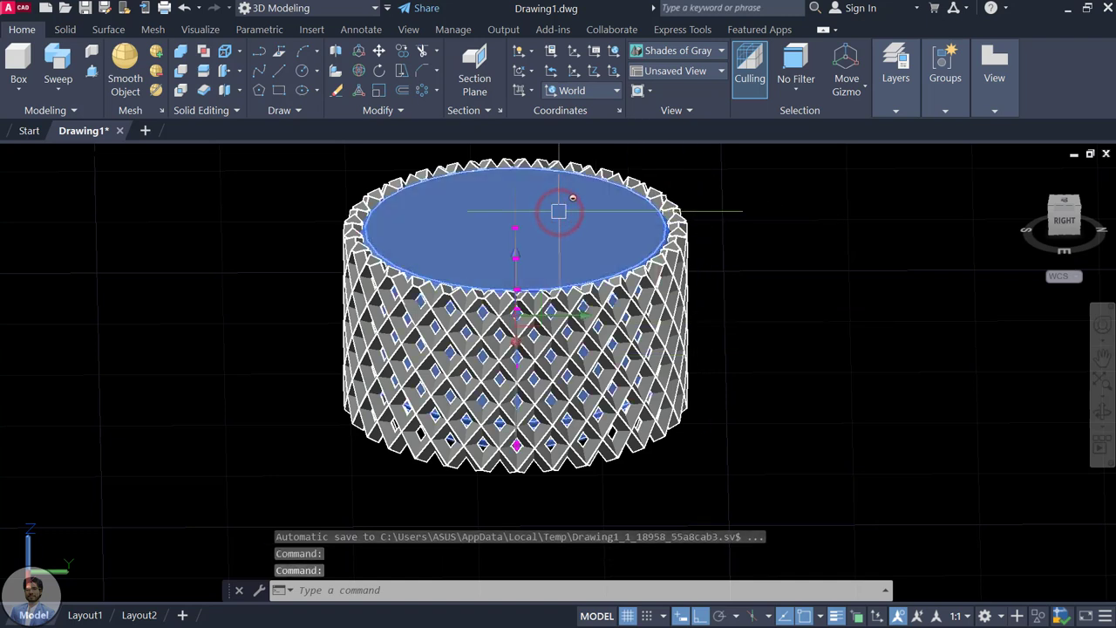
key("Escape")
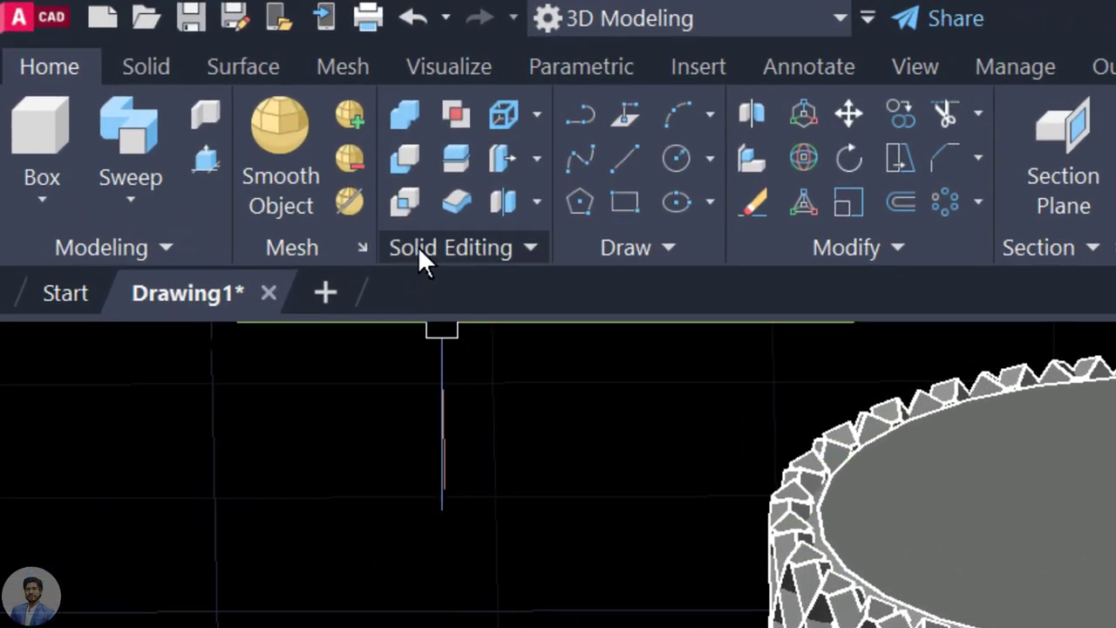
mouse_move(405, 159)
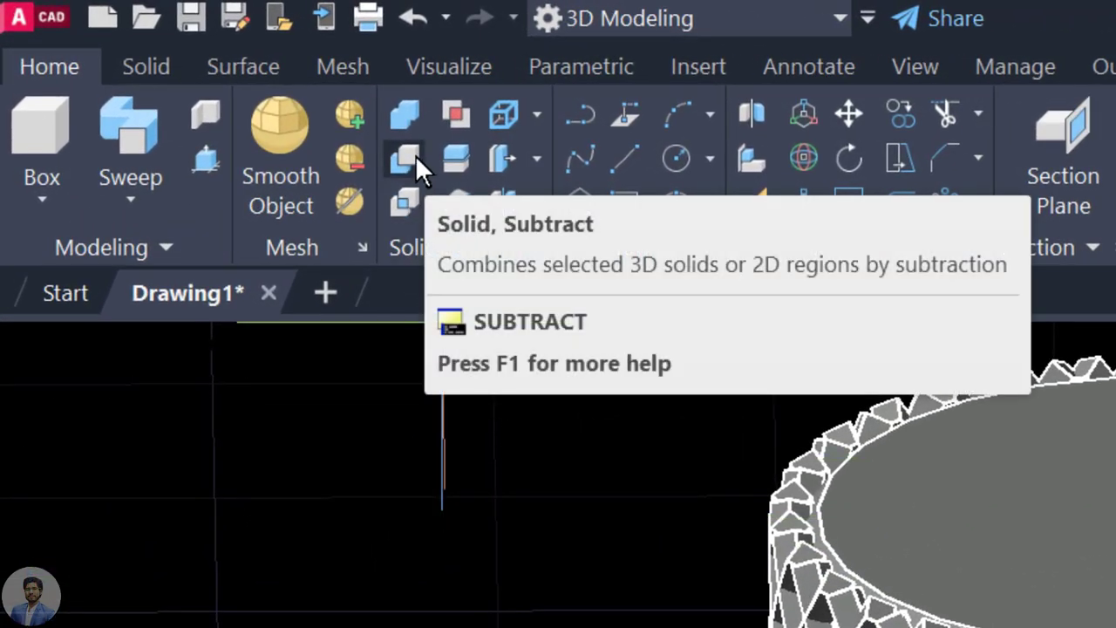
left_click(136, 63)
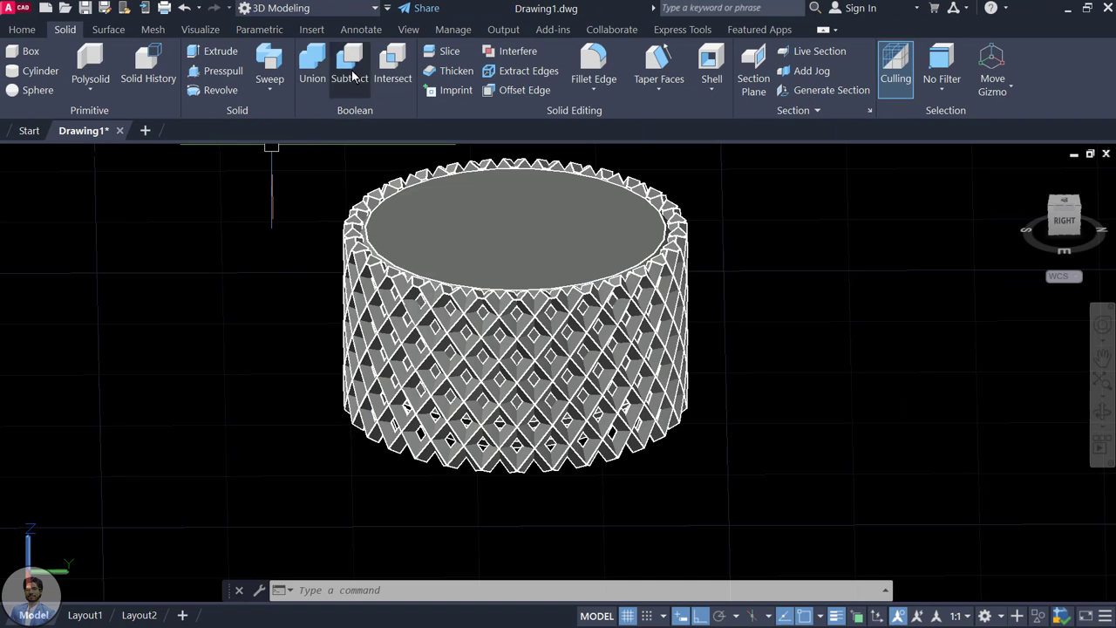
left_click(352, 70)
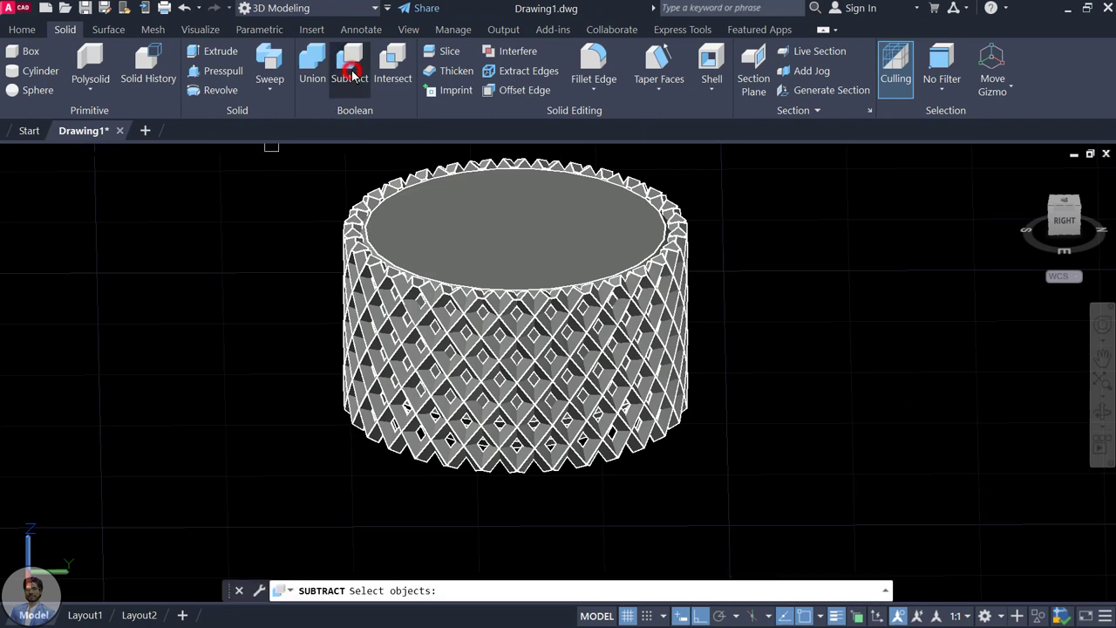
left_click(497, 227)
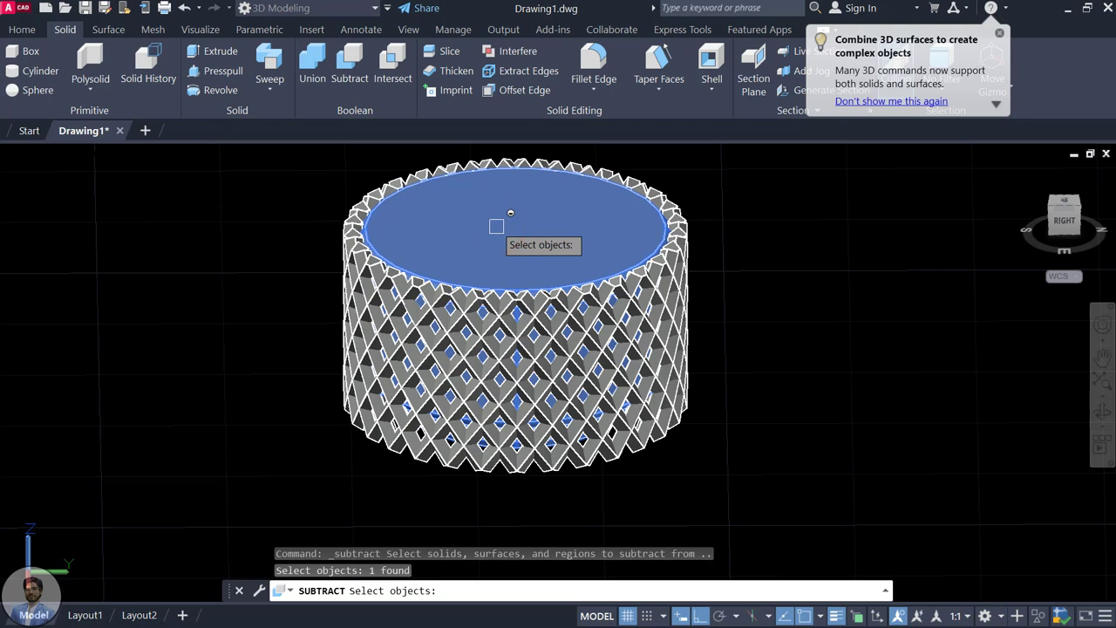
key("Return")
Step: Window-select all the cutters, leave the cylinder out, and apply the subtraction
scroll(497, 249, "down", 2)
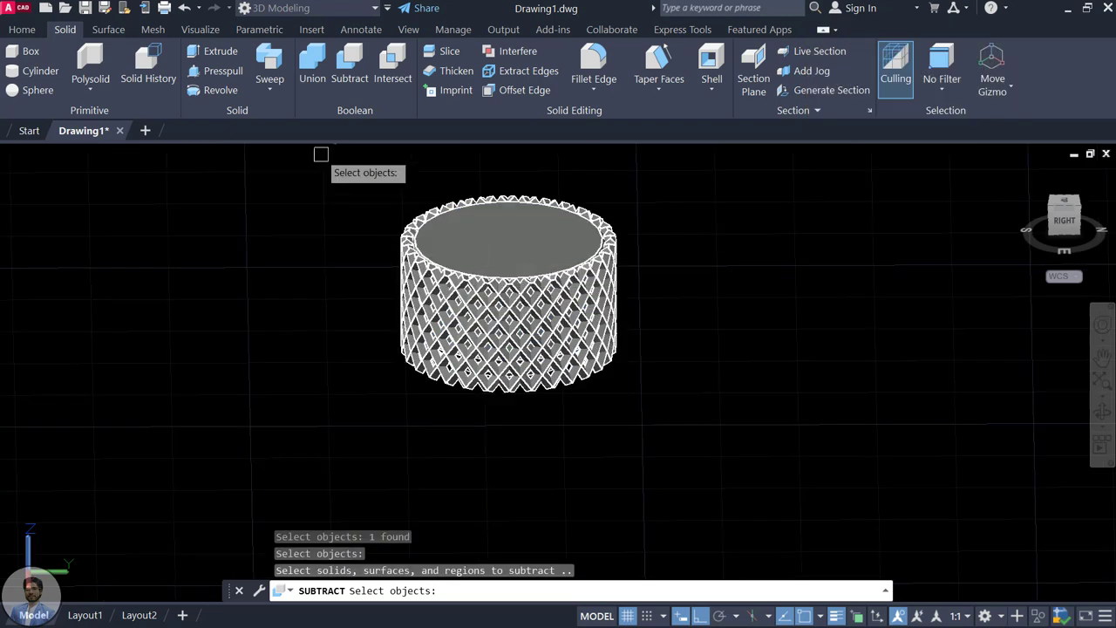
left_click(341, 177)
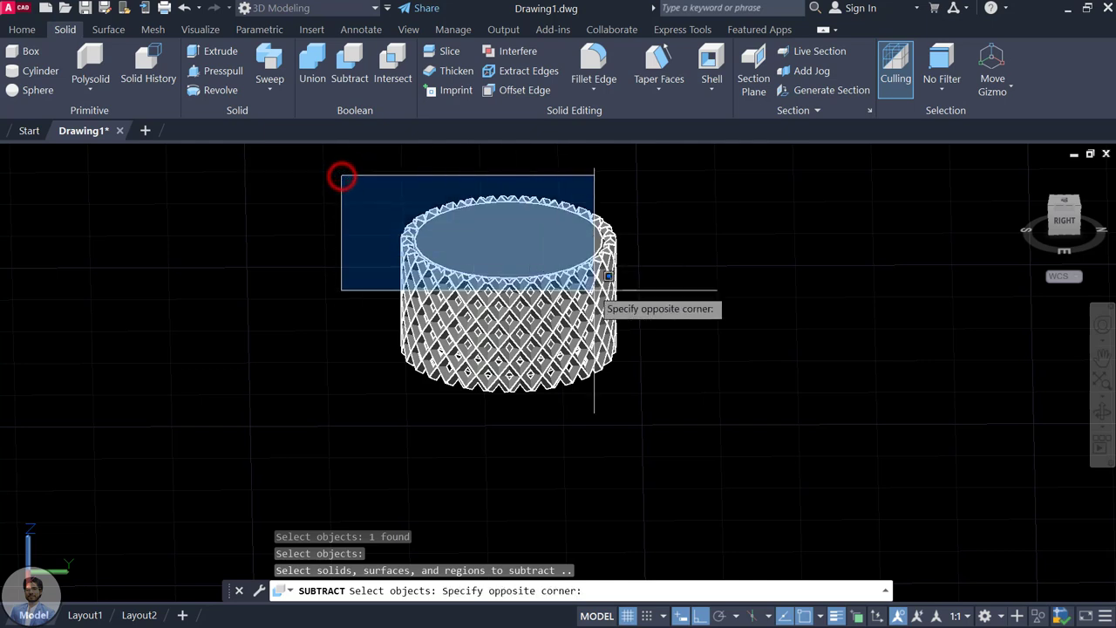
left_click(675, 417)
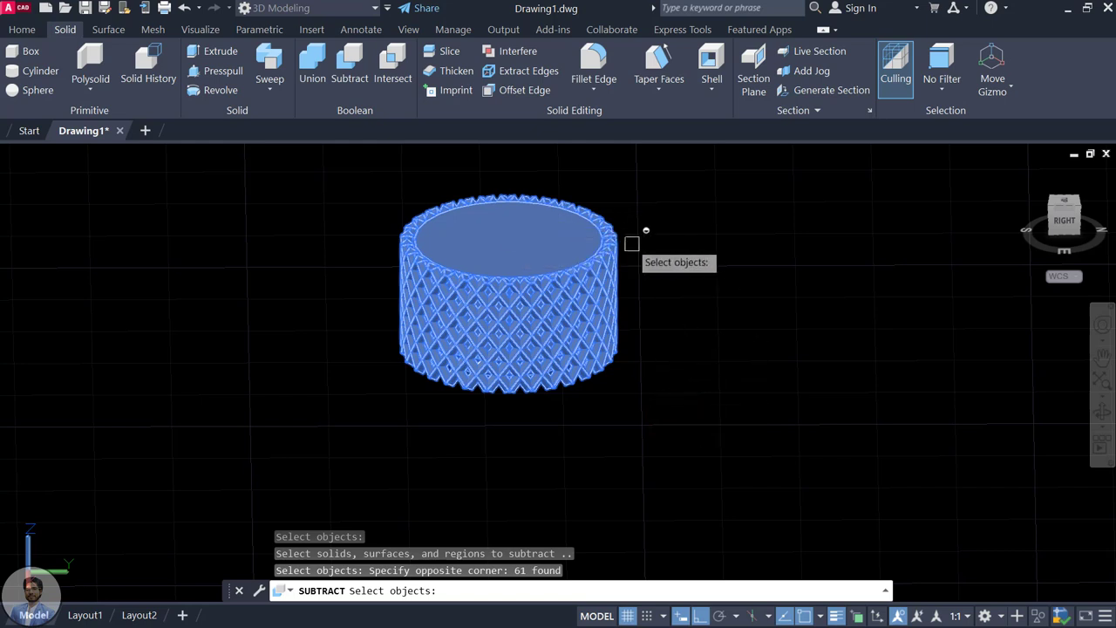
left_click(525, 234, "shift")
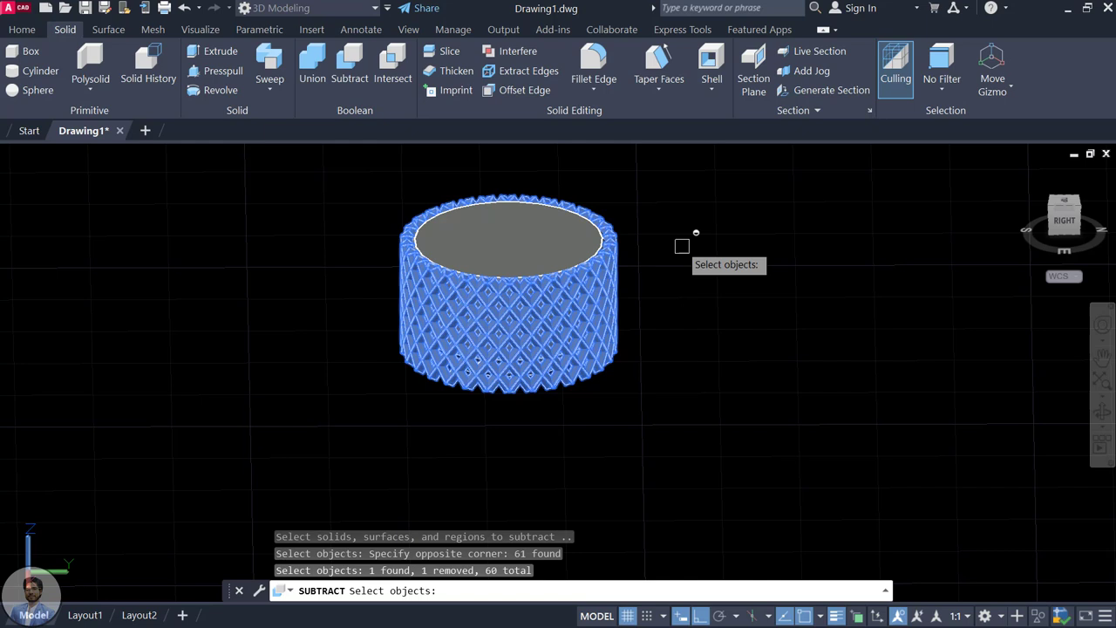
key("Return")
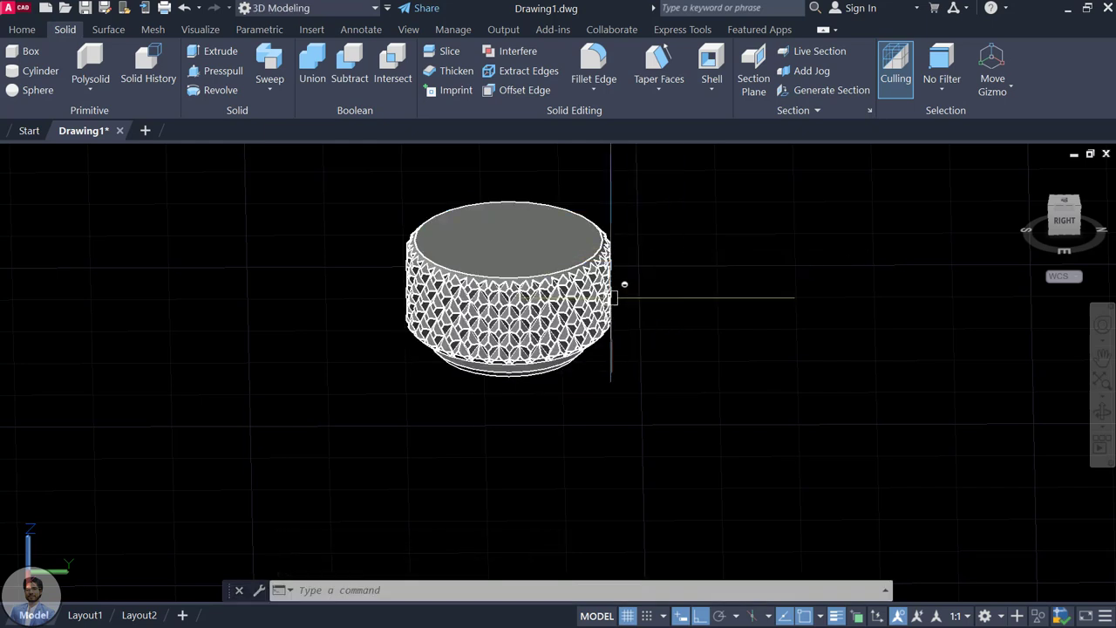
scroll(545, 301, "up", 3)
mouse_move(551, 331)
middle_mouse_down("shift")
mouse_move(629, 291)
mouse_move(653, 321)
mouse_move(594, 314)
middle_mouse_up("shift")
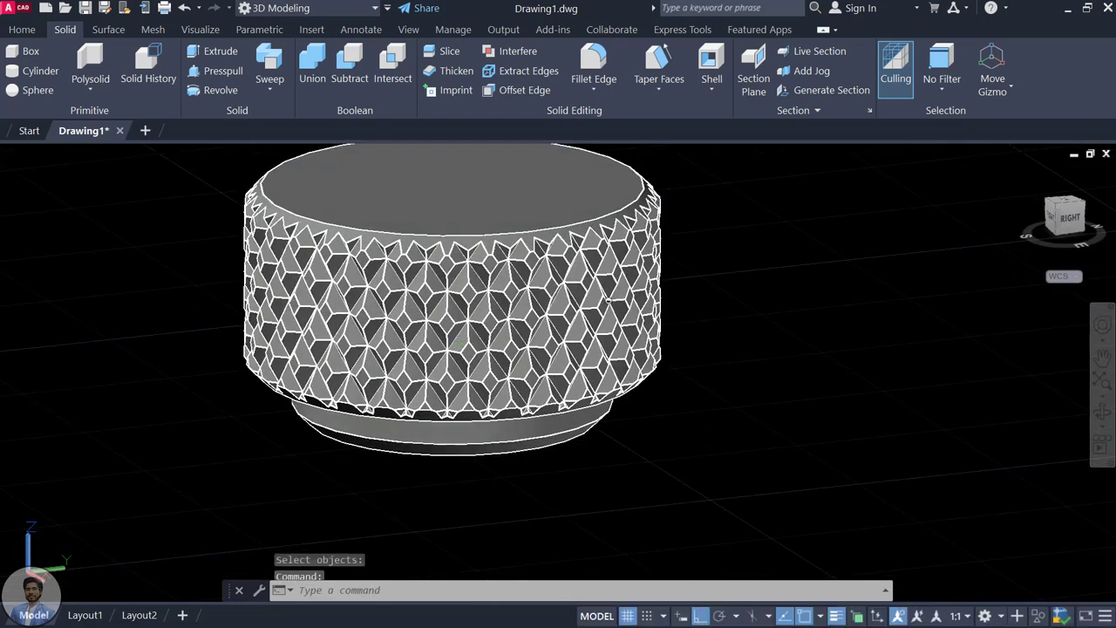
middle_click_drag(595, 314, 663, 356)
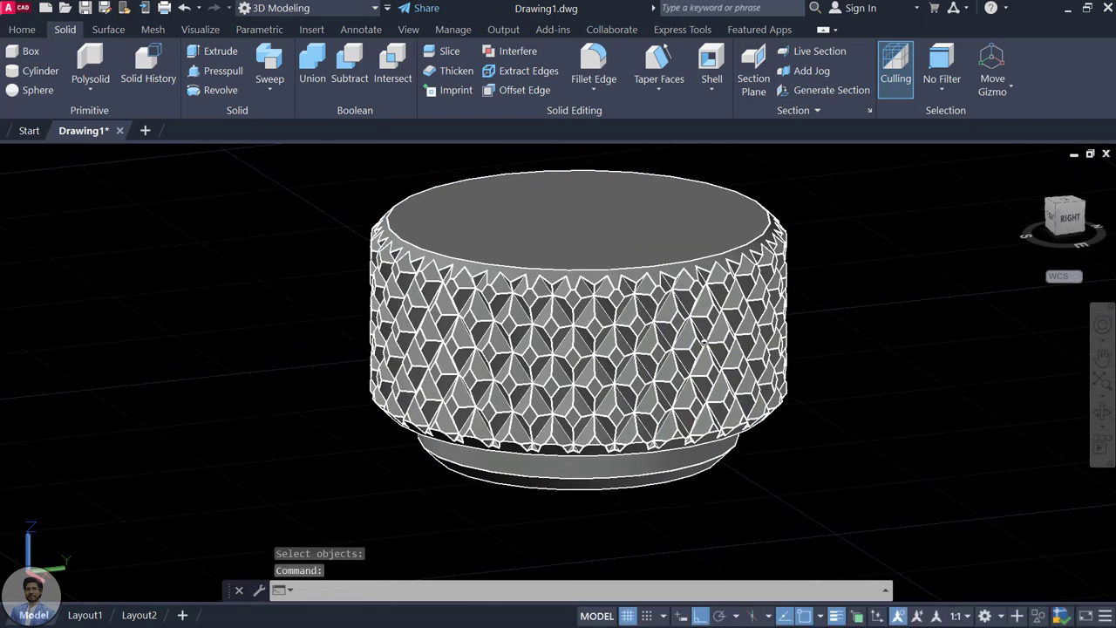
mouse_move(812, 367)
middle_mouse_down("shift")
mouse_move(749, 372)
mouse_move(668, 342)
mouse_move(599, 297)
mouse_move(665, 360)
middle_mouse_up("shift")
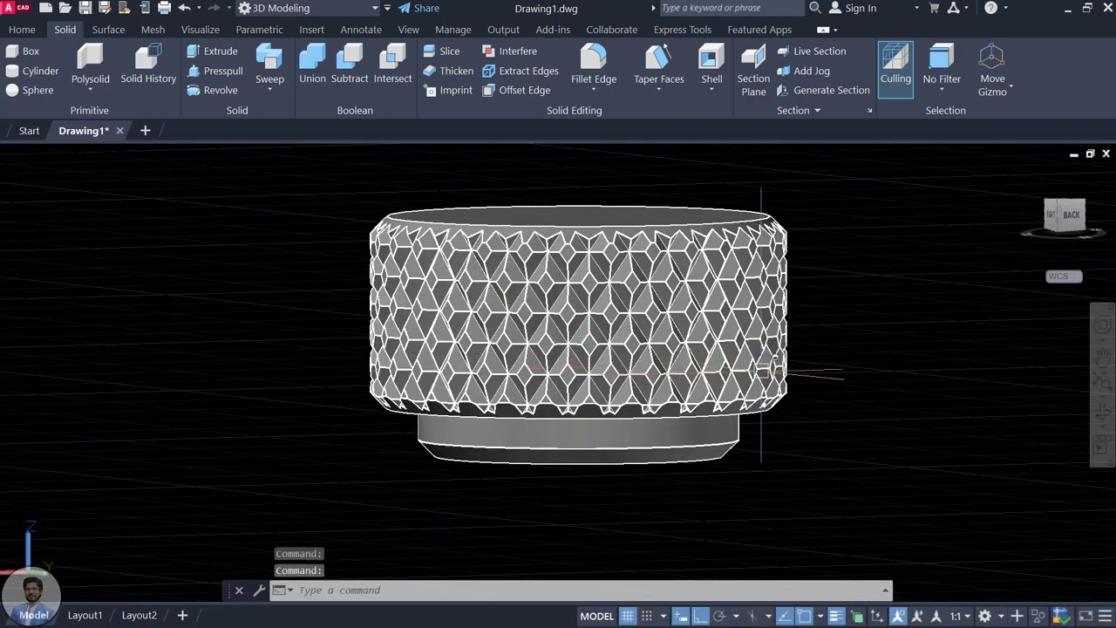
Step: Undo back past the subtraction with Ctrl+Z, then redo to restore the polar array
key("Escape")
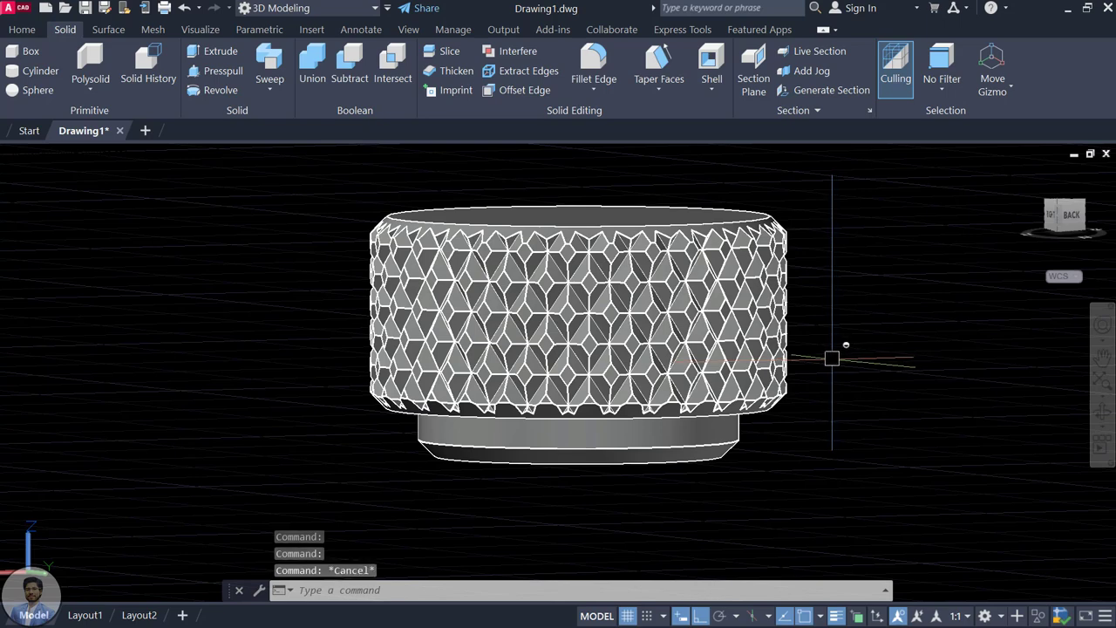
key("ctrl+z")
key("ctrl+z")
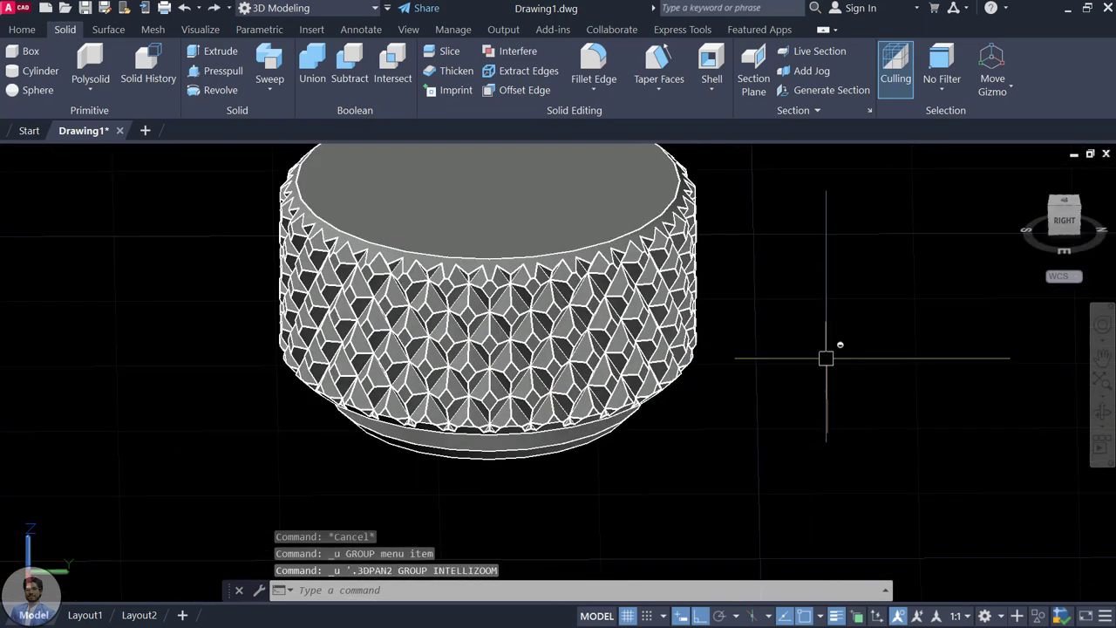
key("ctrl+z")
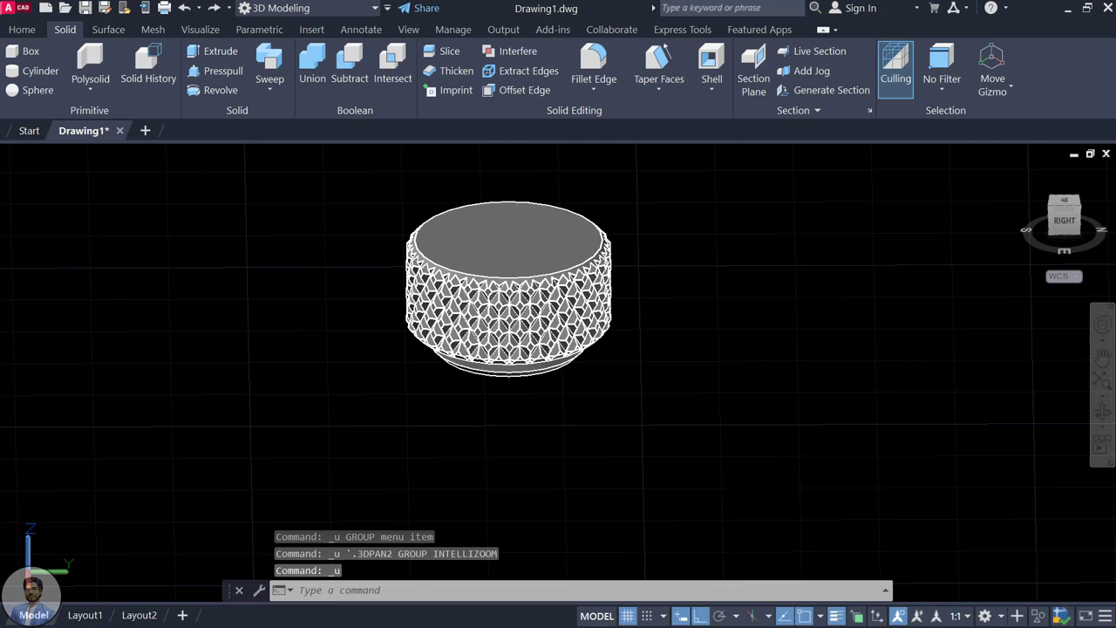
key("ctrl+y")
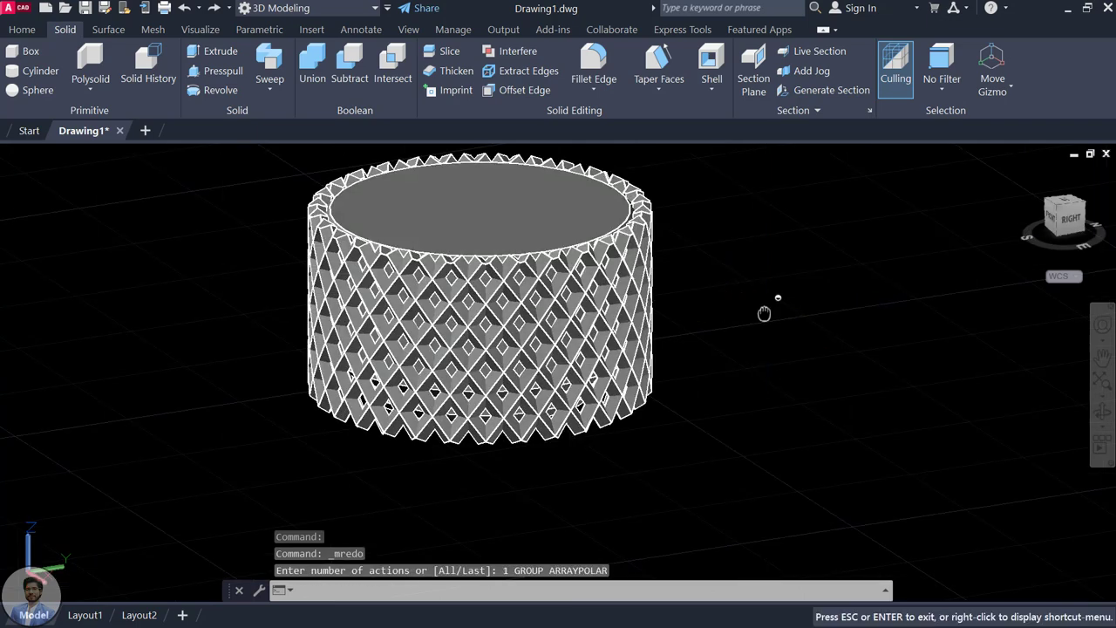
middle_click_drag(767, 311, 768, 316)
key("Escape")
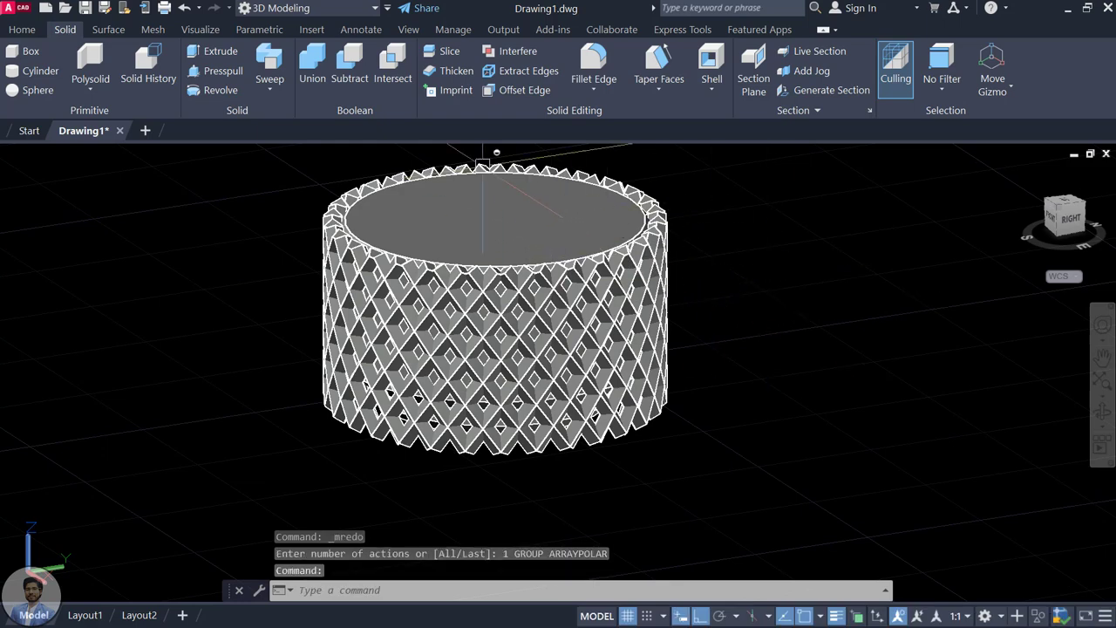
Step: Subtract all 60 window-selected cutters from the cylinder again, excluding the cylinder itself
left_click(349, 77)
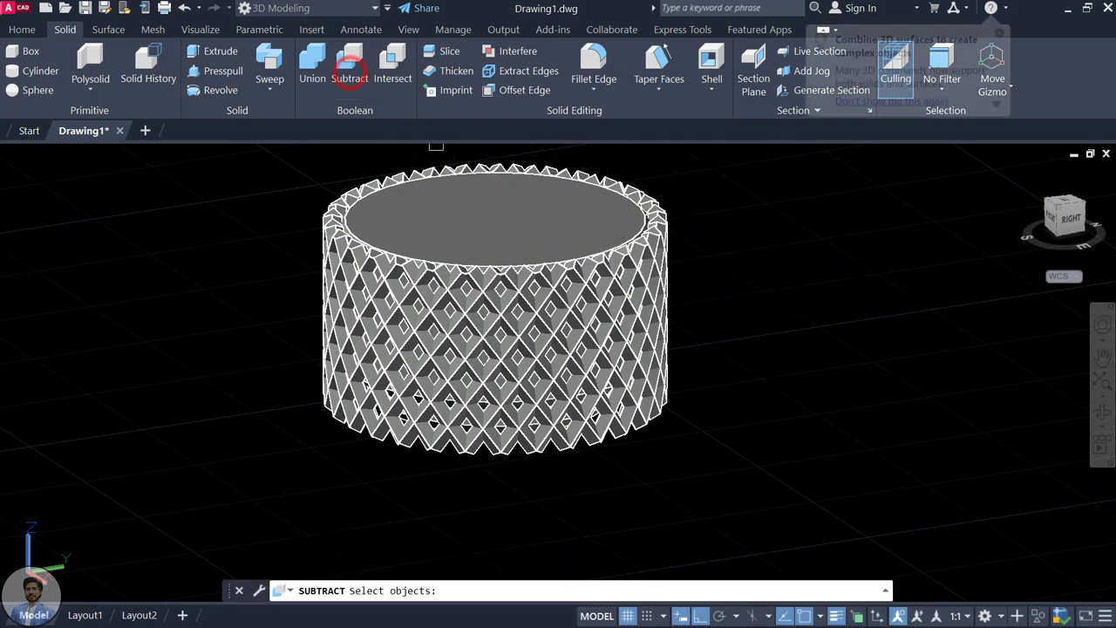
left_click(472, 207)
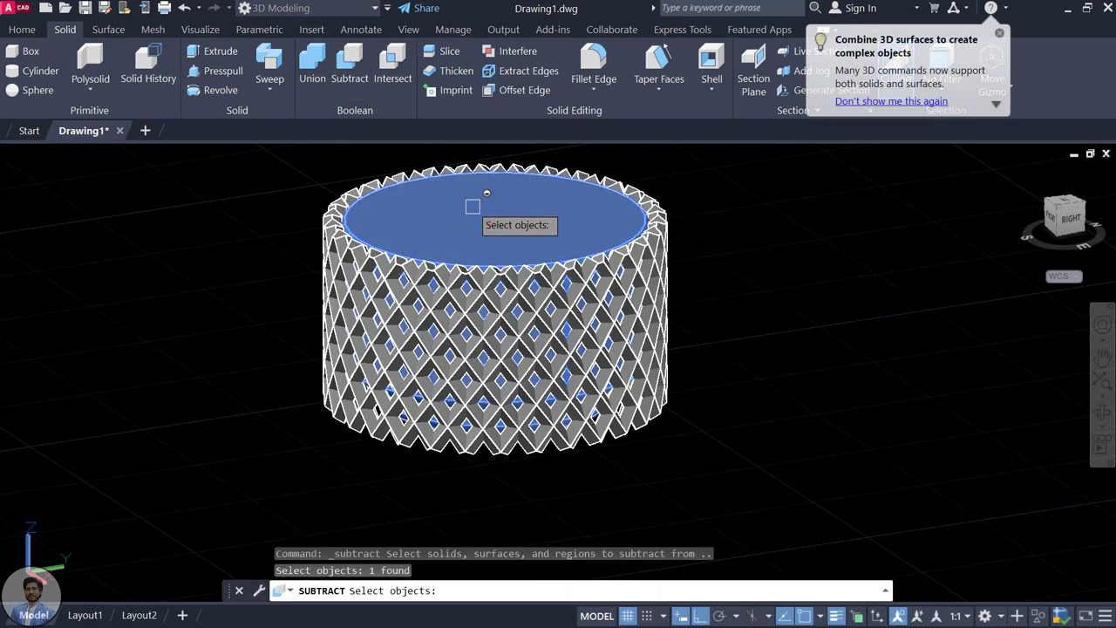
key("Return")
left_click(250, 155)
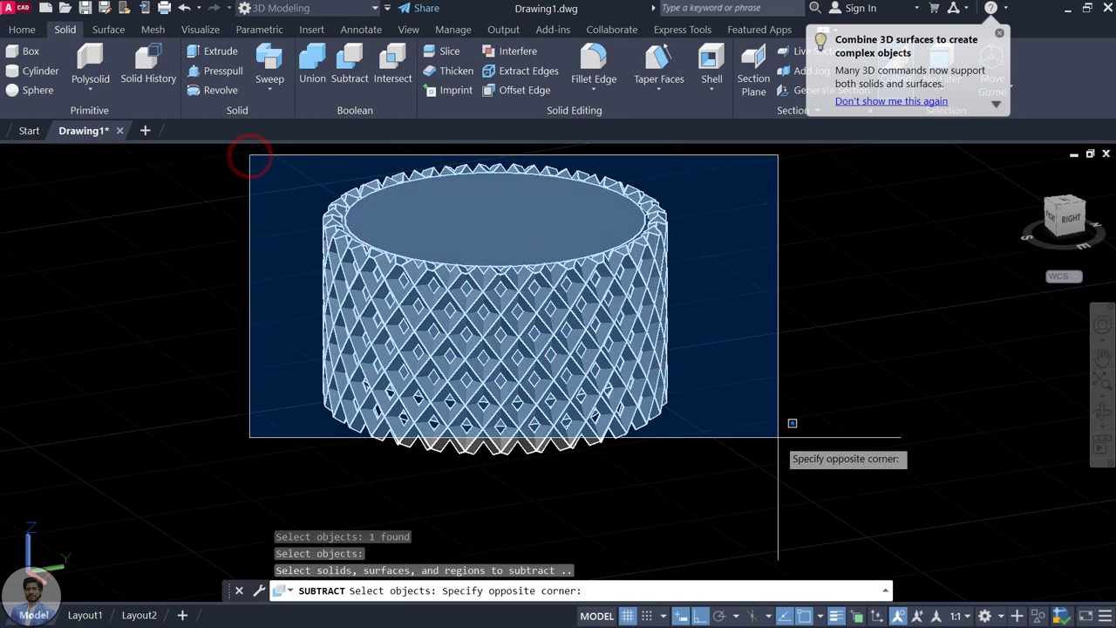
left_click(778, 437)
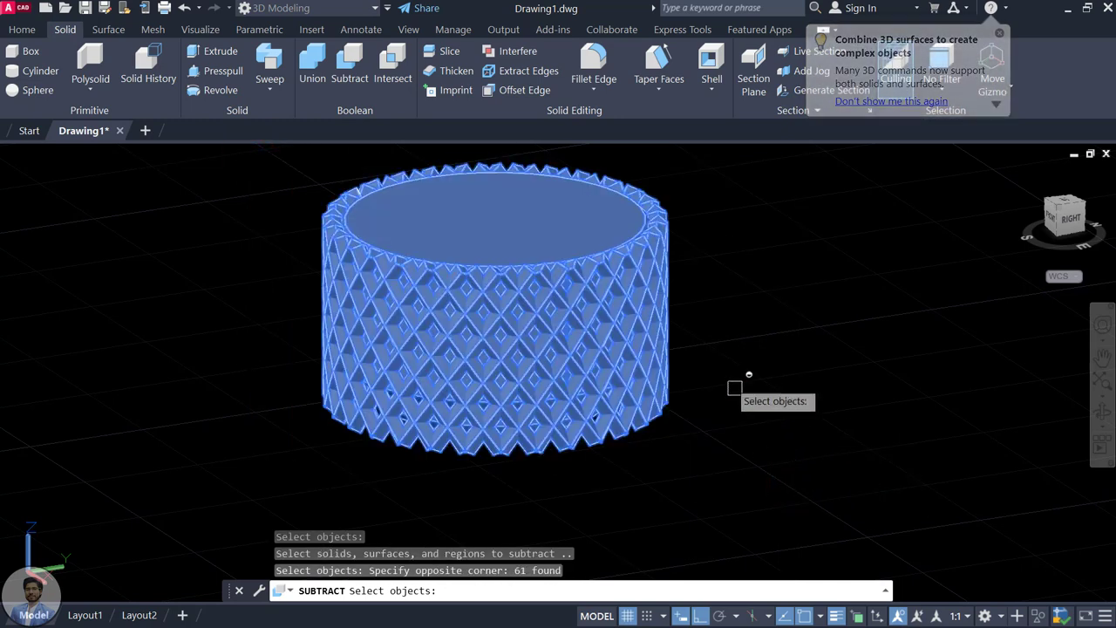
left_click(564, 229, "shift")
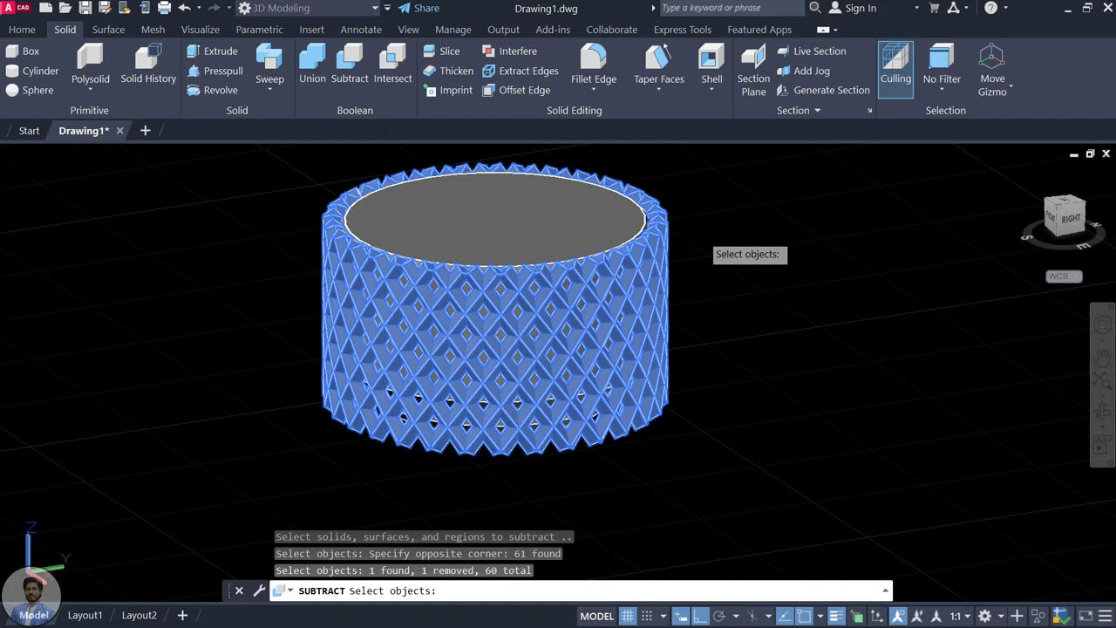
key("Return")
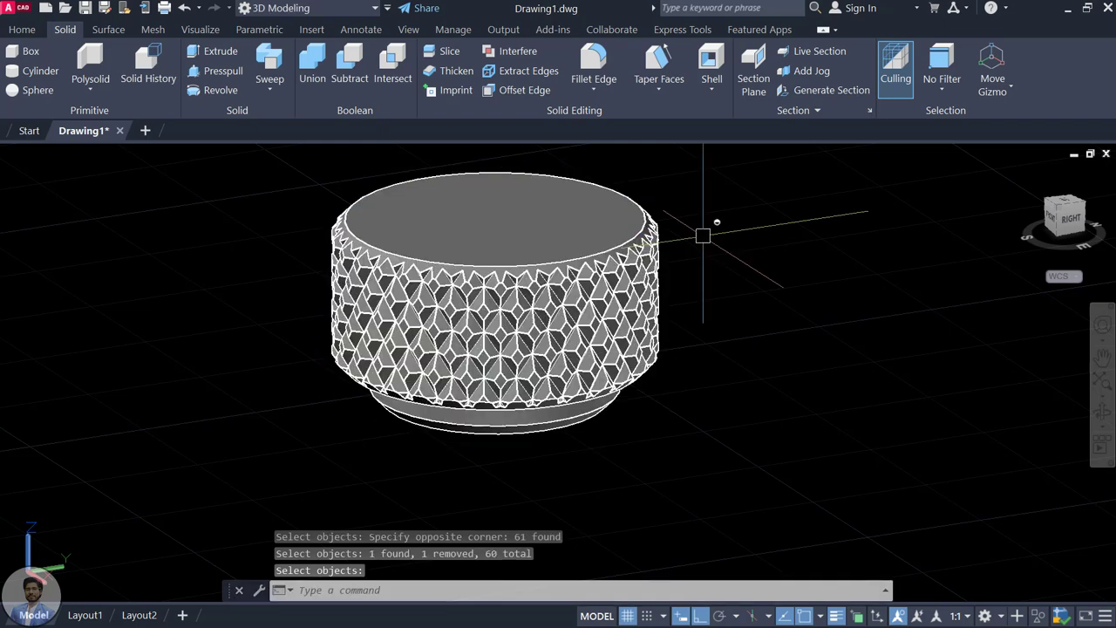
Step: Select the knurled head and orbit to see it from the side
scroll(738, 270, "down", 4)
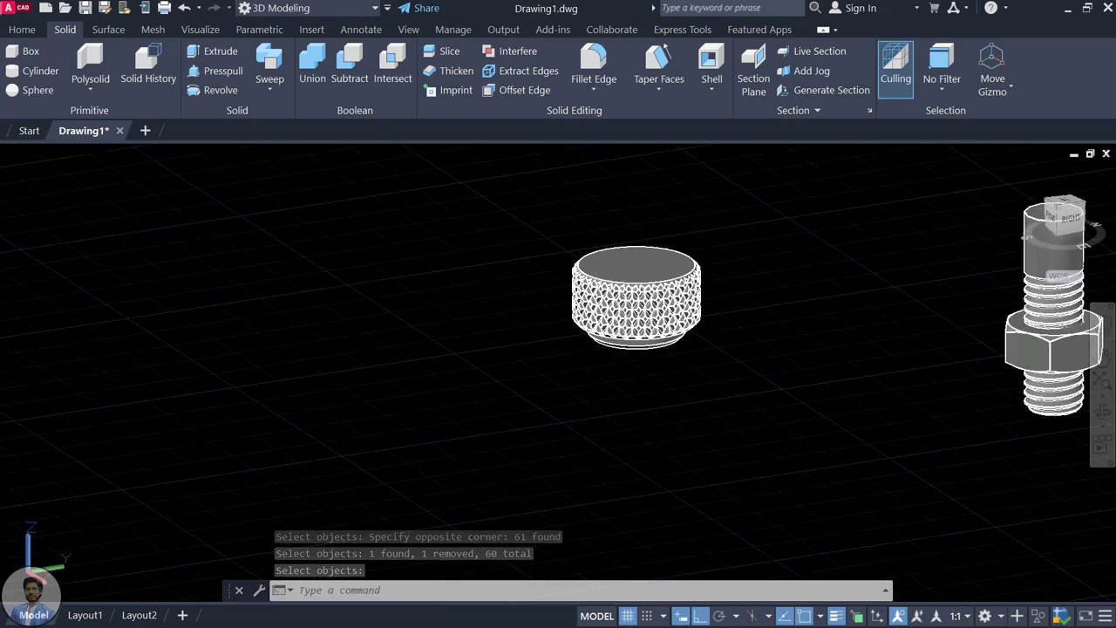
middle_click_drag(723, 324, 672, 348)
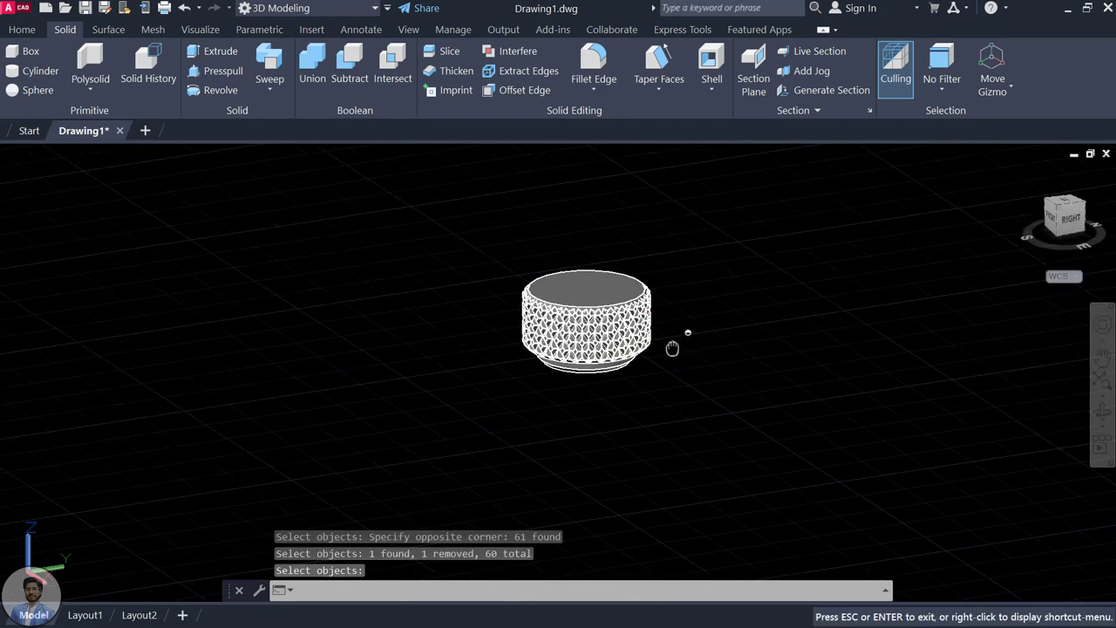
key("Escape")
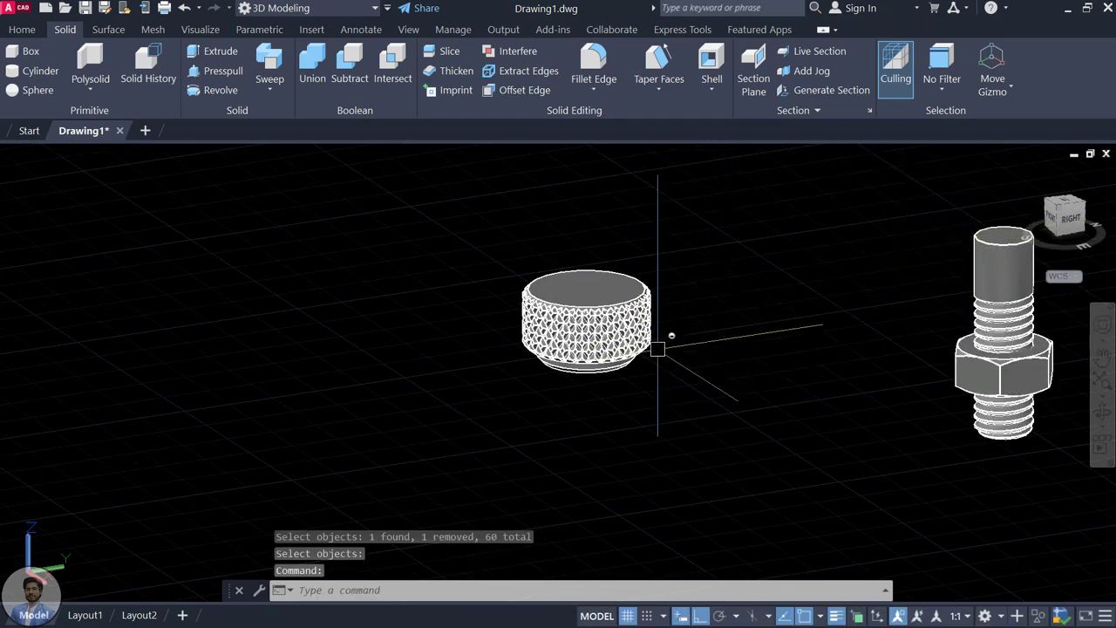
left_click(650, 344)
middle_click_drag(657, 349, 665, 311, "shift")
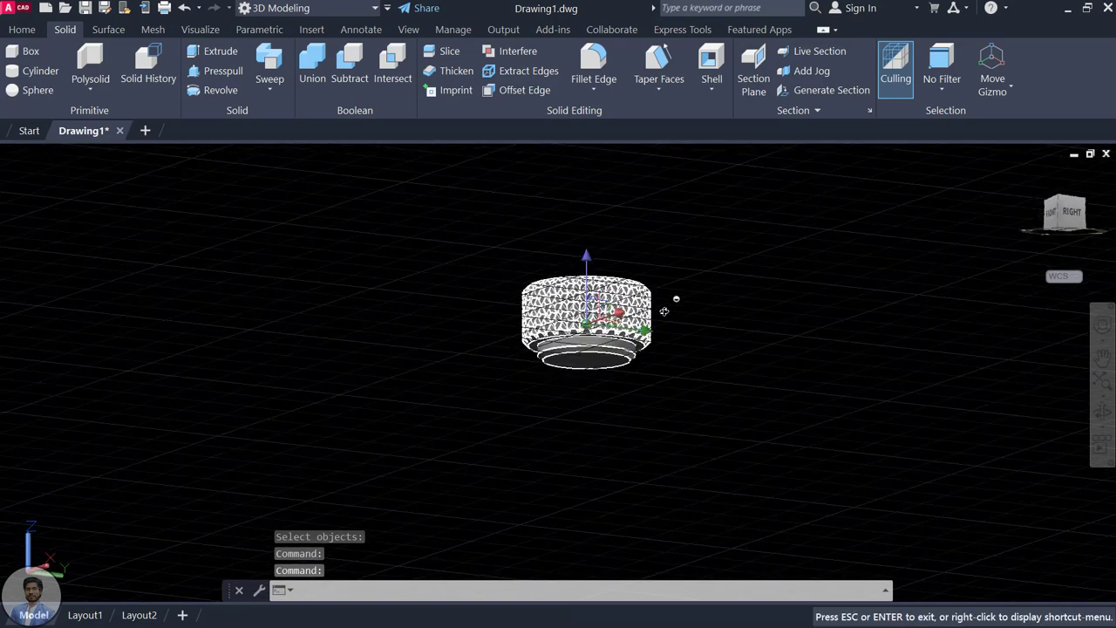
scroll(577, 345, "up", 3)
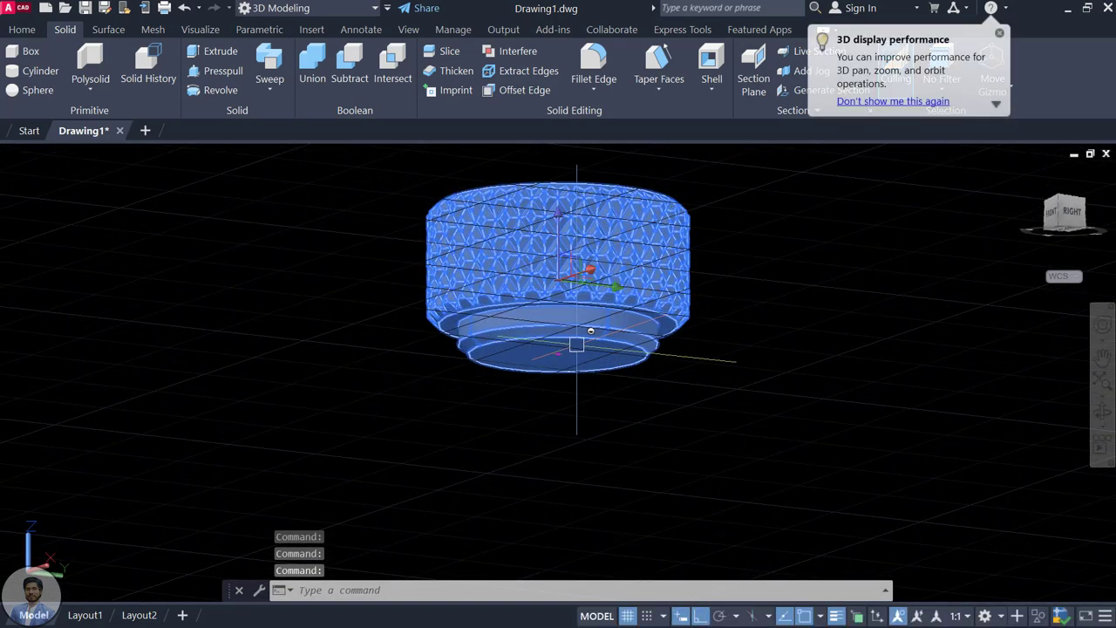
Step: Move the head with M from its bottom centre onto the top of the threaded shank
type("m")
key("Return")
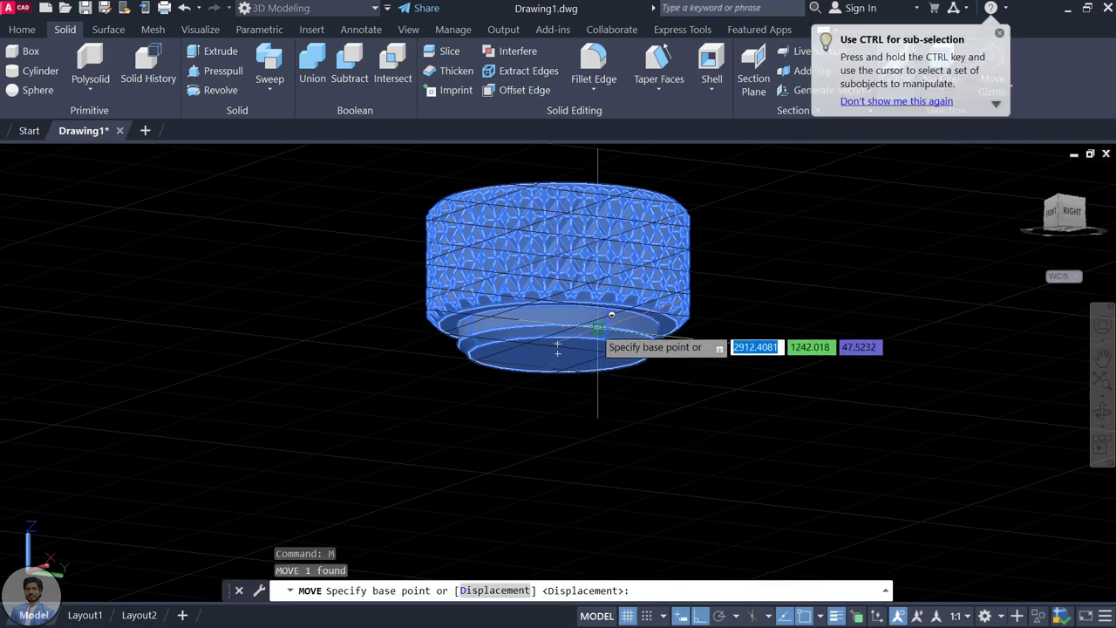
left_click(558, 352)
scroll(558, 353, "down", 2)
scroll(558, 354, "down", 3)
scroll(789, 410, "up", 2)
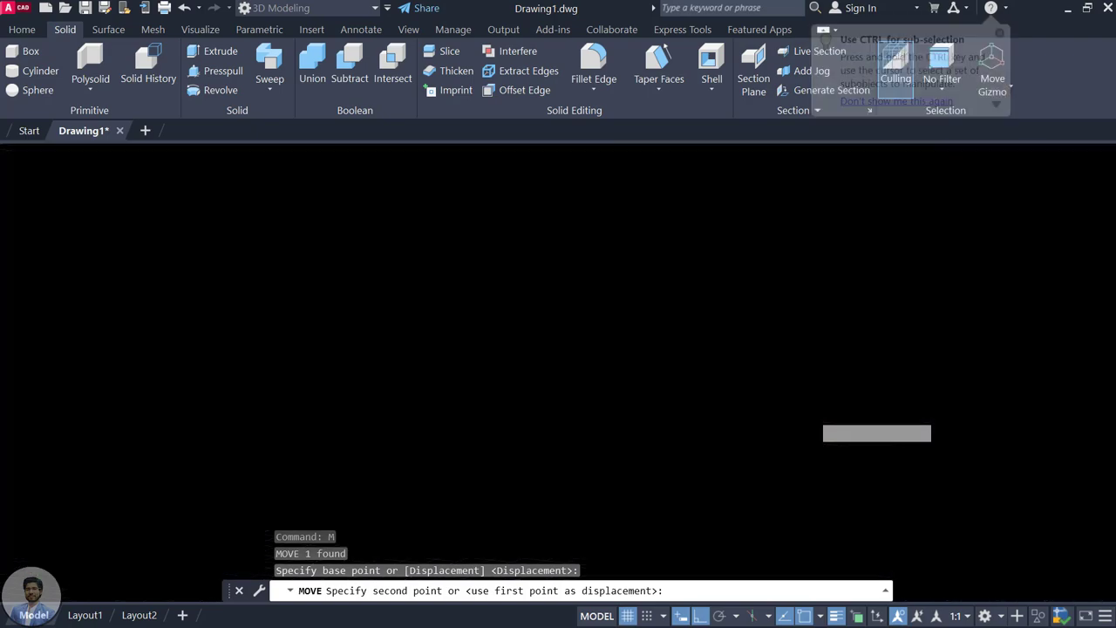
scroll(807, 401, "up", 2)
scroll(807, 402, "up", 1)
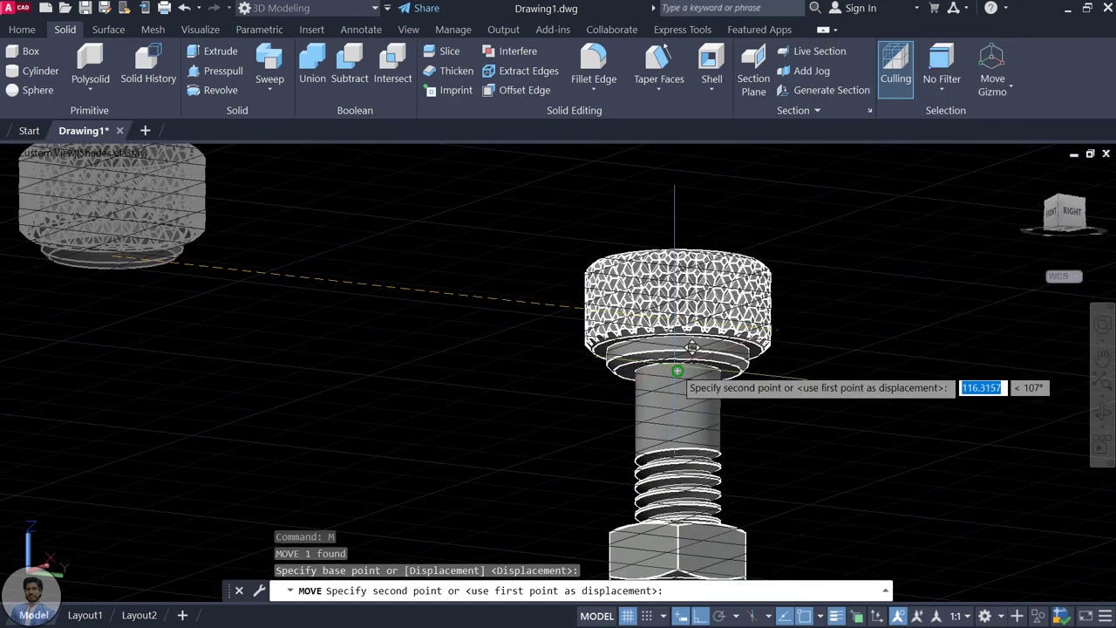
left_click(691, 355)
key("Escape")
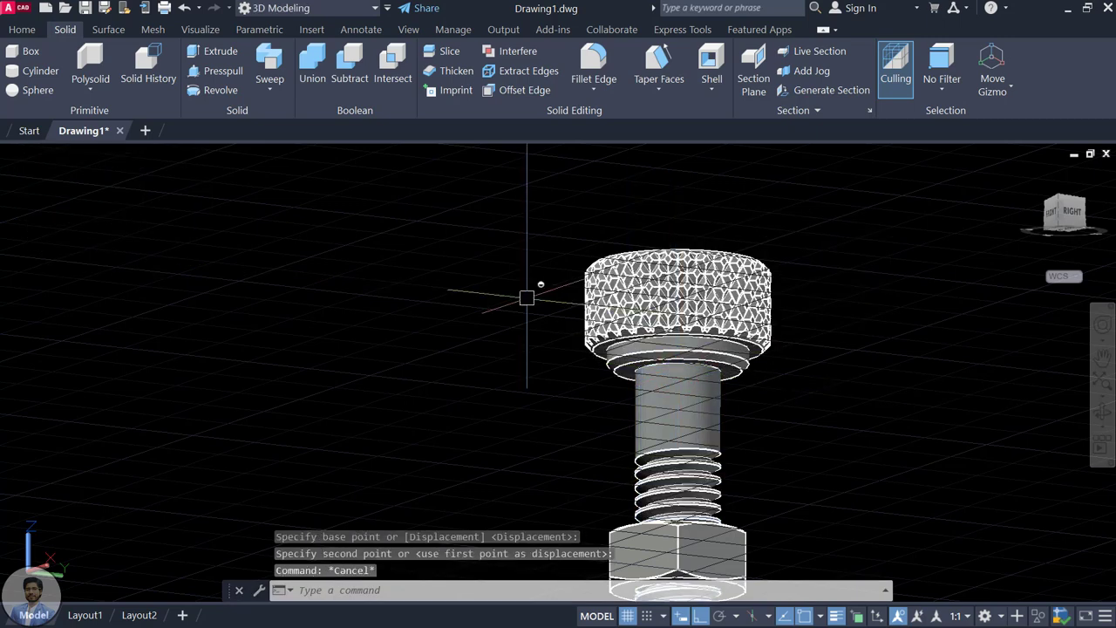
scroll(399, 319, "down", 2)
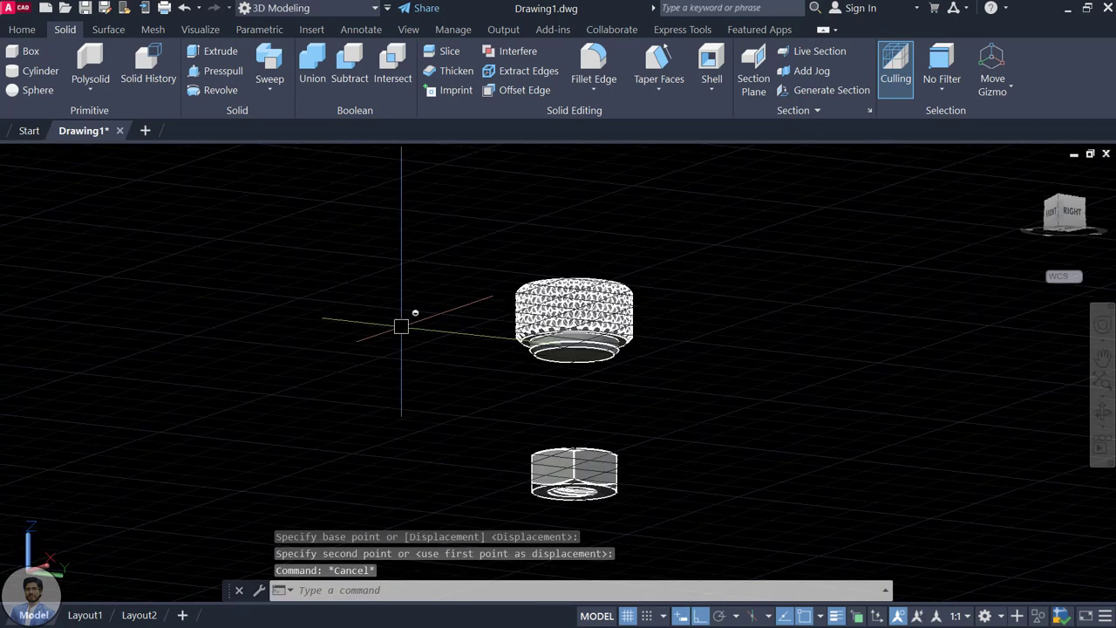
Step: Turn off the grid and union the threaded shank with the knurled head
left_click(627, 615)
middle_click_drag(507, 253, 453, 215)
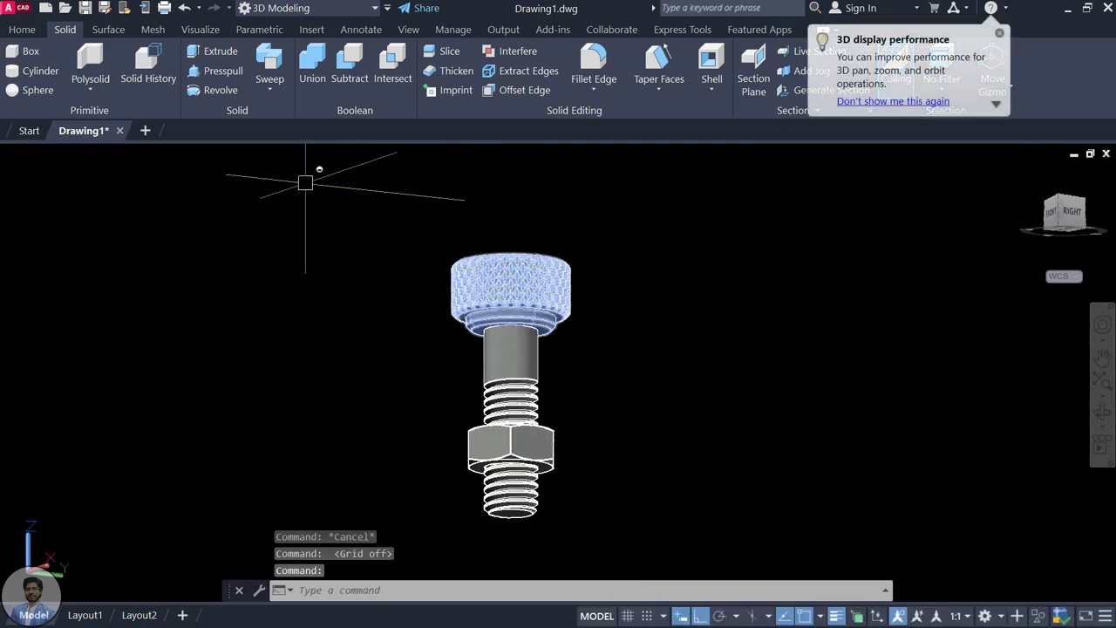
left_click(312, 62)
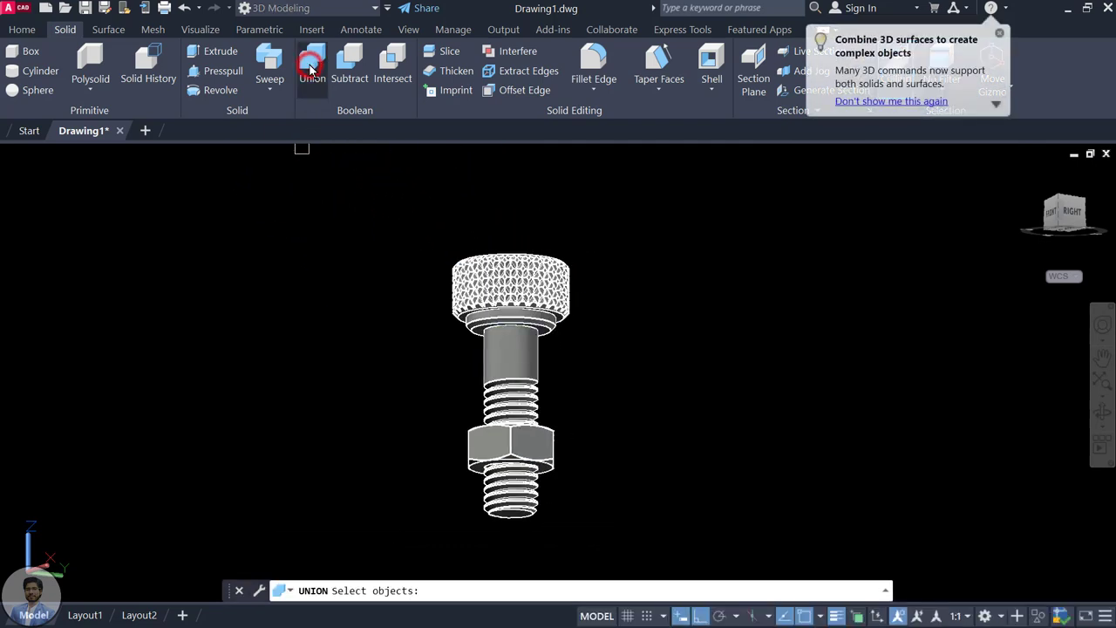
left_click(499, 353)
left_click(506, 302)
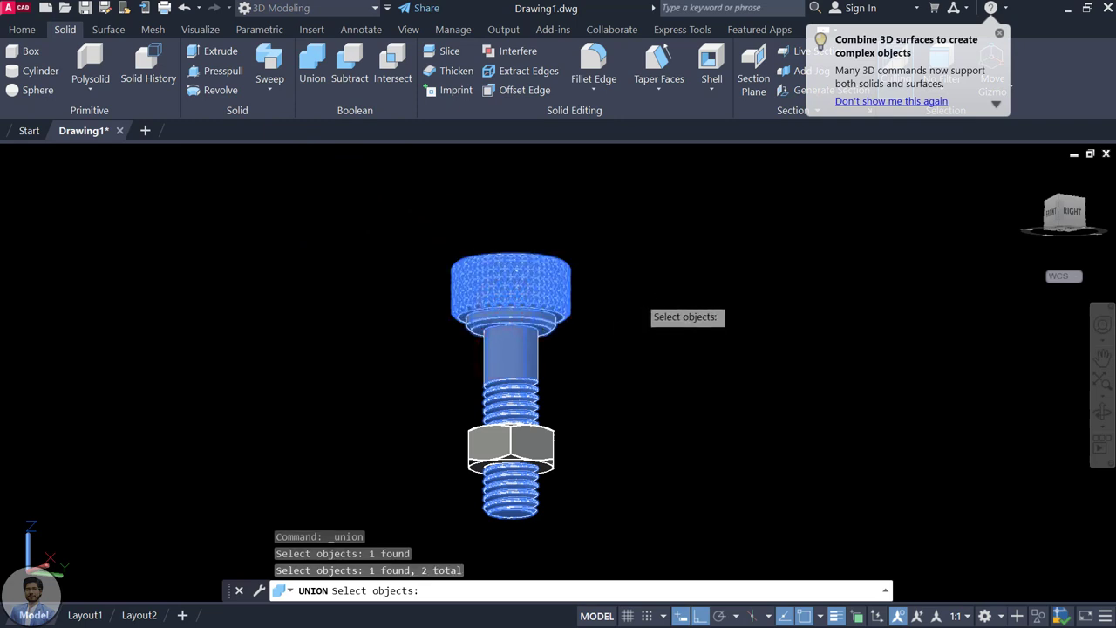
key("Return")
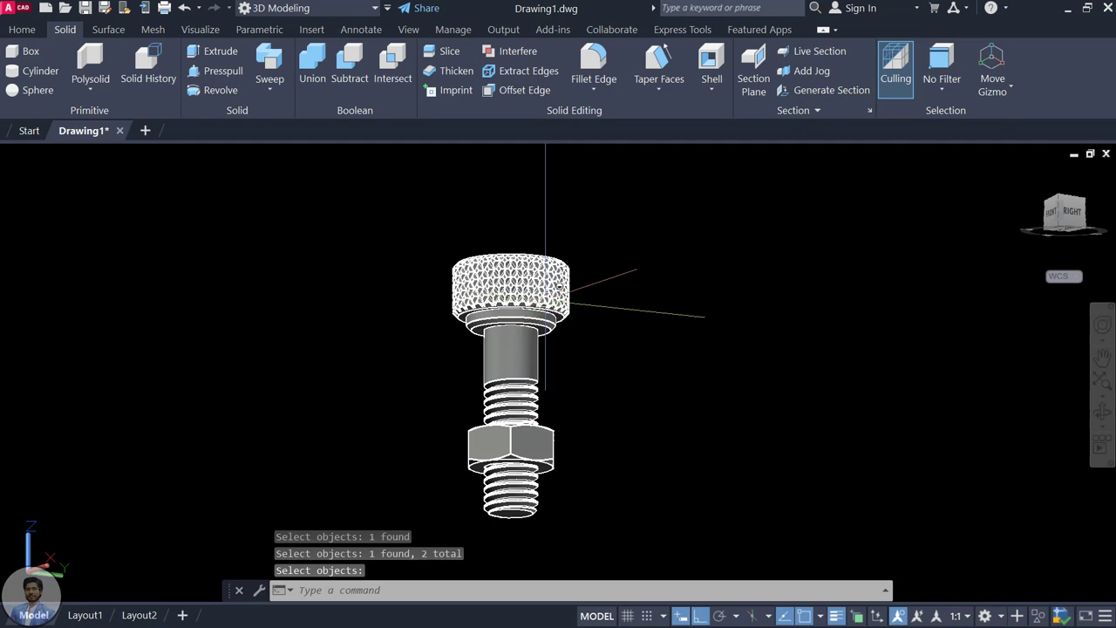
Step: Select the merged screw to confirm it is one solid, then toggle lineweight display
left_click(546, 300)
key("Escape")
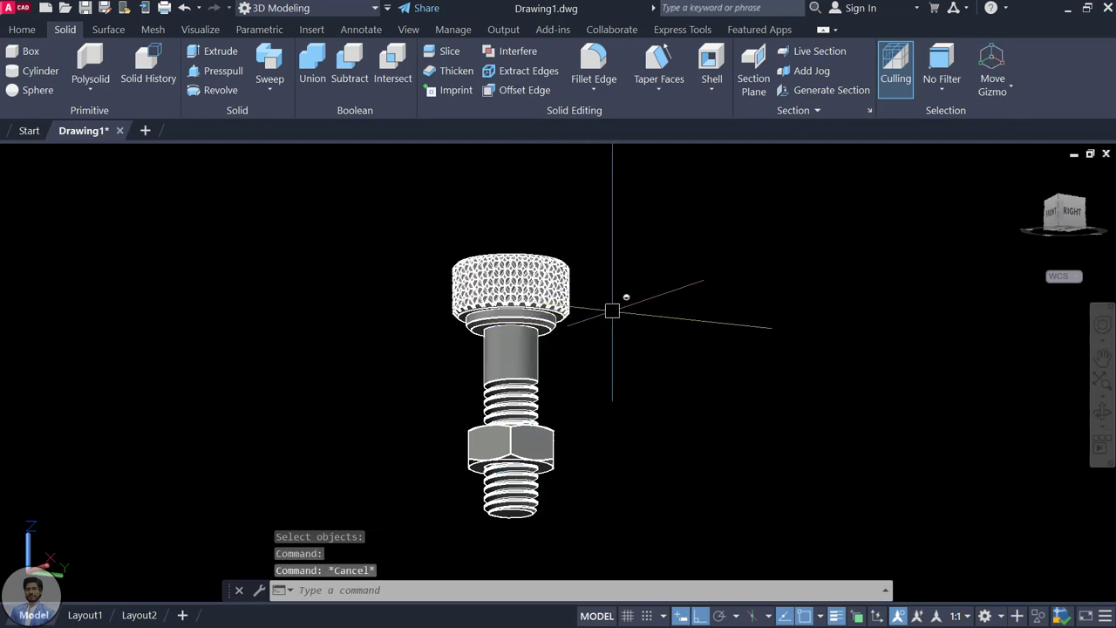
left_click(835, 616)
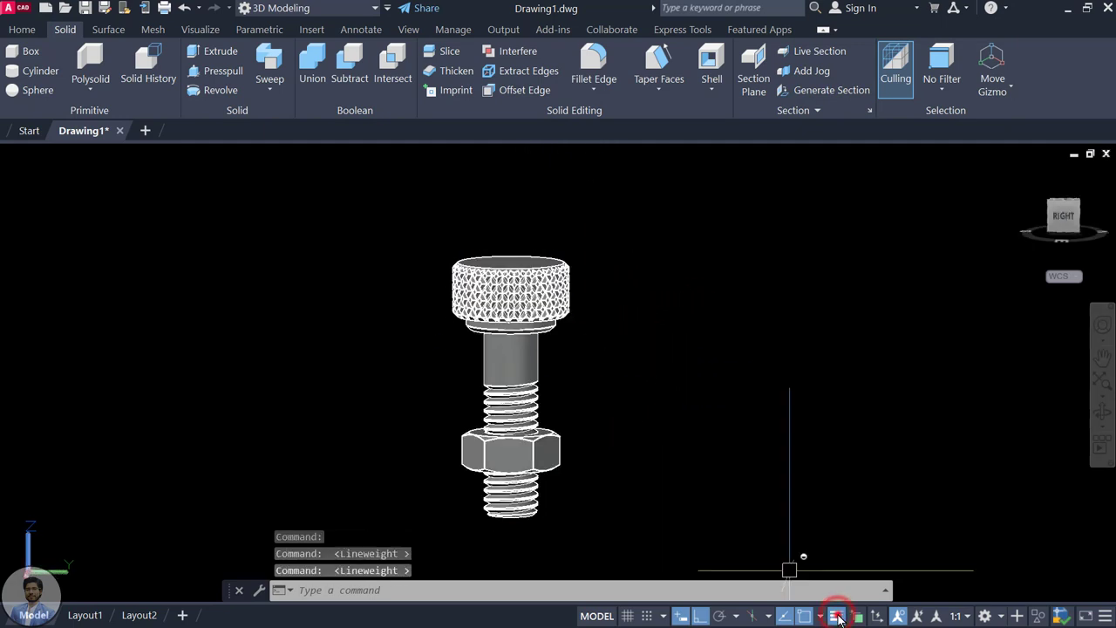
left_click(838, 615)
scroll(548, 287, "up", 5)
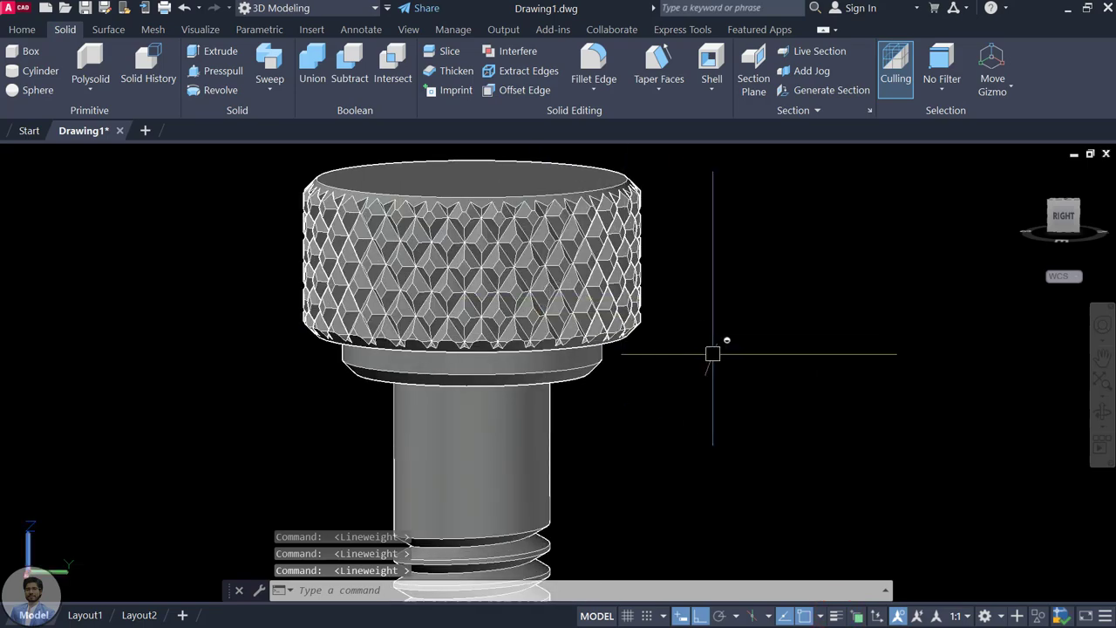
mouse_move(713, 353)
middle_mouse_down("shift")
mouse_move(858, 313)
mouse_move(787, 314)
mouse_move(741, 361)
mouse_move(787, 361)
mouse_move(572, 253)
mouse_move(535, 366)
mouse_move(342, 341)
mouse_move(443, 299)
mouse_move(464, 340)
mouse_move(410, 380)
middle_mouse_up("shift")
scroll(572, 253, "up", 2)
mouse_move(523, 383)
middle_mouse_down("shift")
mouse_move(471, 397)
mouse_move(536, 366)
middle_mouse_up("shift")
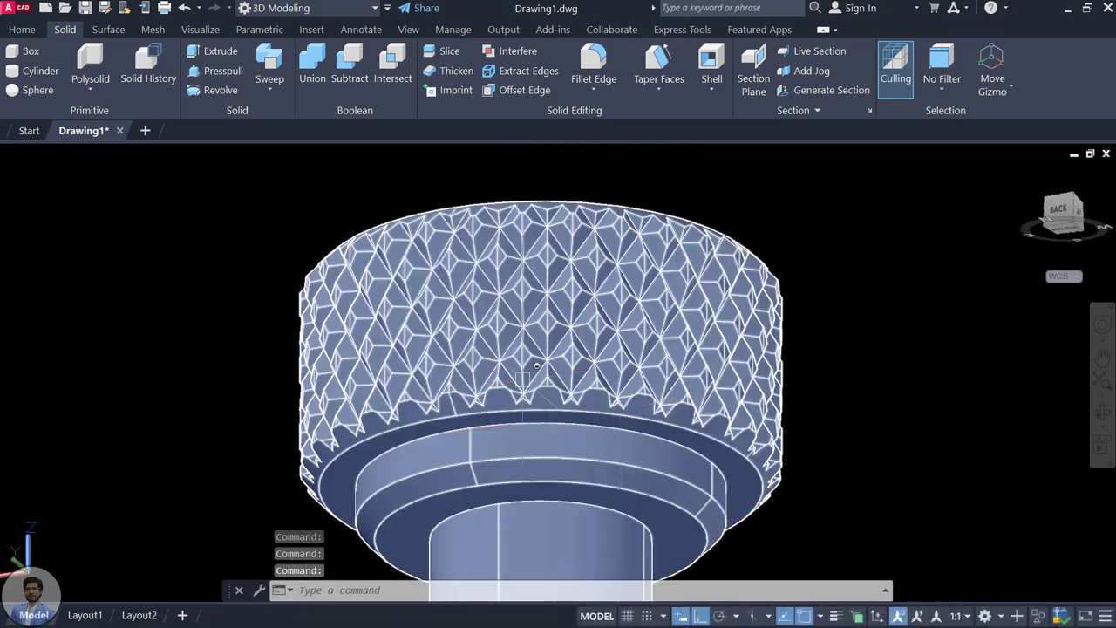
scroll(463, 279, "up", 3)
mouse_move(463, 279)
middle_mouse_down("shift")
mouse_move(490, 269)
mouse_move(535, 305)
middle_mouse_up("shift")
scroll(490, 269, "down", 3)
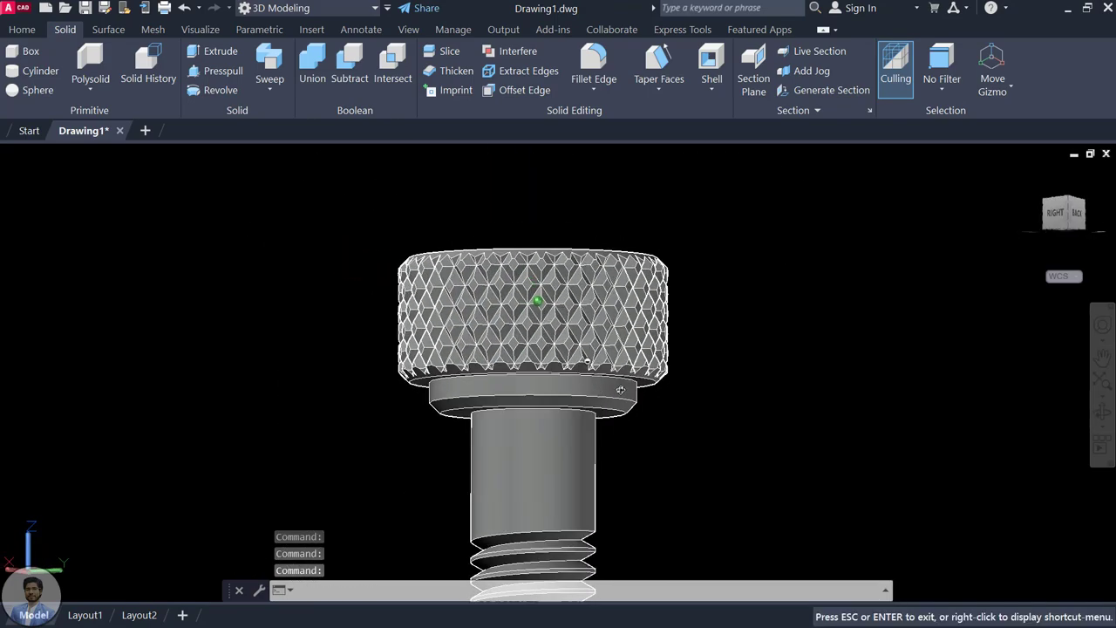
scroll(598, 324, "down", 3)
scroll(654, 262, "up", 2)
scroll(654, 262, "up", 2)
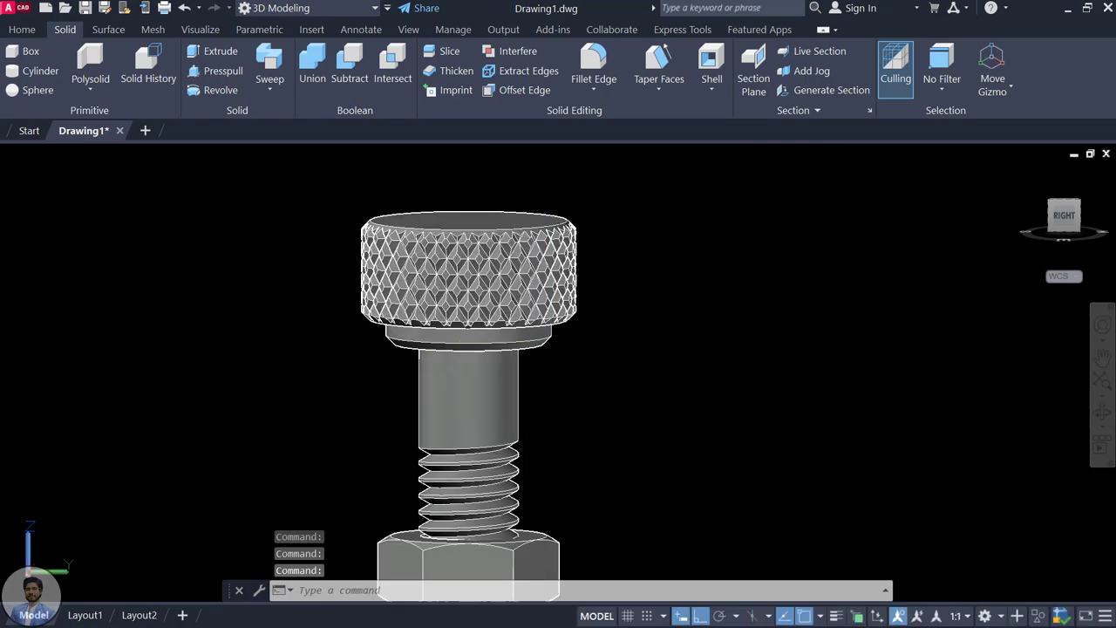
mouse_move(626, 304)
middle_mouse_down("shift")
mouse_move(658, 264)
mouse_move(717, 309)
mouse_move(807, 309)
mouse_move(877, 394)
mouse_move(913, 309)
mouse_move(705, 302)
middle_mouse_up("shift")
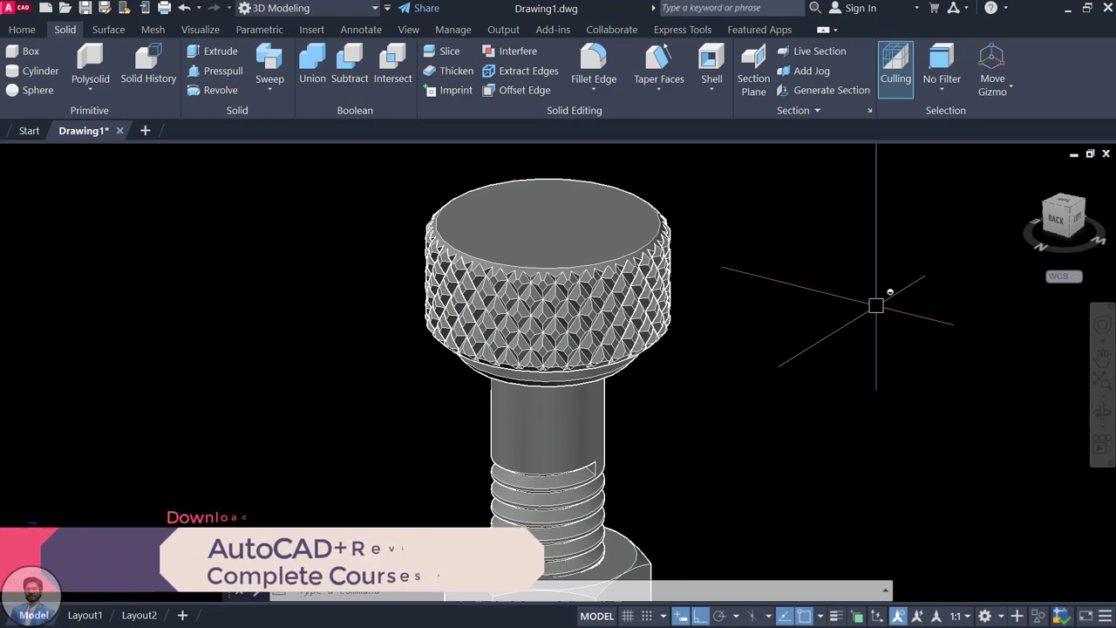
key("Escape")
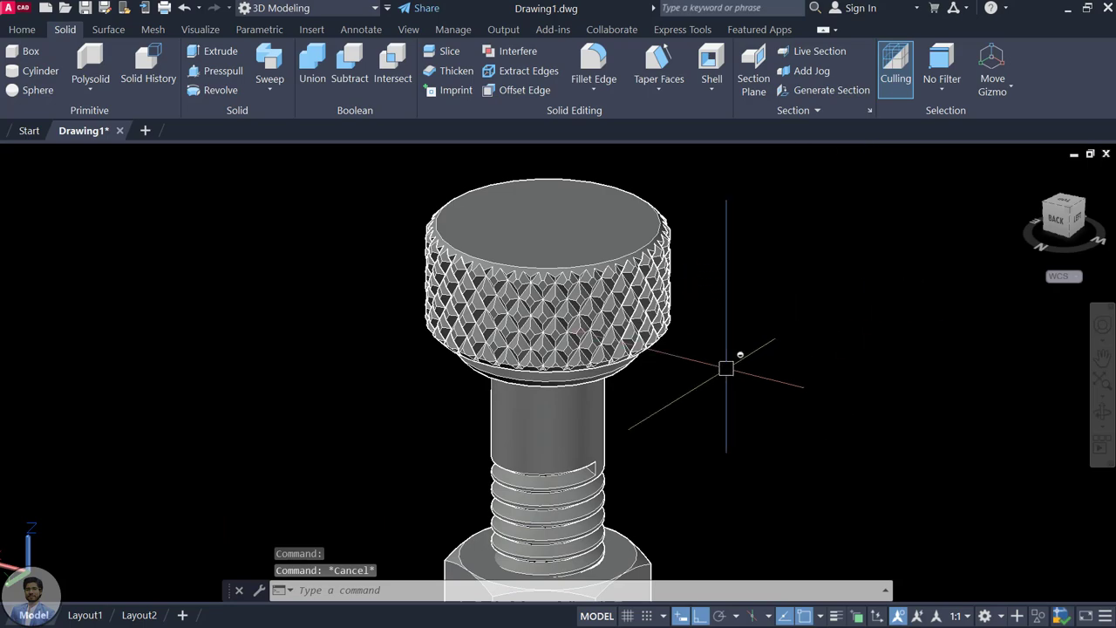
mouse_move(668, 435)
middle_mouse_down("shift")
mouse_move(581, 349)
mouse_move(872, 378)
mouse_move(715, 357)
middle_mouse_up("shift")
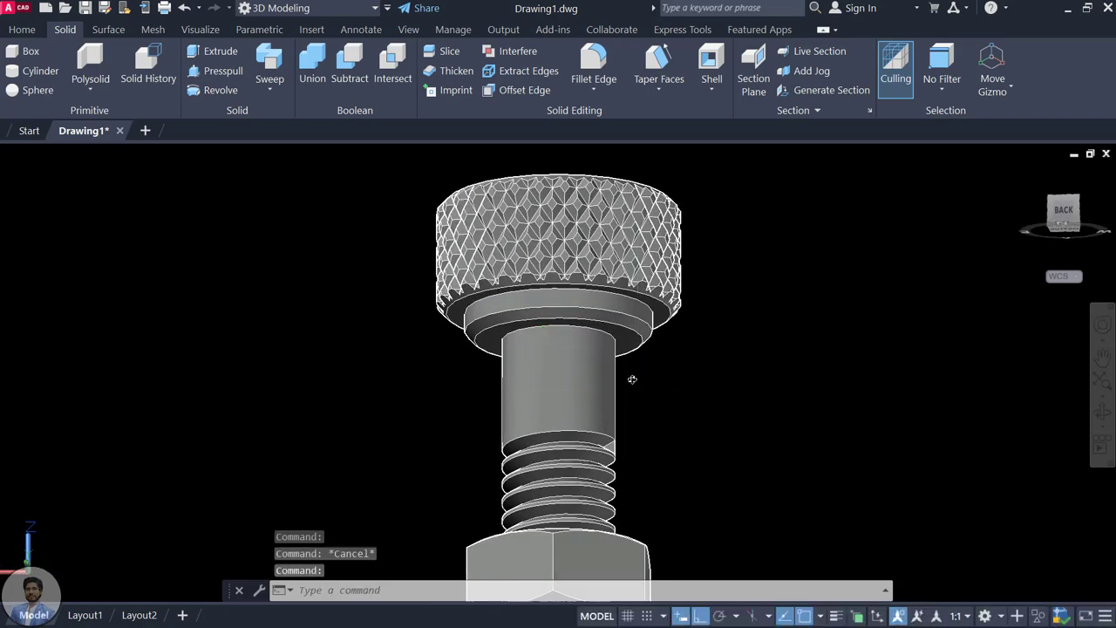
mouse_move(632, 379)
middle_mouse_down("shift")
mouse_move(516, 453)
mouse_move(418, 416)
mouse_move(615, 364)
mouse_move(668, 377)
middle_mouse_up("shift")
scroll(602, 331, "up", 4)
mouse_move(599, 308)
middle_mouse_down()
mouse_move(613, 337)
mouse_move(732, 354)
mouse_move(652, 338)
mouse_move(700, 339)
middle_mouse_up()
scroll(613, 336, "up", 2)
scroll(733, 354, "down", 3)
scroll(512, 289, "up", 4)
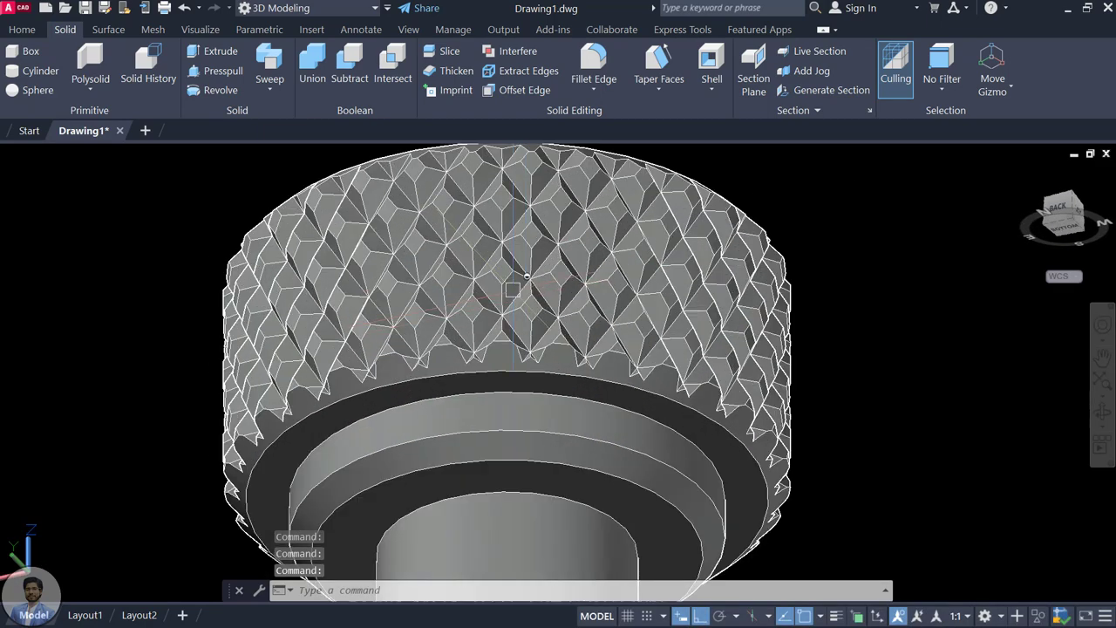
scroll(950, 368, "down", 2)
middle_click_drag(954, 369, 800, 374)
scroll(613, 315, "up", 1)
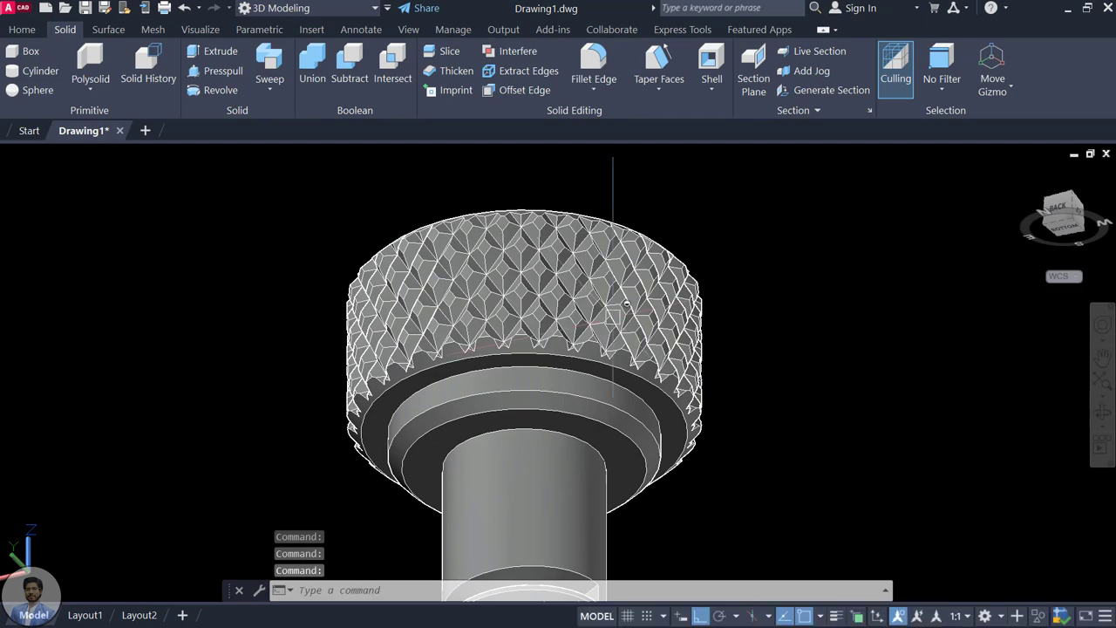
scroll(613, 316, "up", 2)
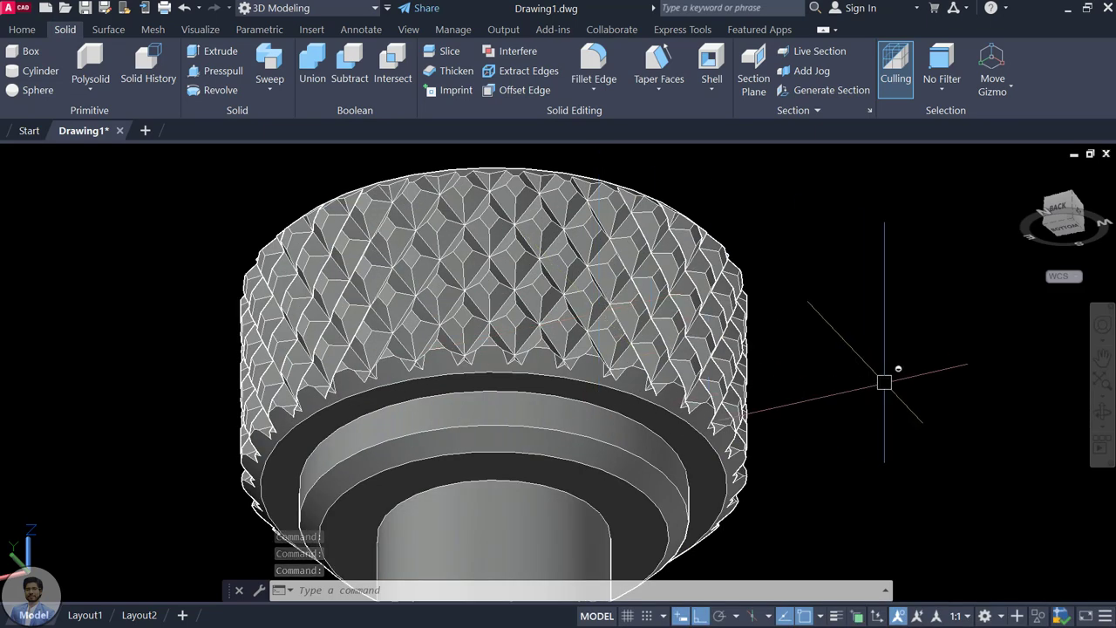
scroll(674, 377, "down", 2)
scroll(556, 388, "down", 2)
middle_click_drag(572, 531, 573, 440)
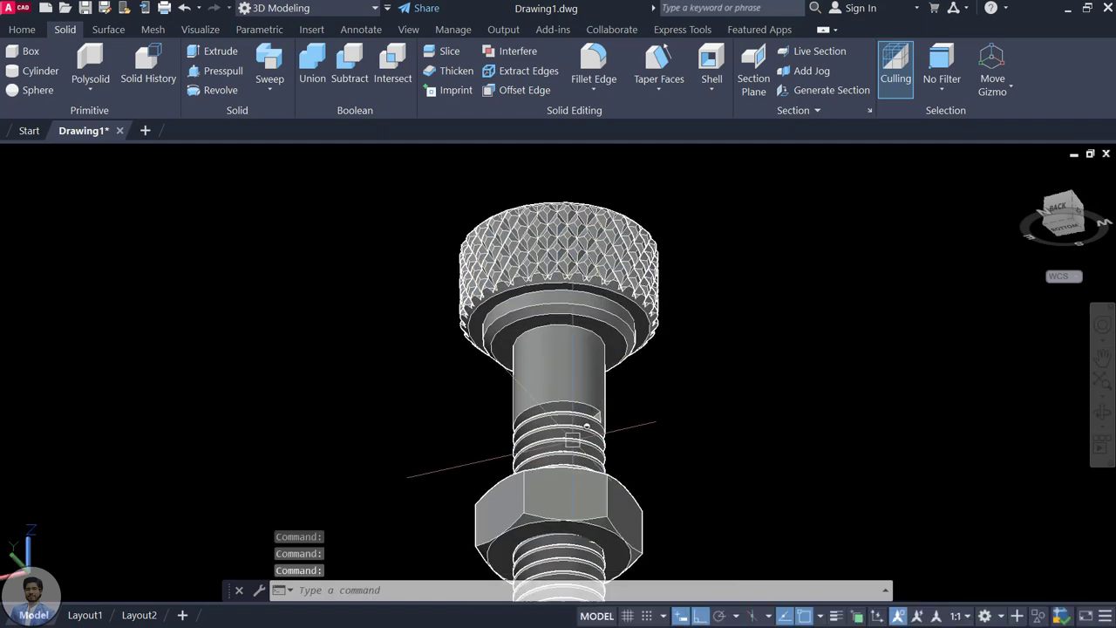
middle_click_drag(572, 505, 583, 481)
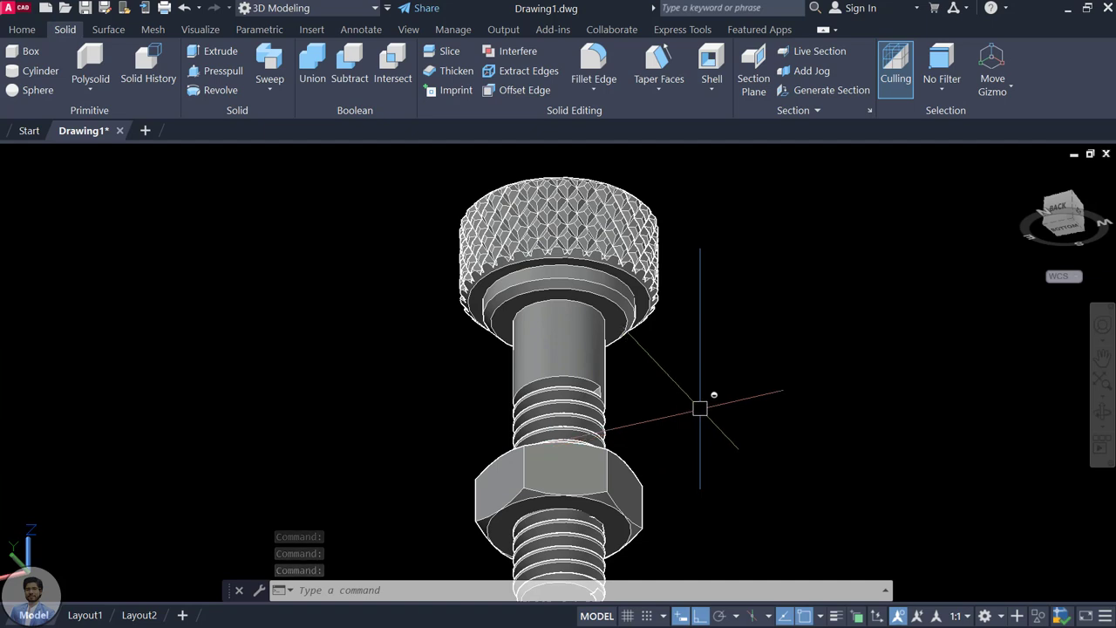
scroll(672, 218, "up", 3)
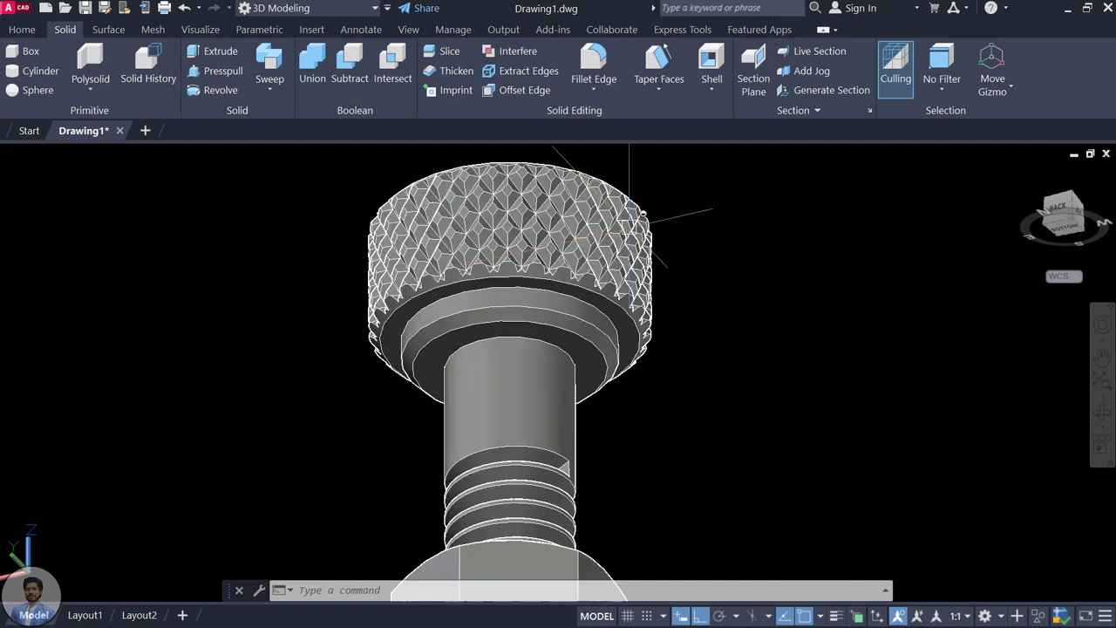
middle_click_drag(735, 357, 838, 479, "shift")
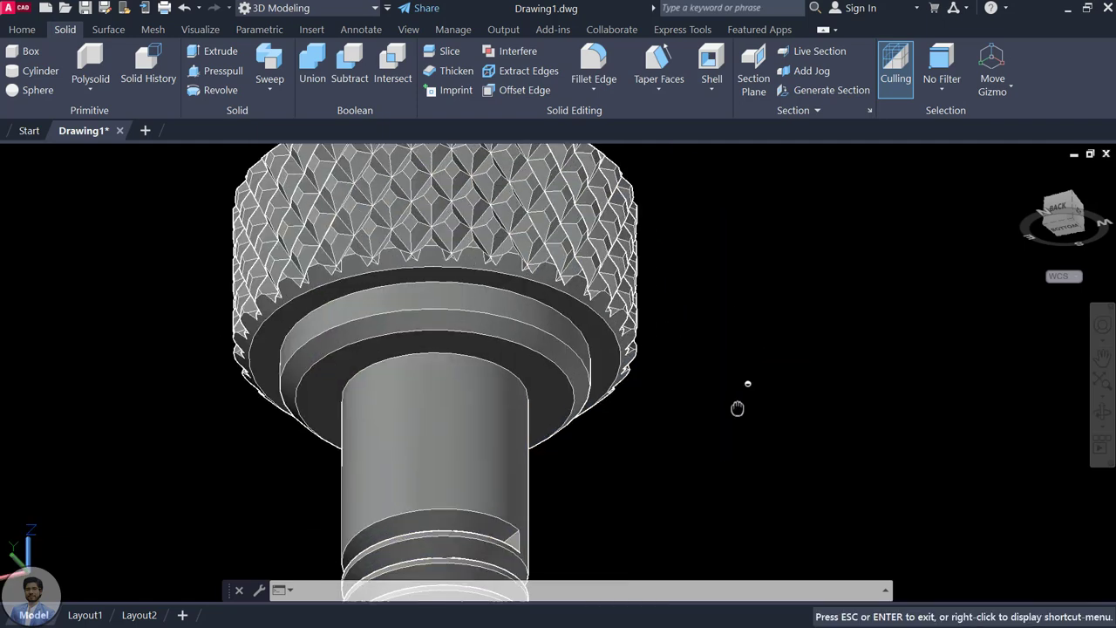